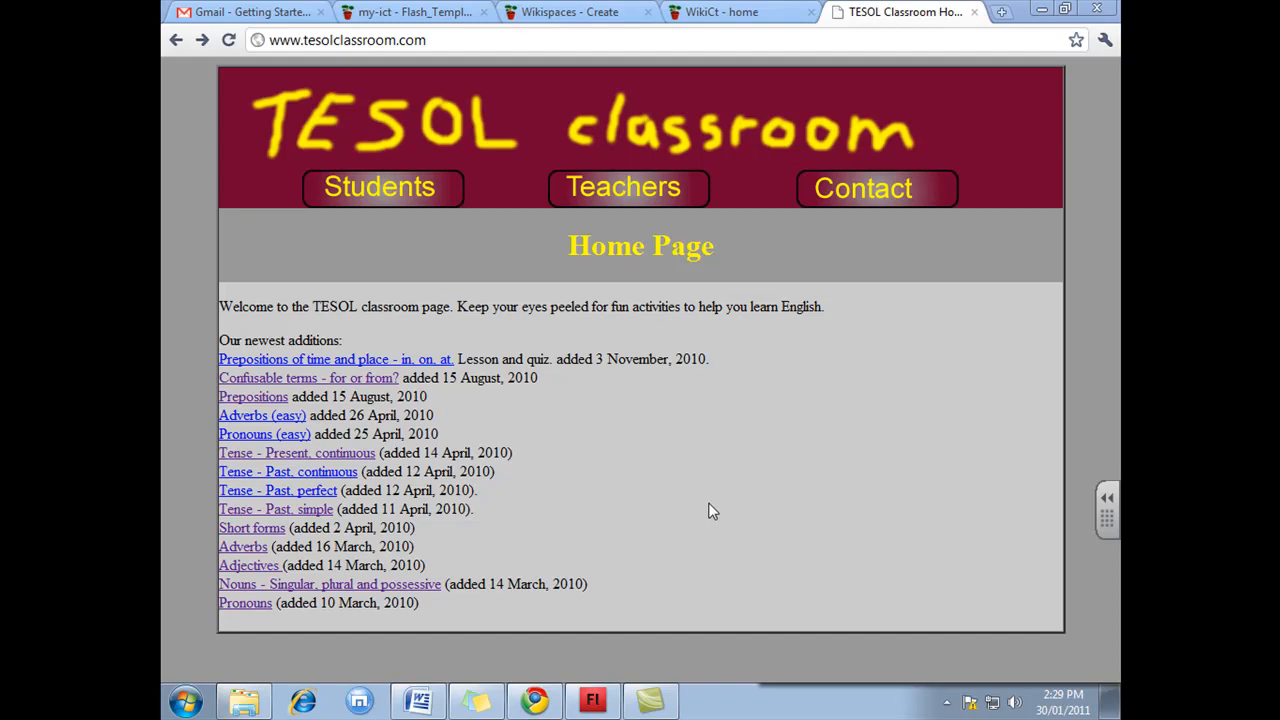
Step: Open the "Nouns - Singular, plural and possessive" quiz, enter the participant's first name and continue to the first question
{"action": "left_click", "coordinate": [262, 588]}
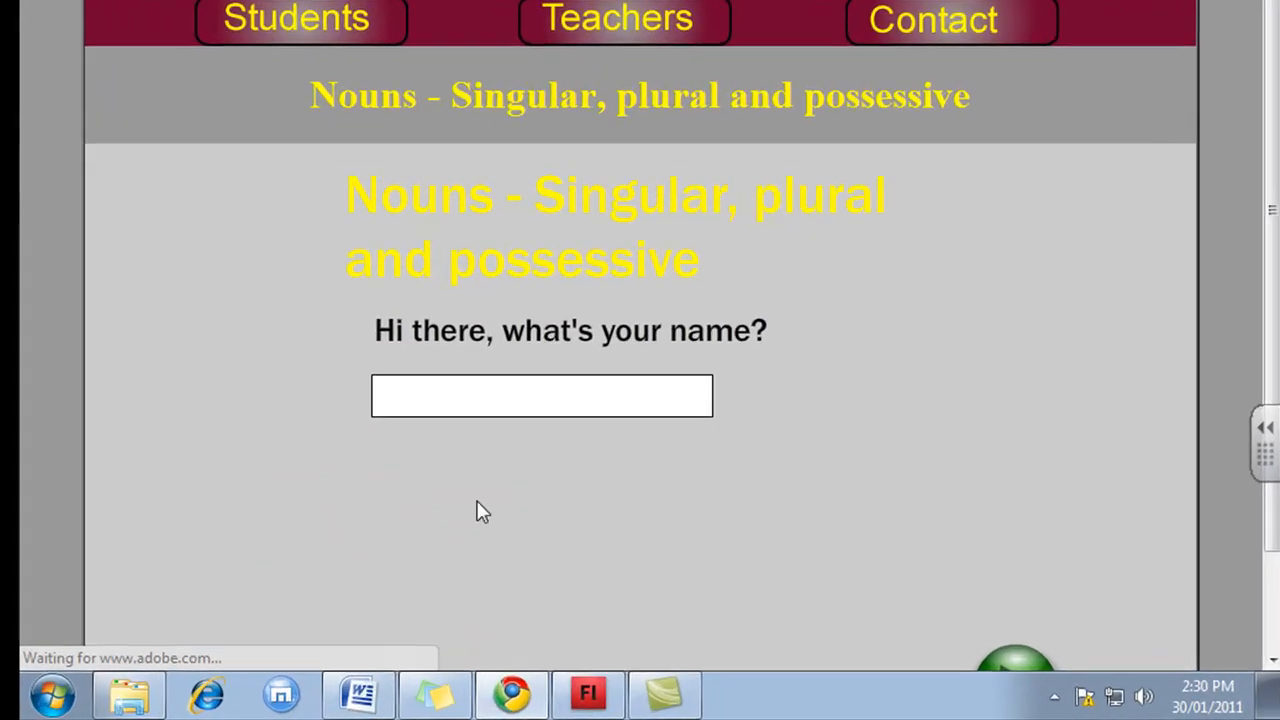
{"action": "scroll", "coordinate": [493, 501], "scroll_direction": "down", "scroll_amount": 1}
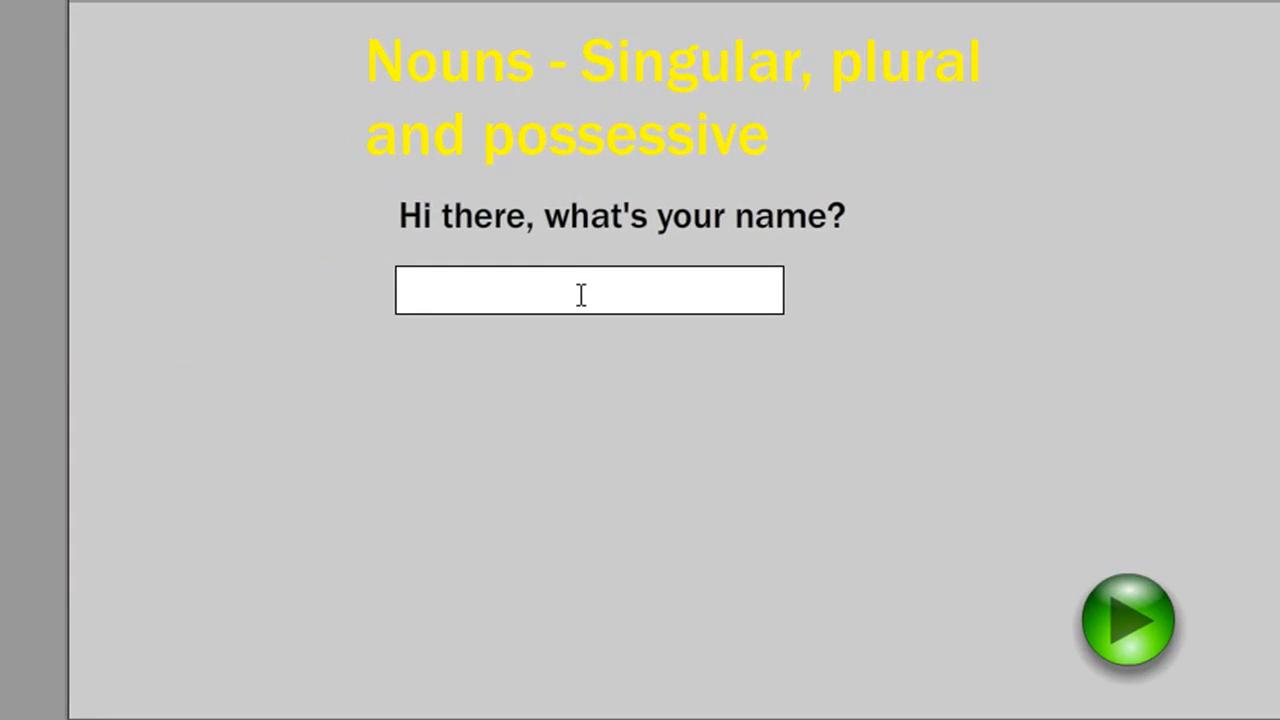
{"action": "type", "text": "Dave"}
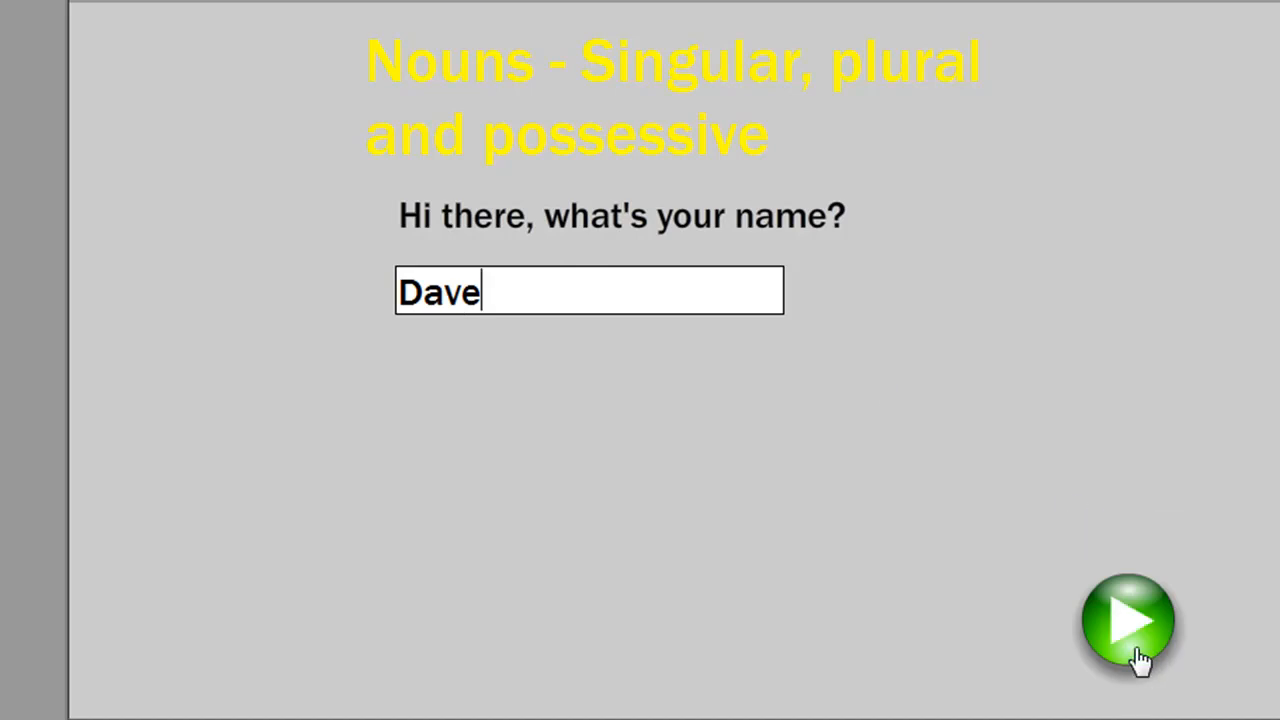
{"action": "left_click", "coordinate": [1140, 656]}
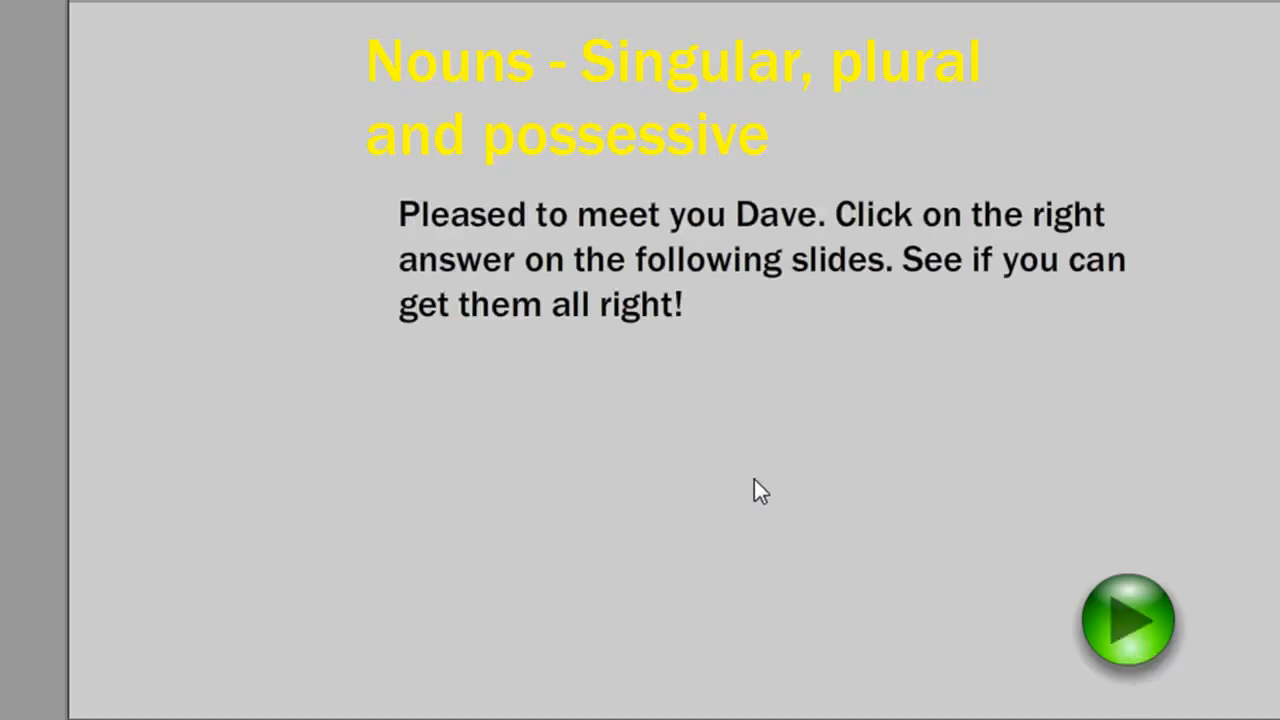
{"action": "left_click_drag", "start_coordinate": [756, 213], "coordinate": [818, 215]}
{"action": "left_click", "coordinate": [757, 225]}
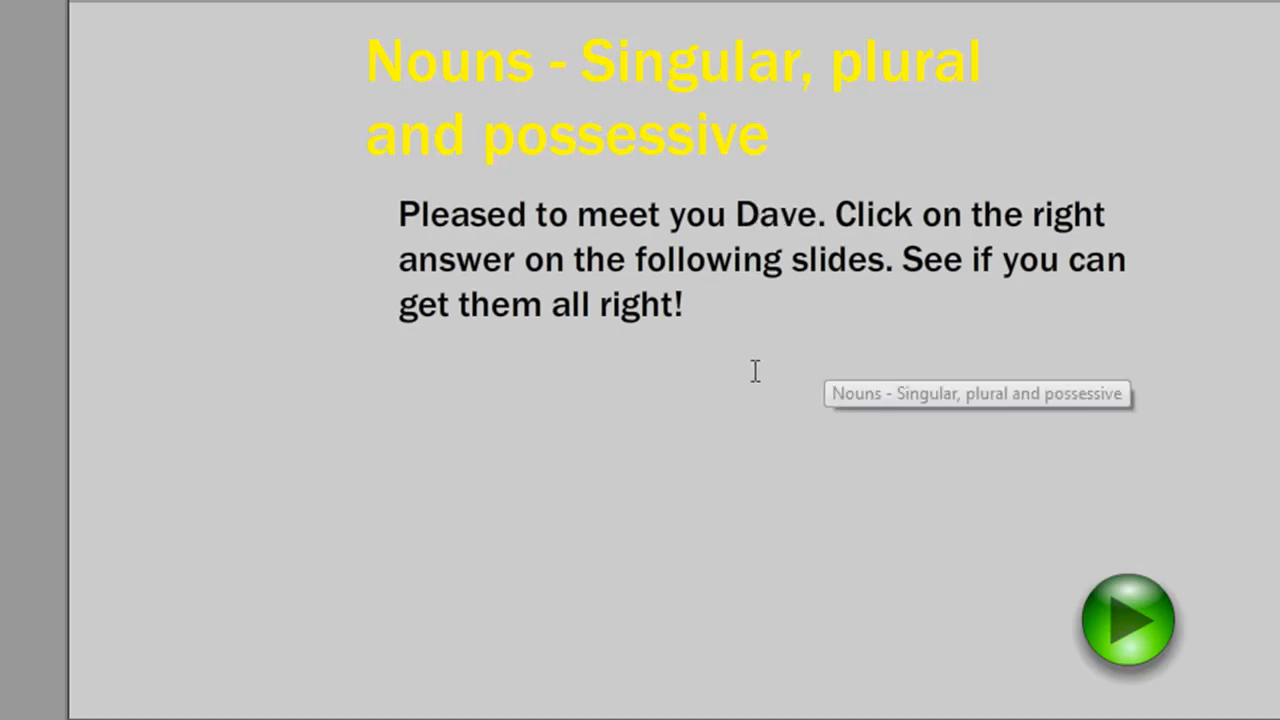
{"action": "left_click", "coordinate": [1133, 624]}
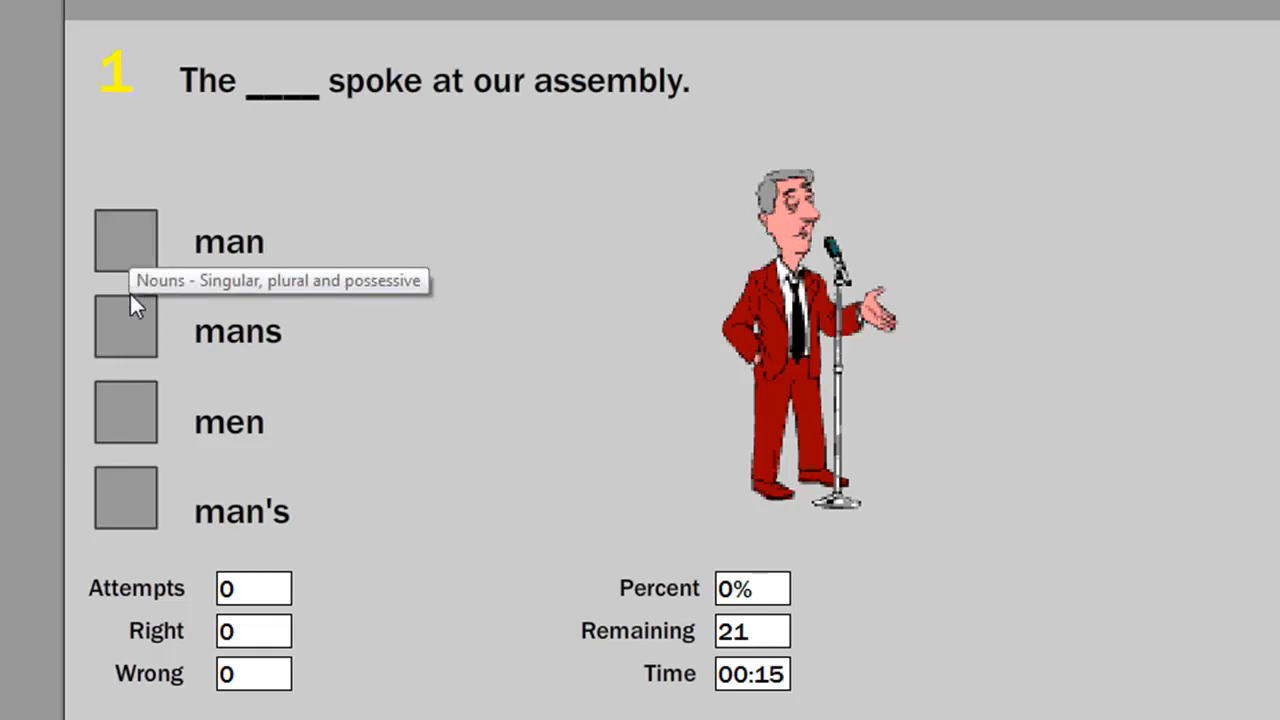
Step: Answer question 1 with "mans" and again with "man", and answer question 2 with "men"
{"action": "left_click", "coordinate": [136, 326]}
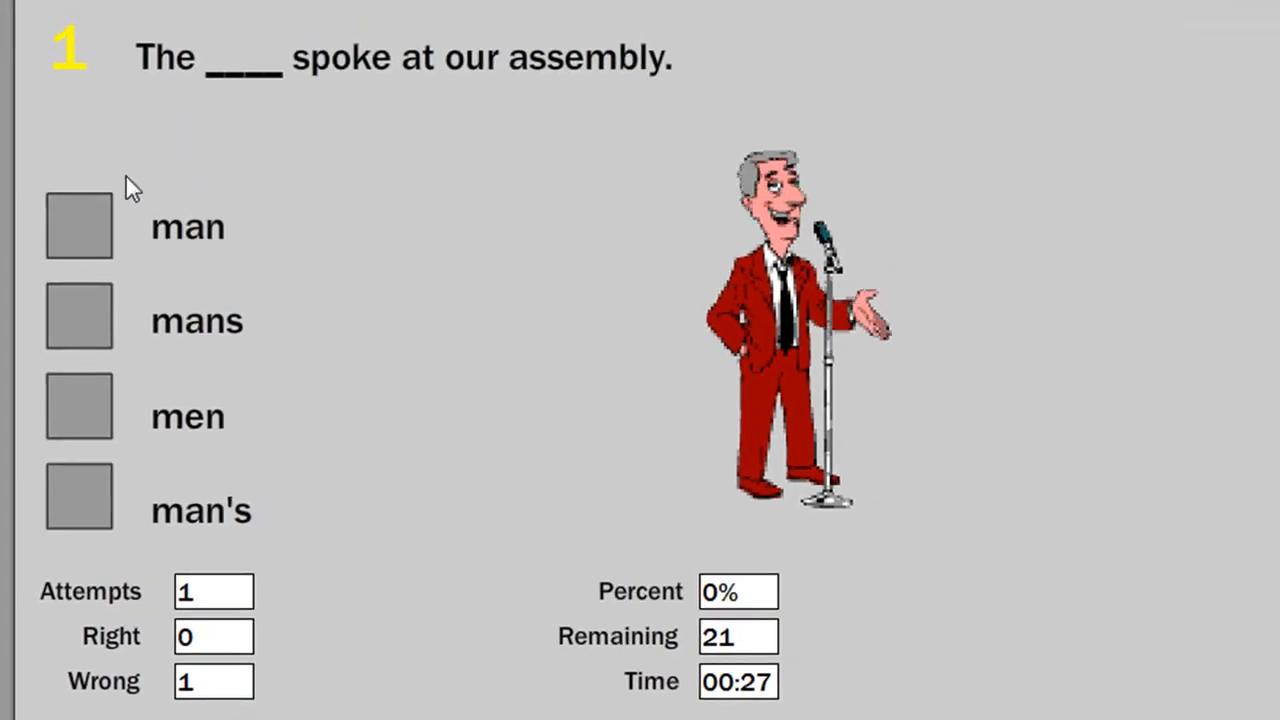
{"action": "left_click", "coordinate": [77, 225]}
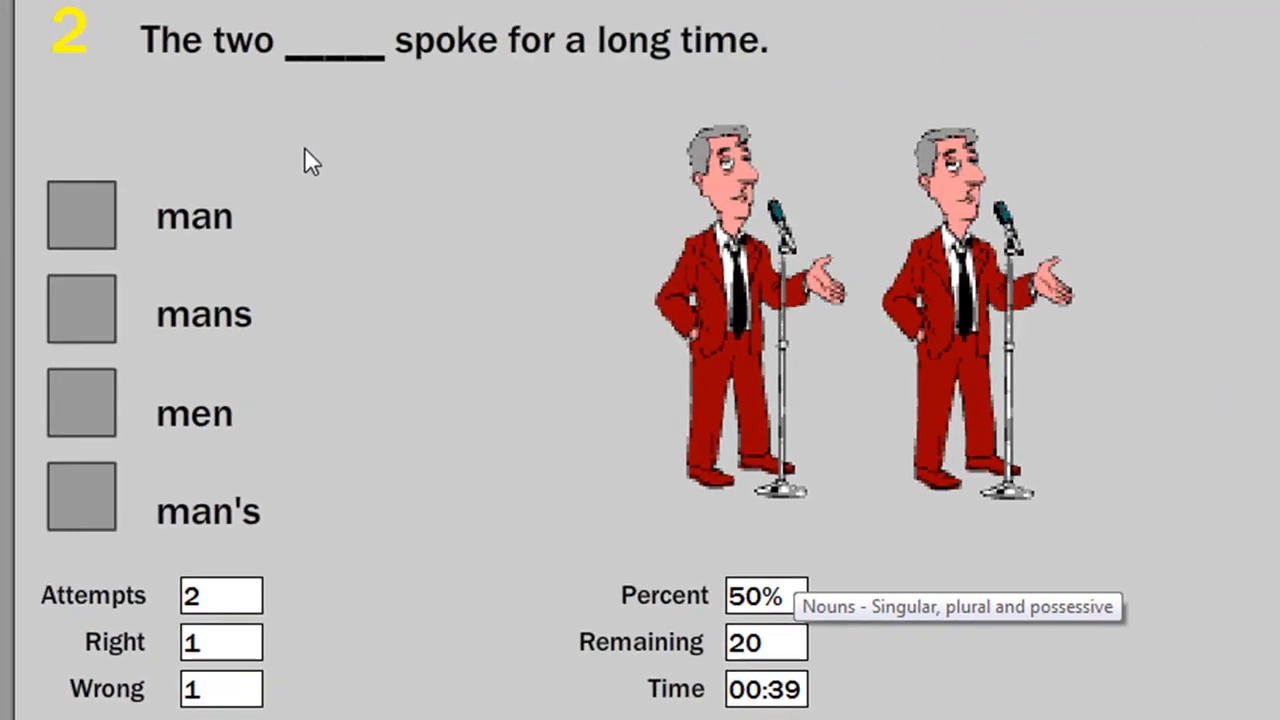
{"action": "left_click", "coordinate": [84, 420]}
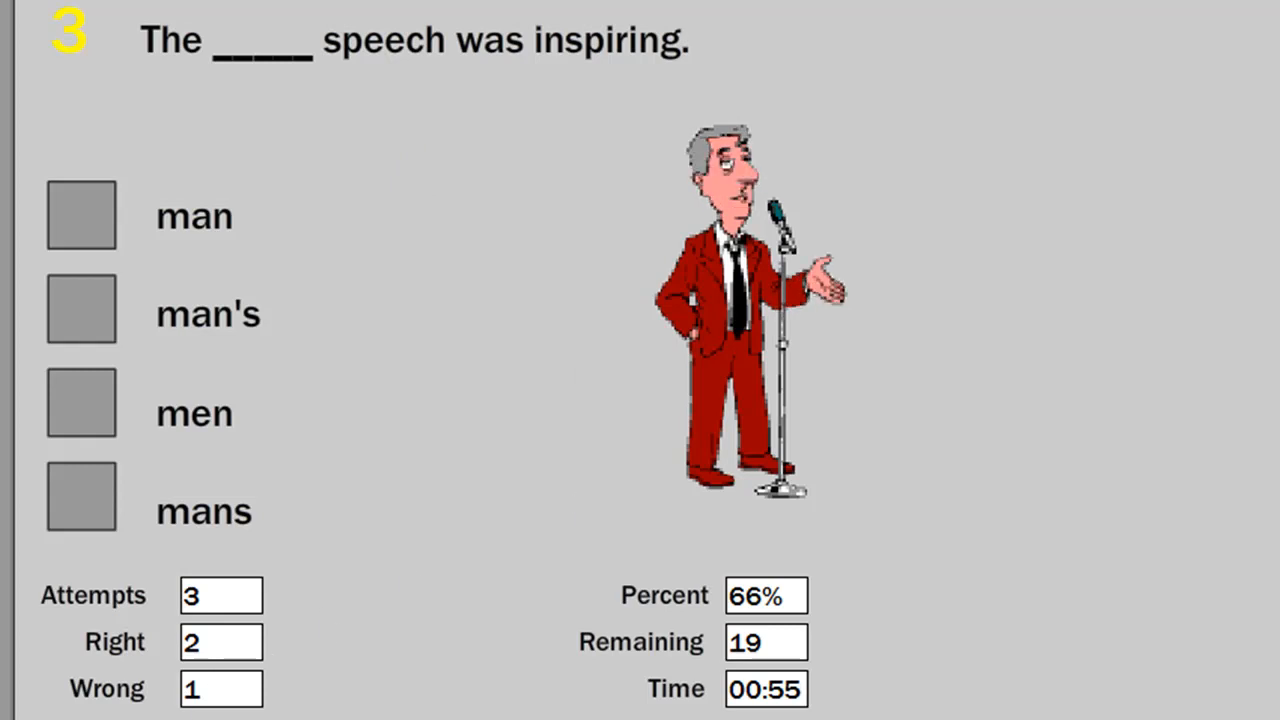
Step: Switch to the file explorer and copy the Flash document template_inc_text_ans10 into the Test folder
{"action": "left_click", "coordinate": [300, 718]}
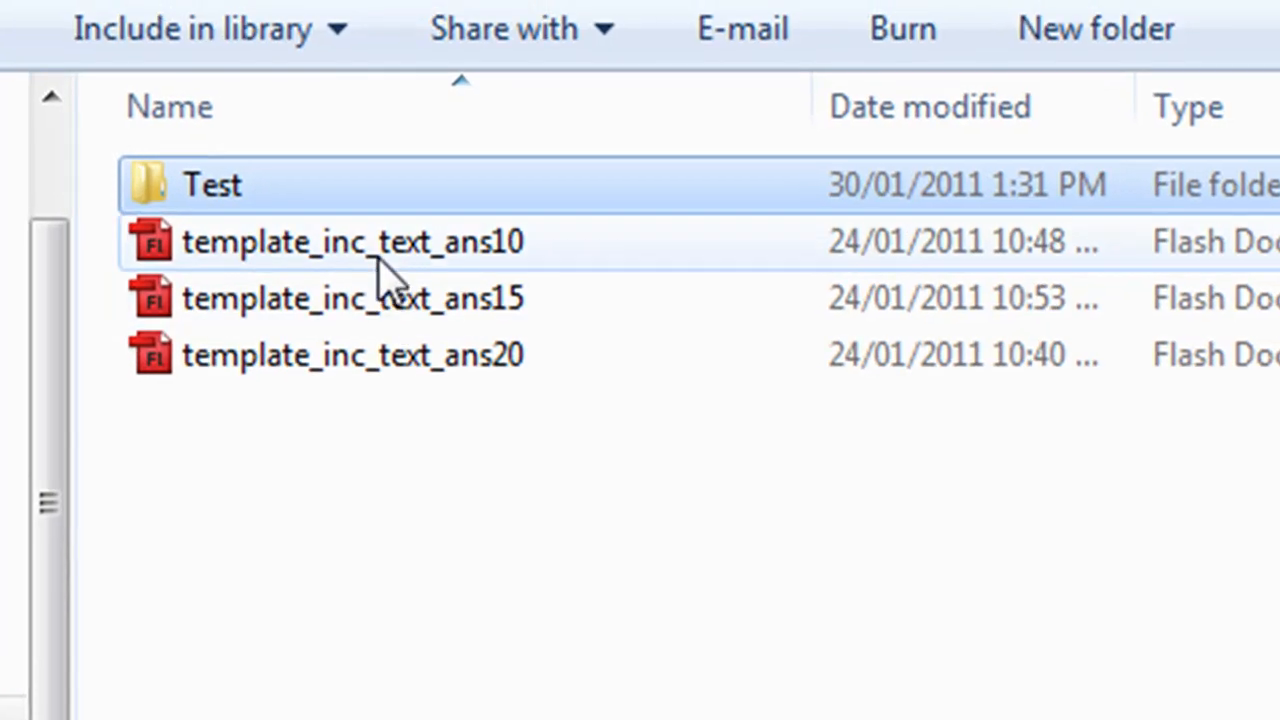
{"action": "left_click", "coordinate": [381, 259]}
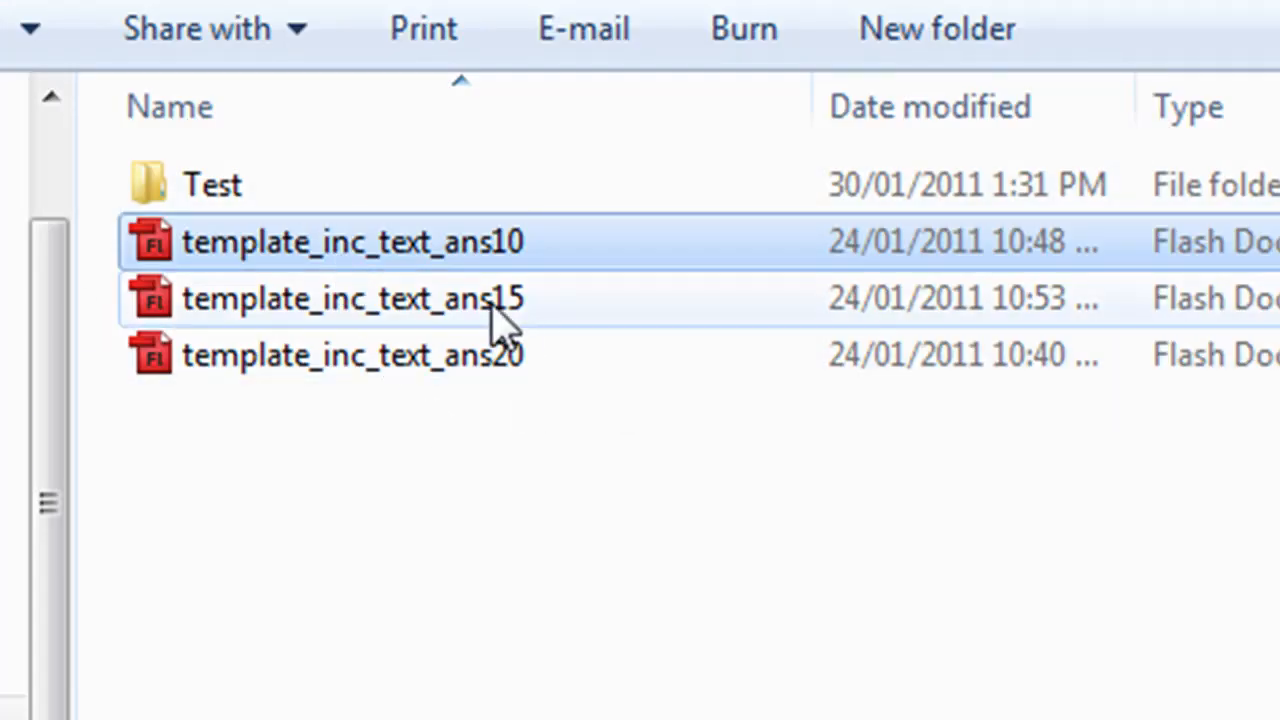
{"action": "right_click", "coordinate": [455, 262]}
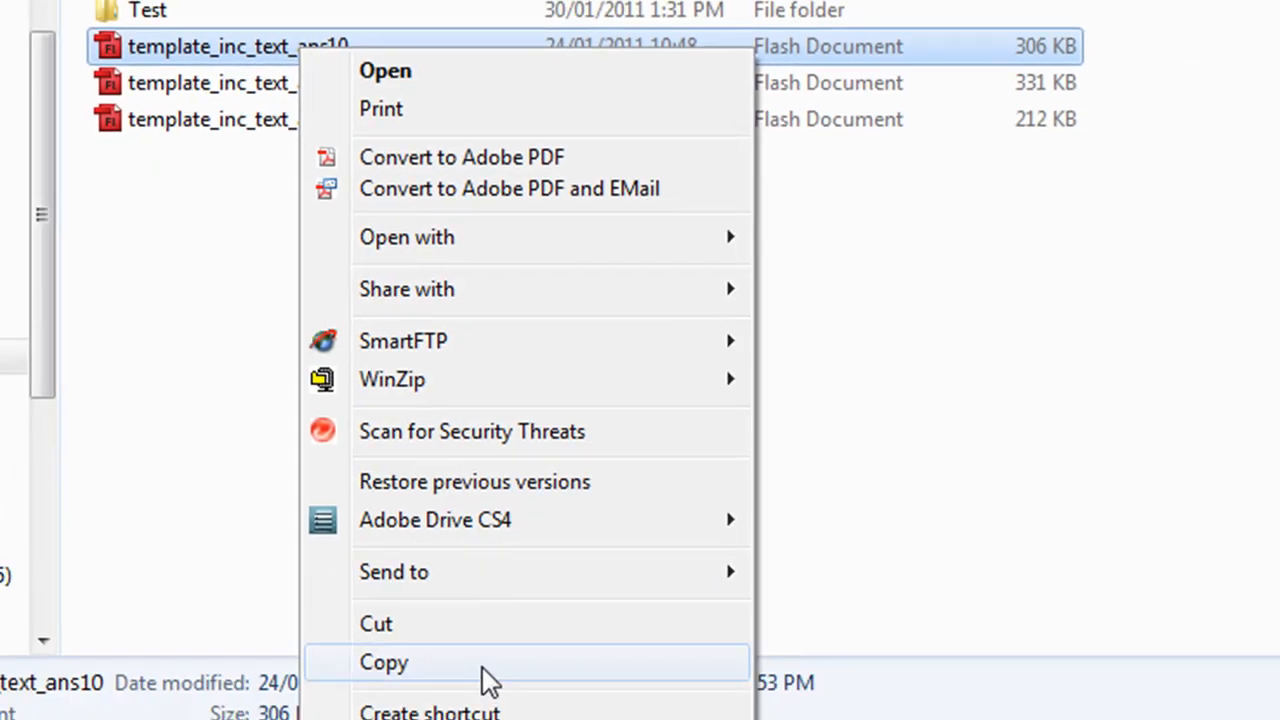
{"action": "left_click", "coordinate": [489, 663]}
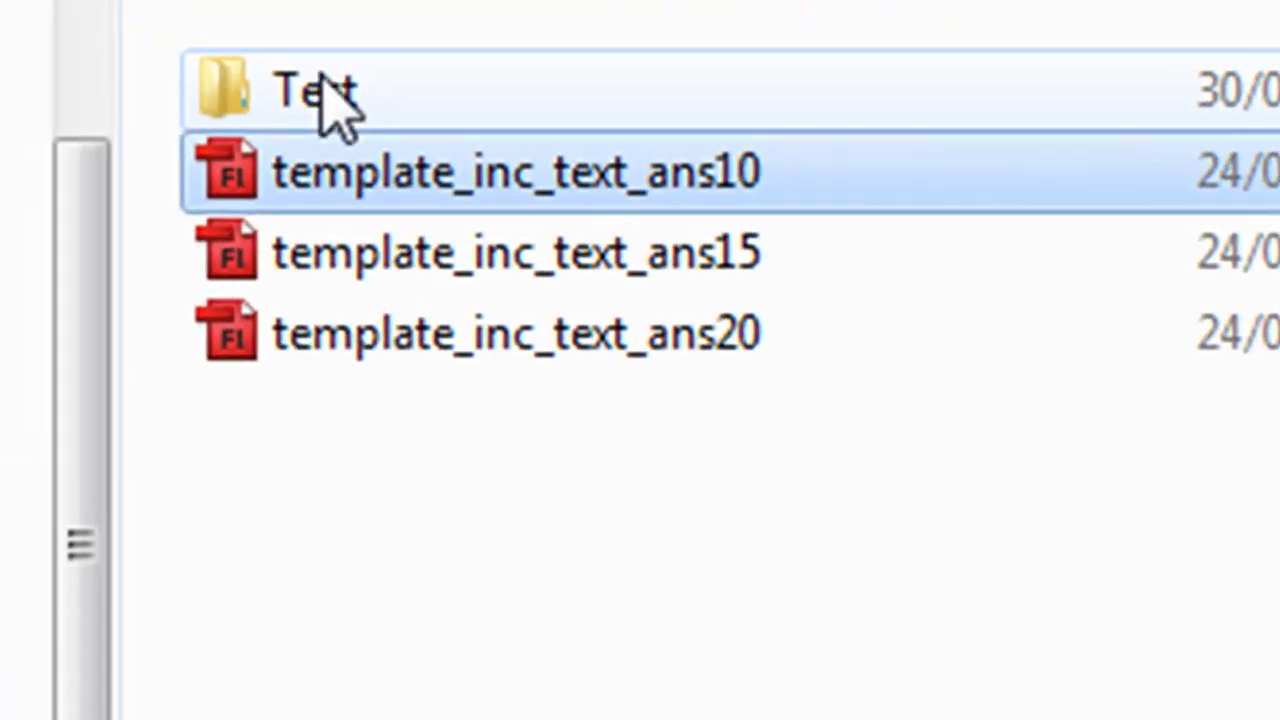
{"action": "double_click", "coordinate": [322, 92]}
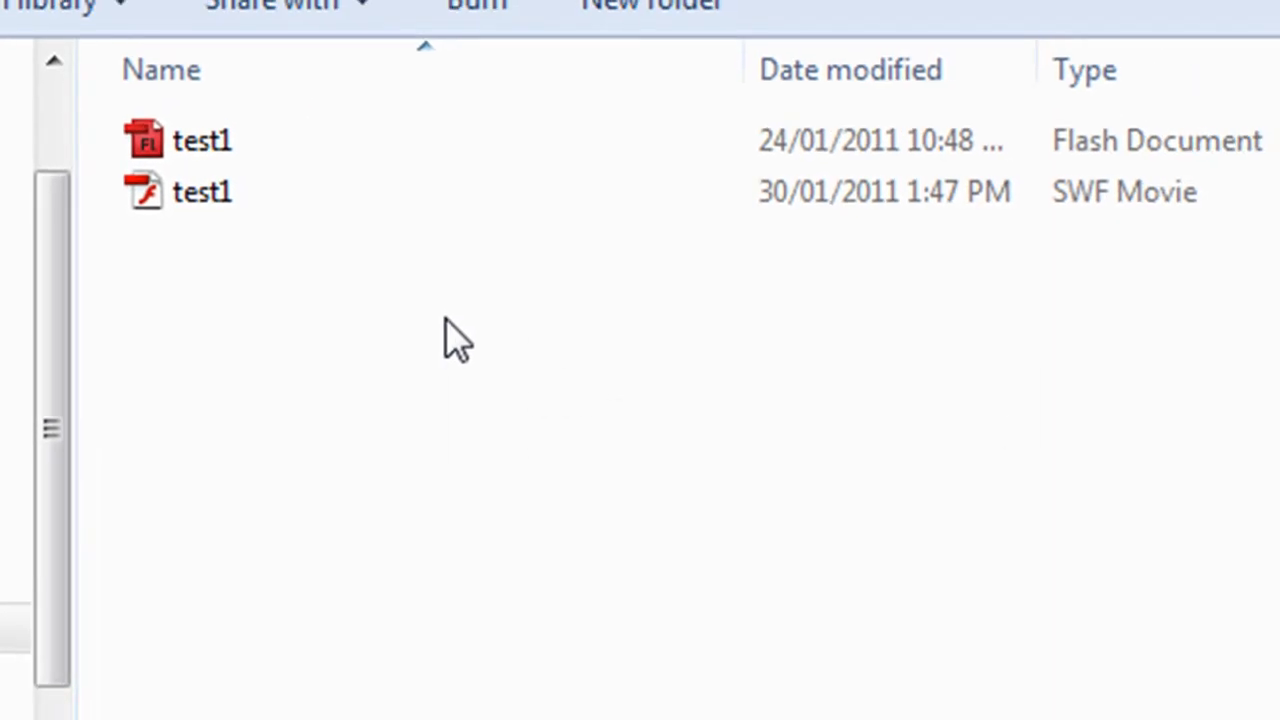
{"action": "right_click", "coordinate": [446, 321]}
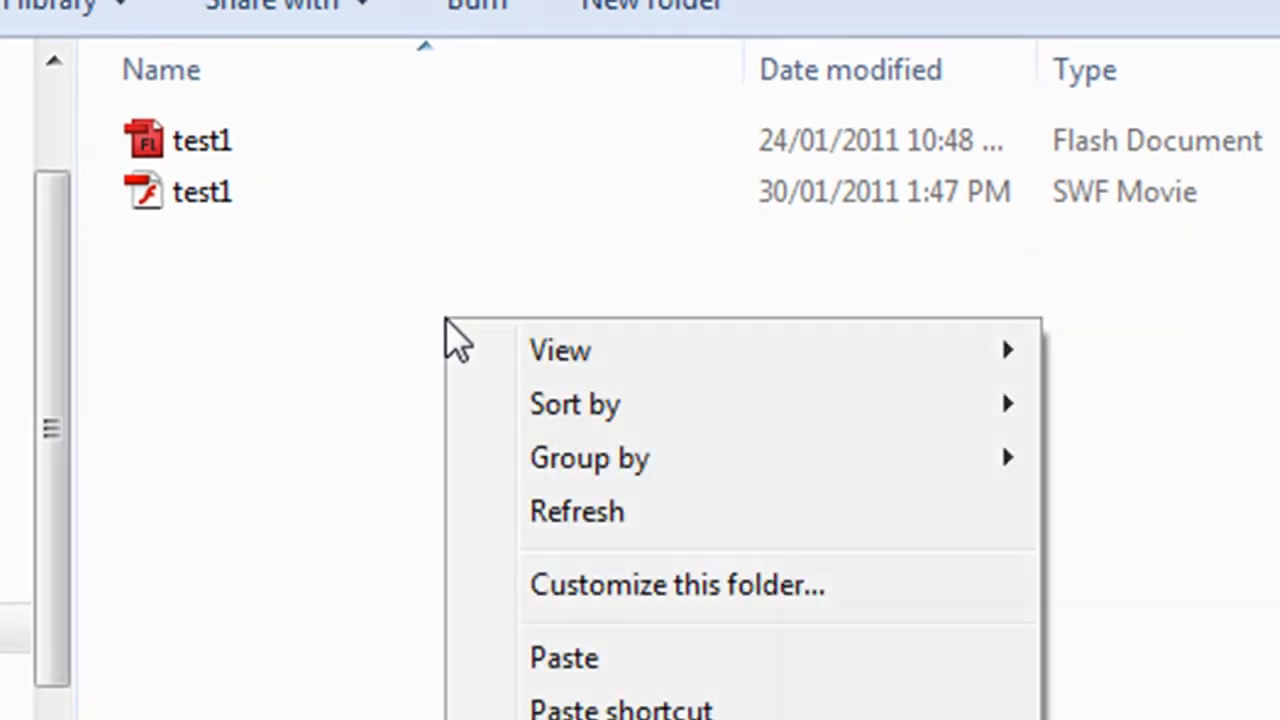
{"action": "left_click", "coordinate": [726, 671]}
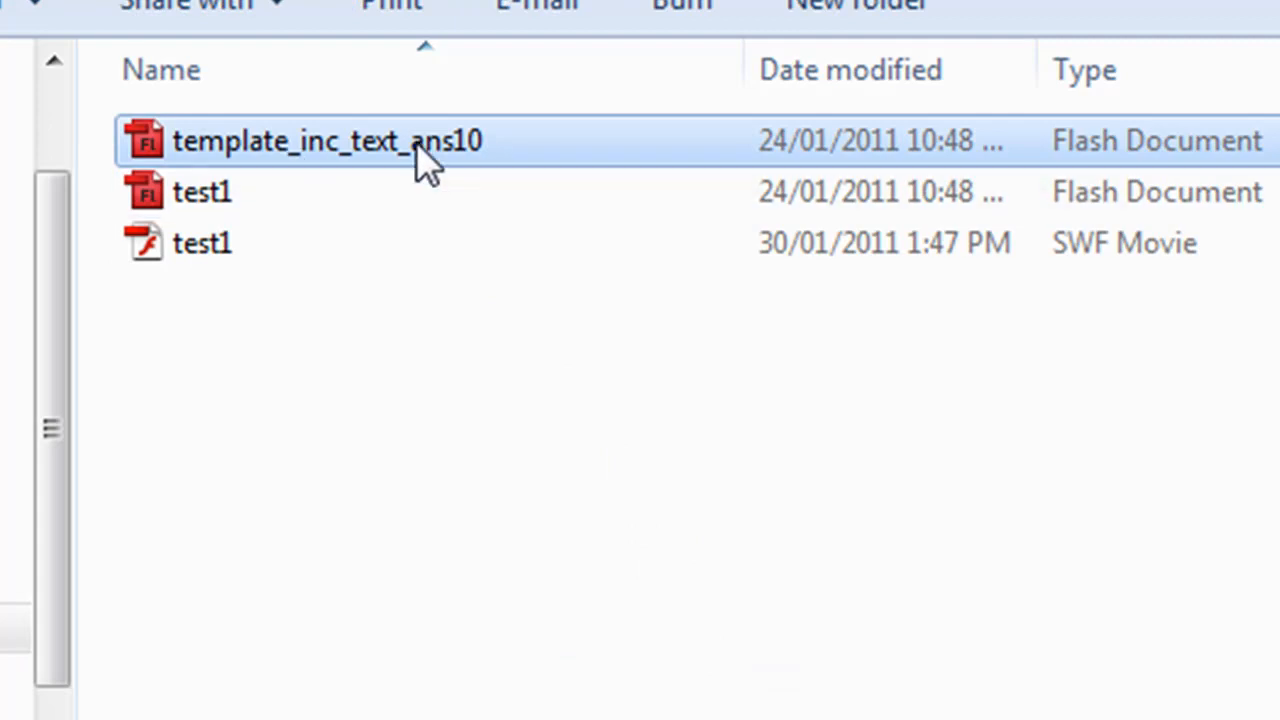
Step: Rename the copied template_inc_text_ans10 file in the Test folder as test2
{"action": "right_click", "coordinate": [428, 165]}
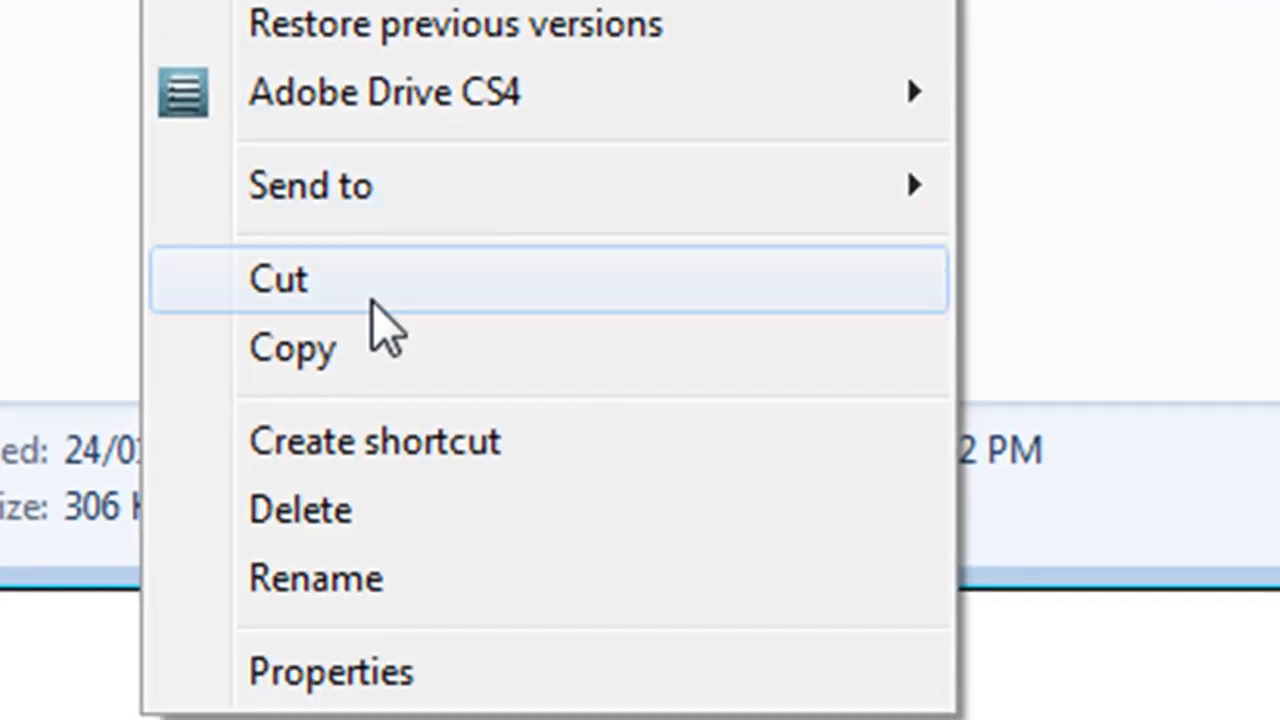
{"action": "left_click", "coordinate": [420, 580]}
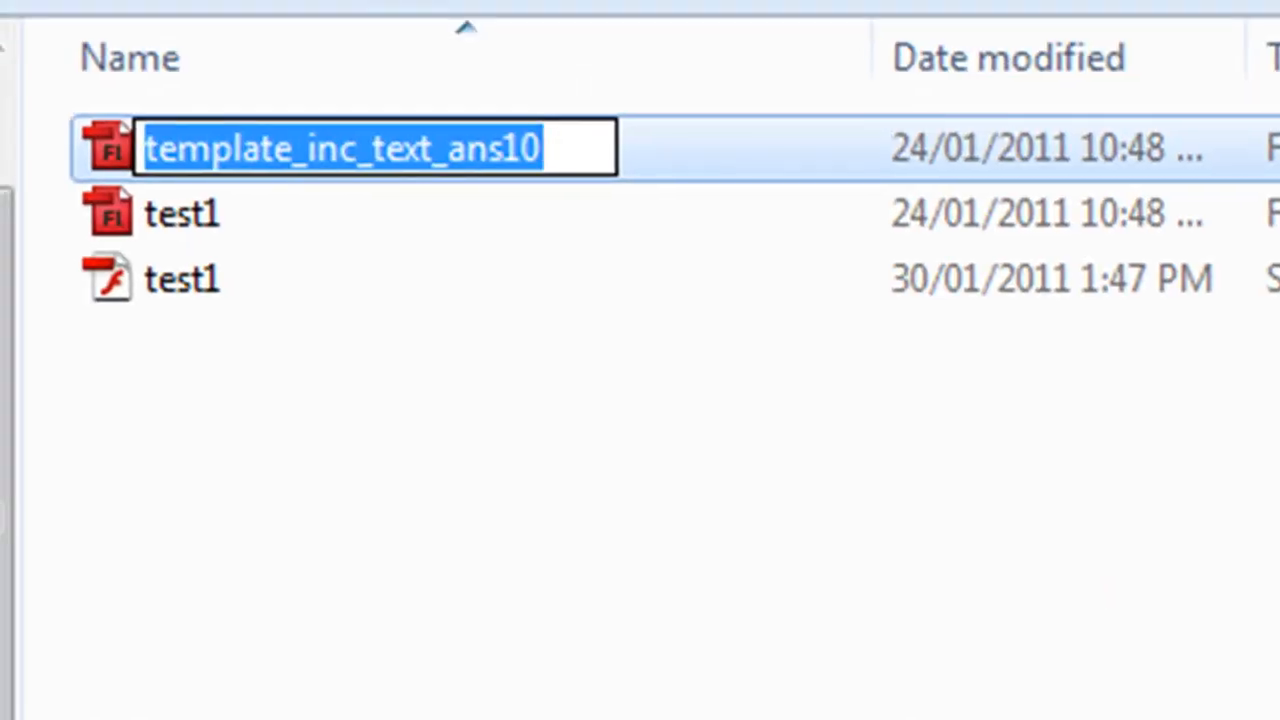
{"action": "type", "text": "test2"}
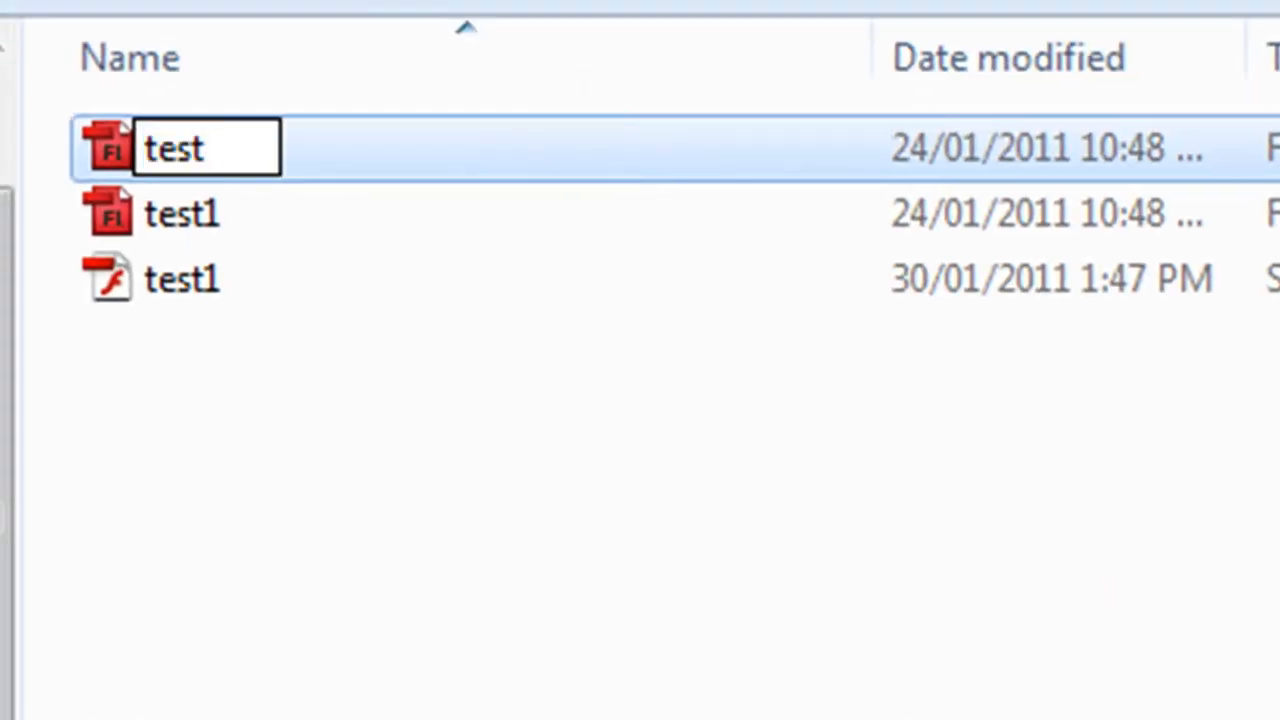
{"action": "key", "text": "Return"}
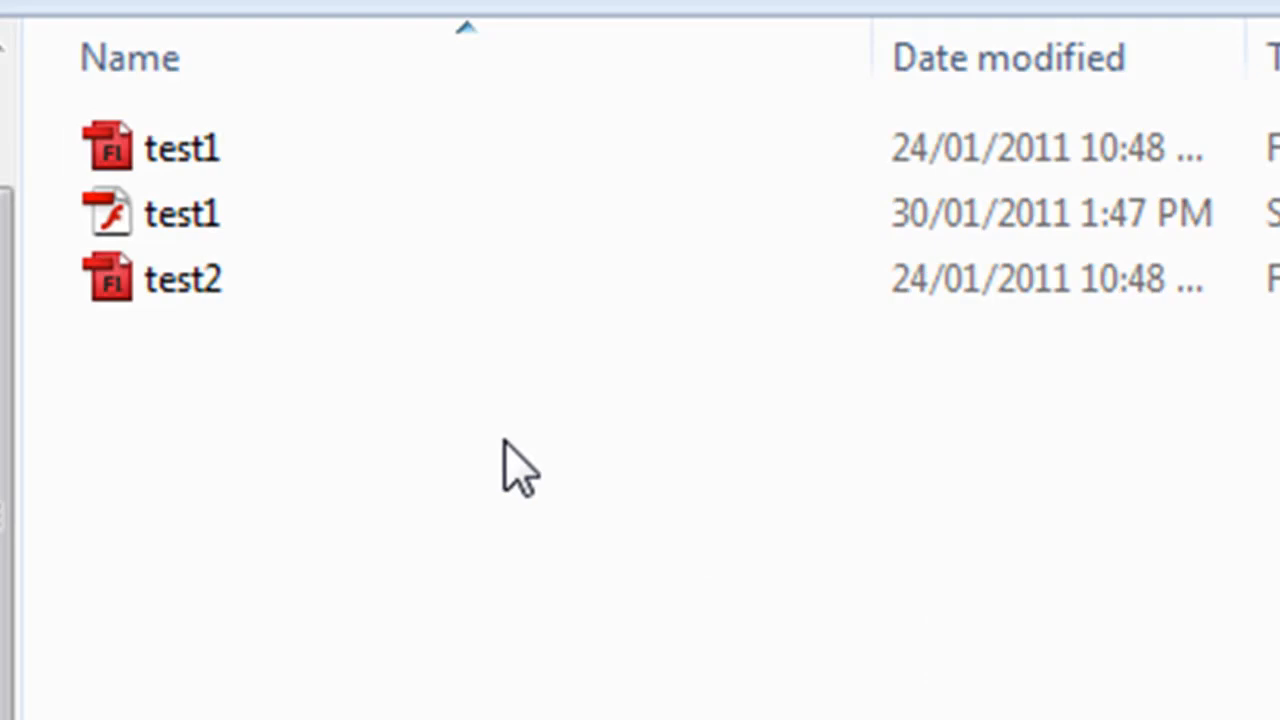
Step: Open the test2 document in Flash and move the timeline playhead to frame 1
{"action": "left_click", "coordinate": [181, 279]}
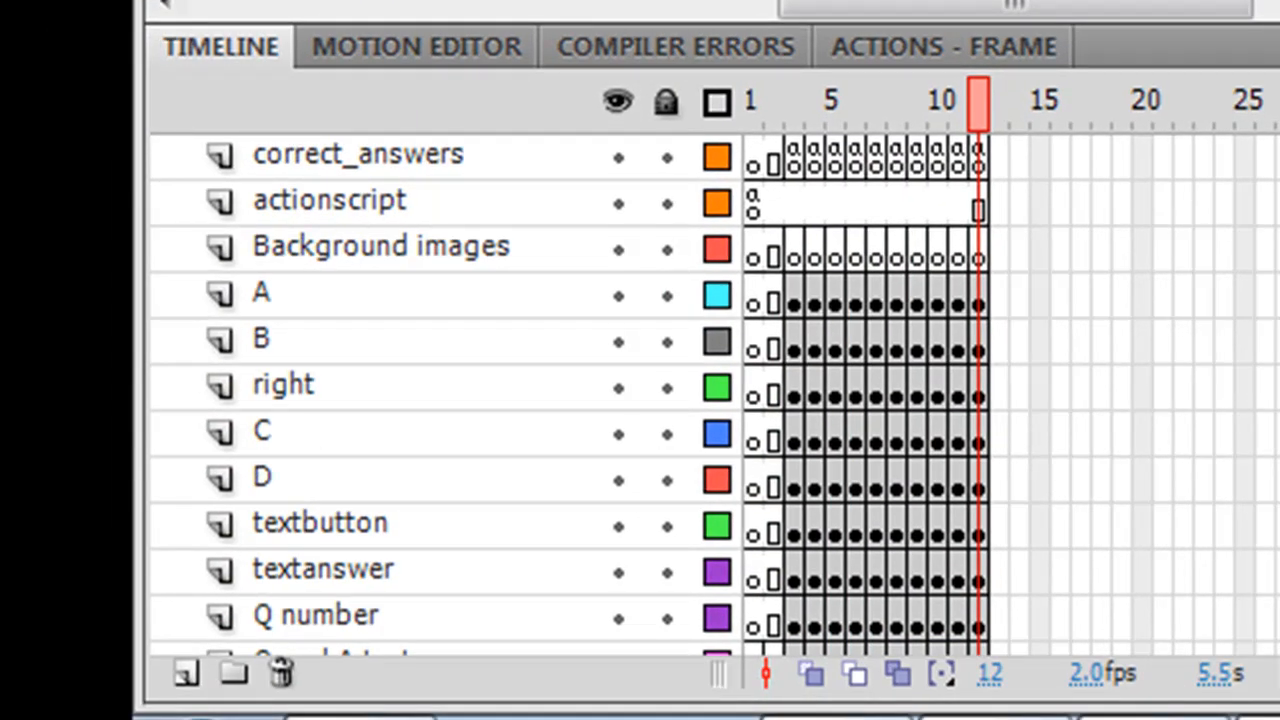
{"action": "left_click_drag", "start_coordinate": [1171, 20], "coordinate": [986, 9]}
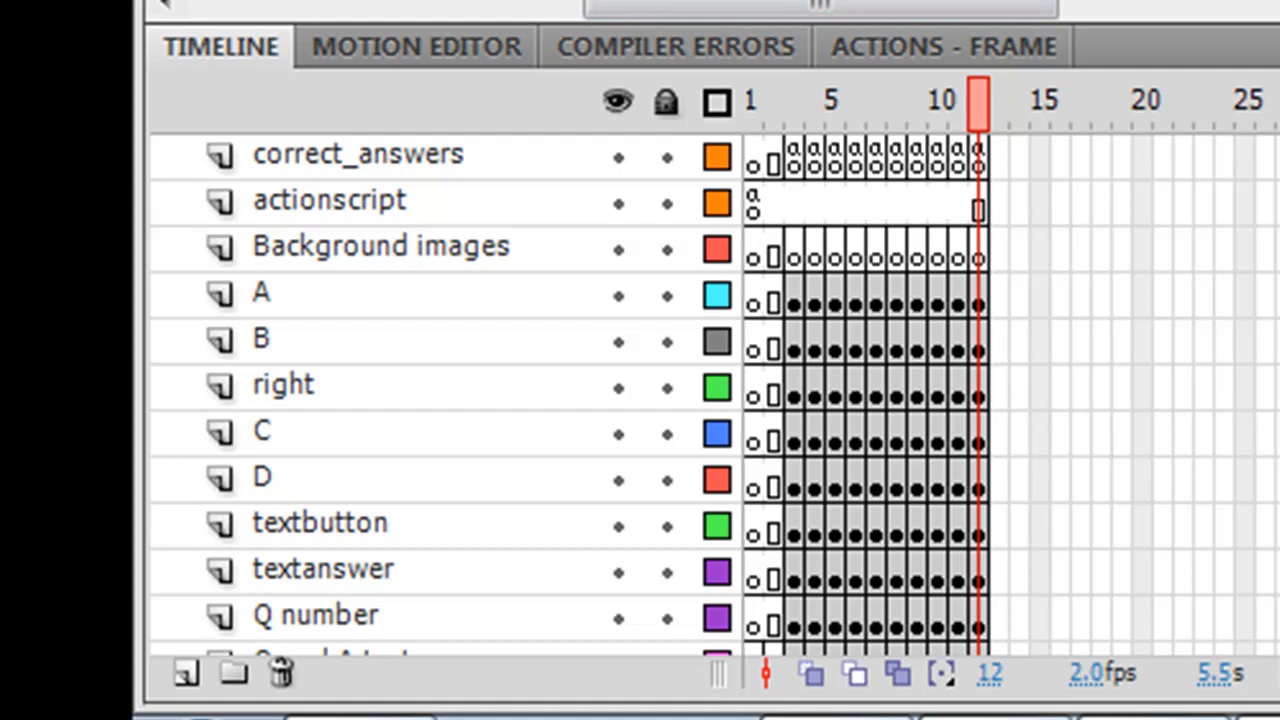
{"action": "key", "text": "ctrl+minus"}
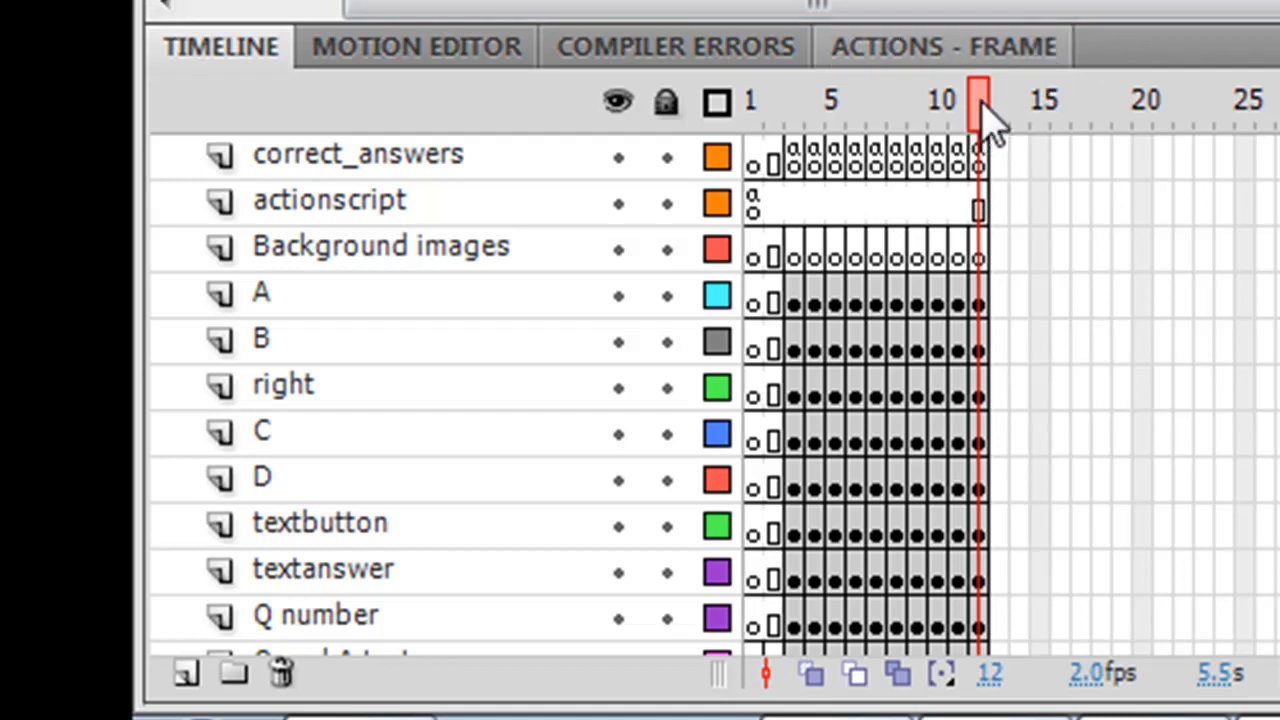
{"action": "left_click_drag", "start_coordinate": [990, 115], "coordinate": [723, 145]}
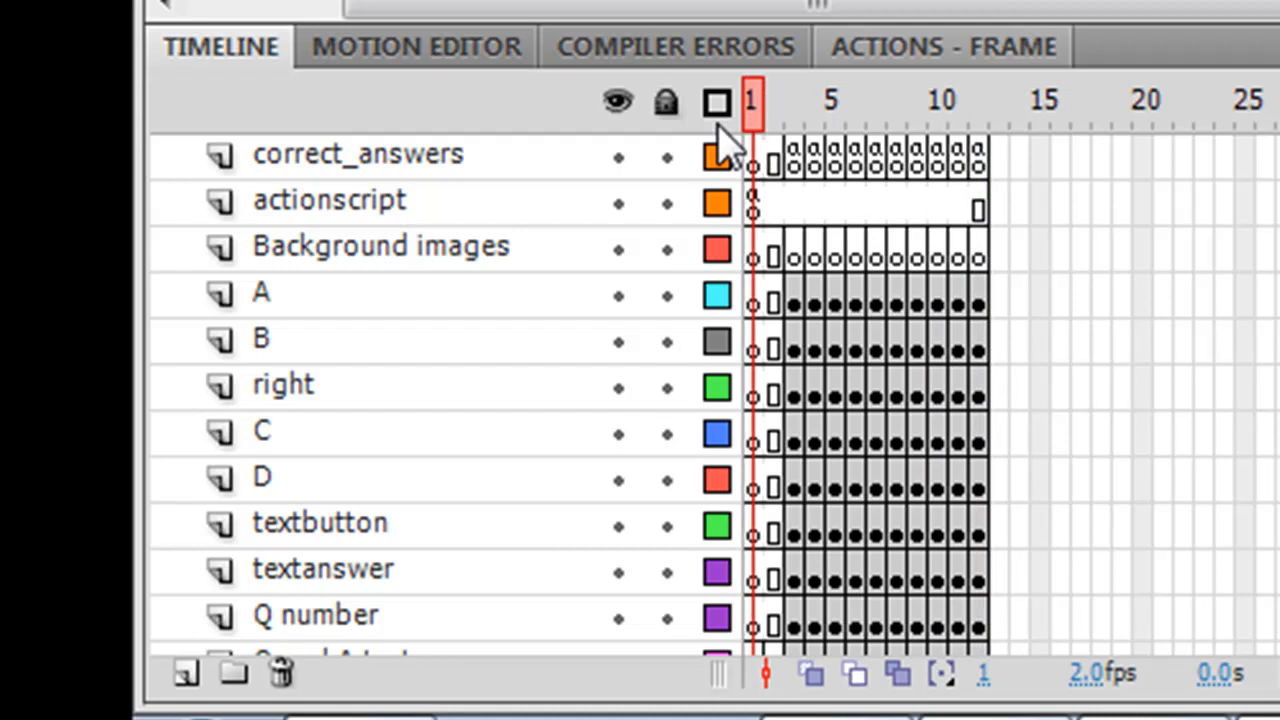
{"action": "left_click_drag", "start_coordinate": [1078, 2], "coordinate": [1155, 2]}
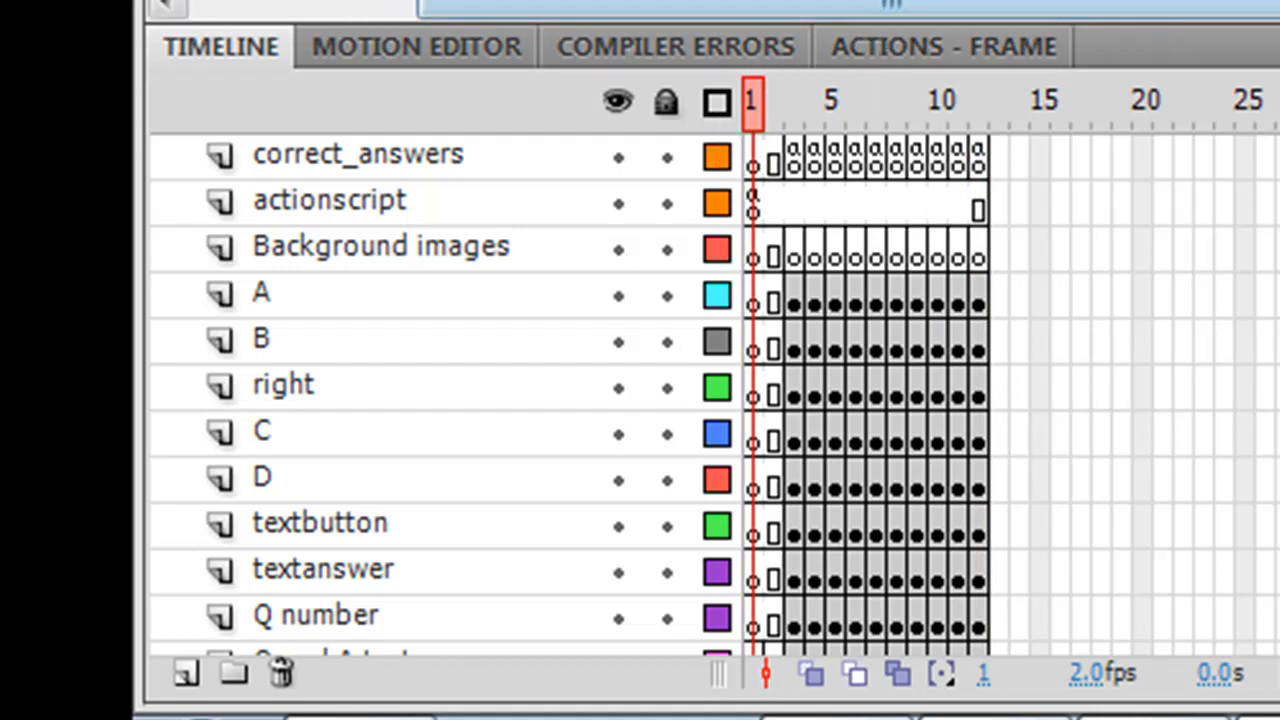
{"action": "mouse_move", "coordinate": [757, 115]}
{"action": "left_mouse_down"}
{"action": "mouse_move", "coordinate": [826, 103]}
{"action": "mouse_move", "coordinate": [889, 114]}
{"action": "mouse_move", "coordinate": [766, 118]}
{"action": "mouse_move", "coordinate": [964, 114]}
{"action": "mouse_move", "coordinate": [751, 102]}
{"action": "left_mouse_up"}
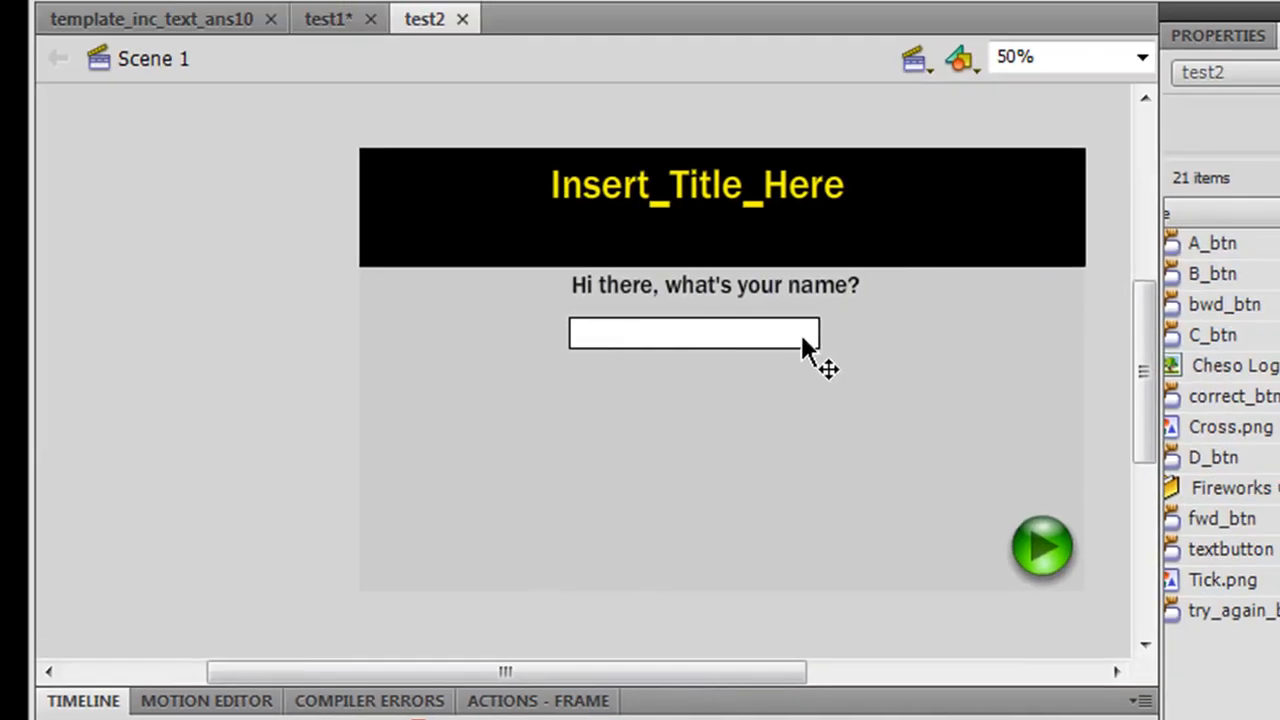
Step: Replace the Insert_Title_Here placeholder in the black banner with the title "Test 2"
{"action": "double_click", "coordinate": [644, 187]}
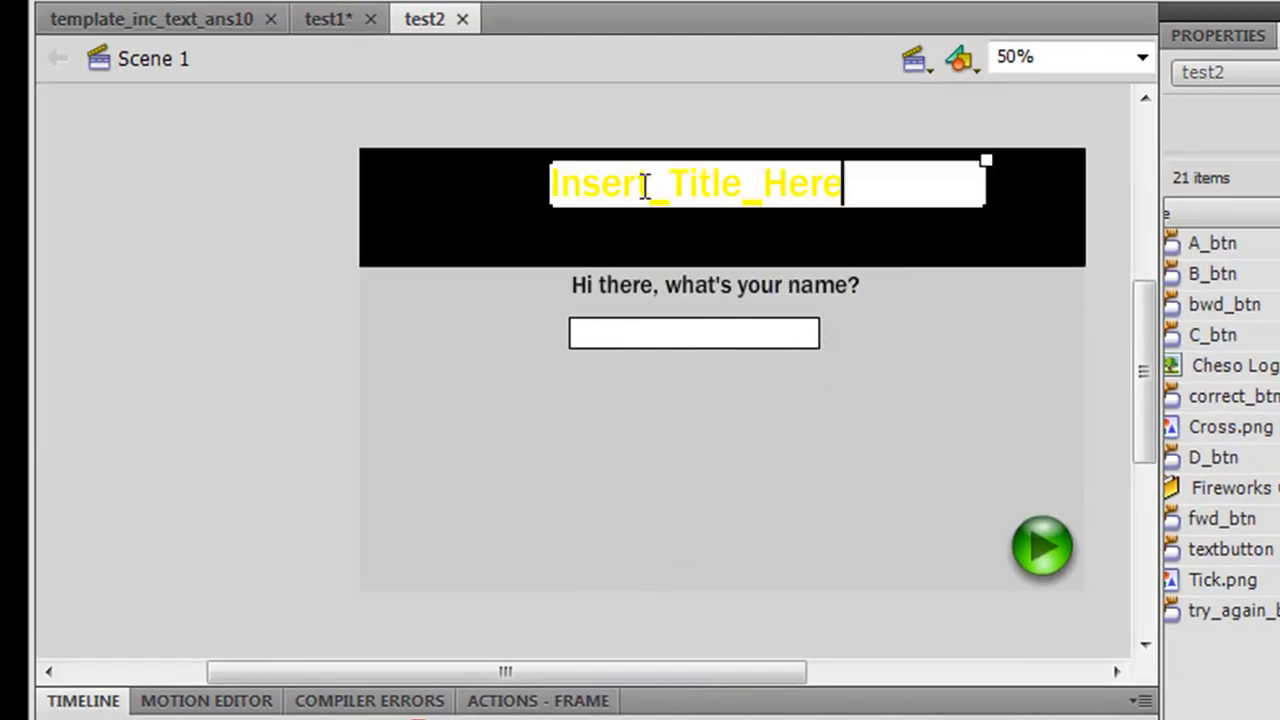
{"action": "double_click", "coordinate": [645, 187]}
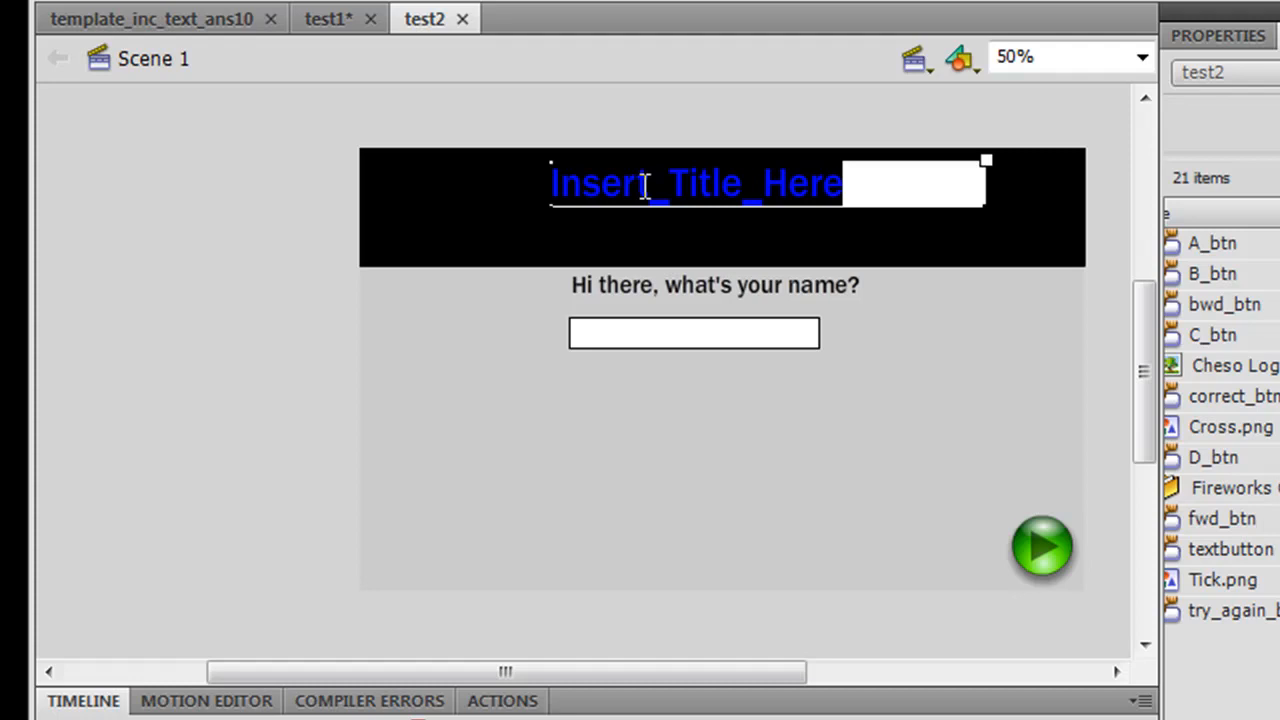
{"action": "key", "text": "BackSpace"}
{"action": "type", "text": "Test 2"}
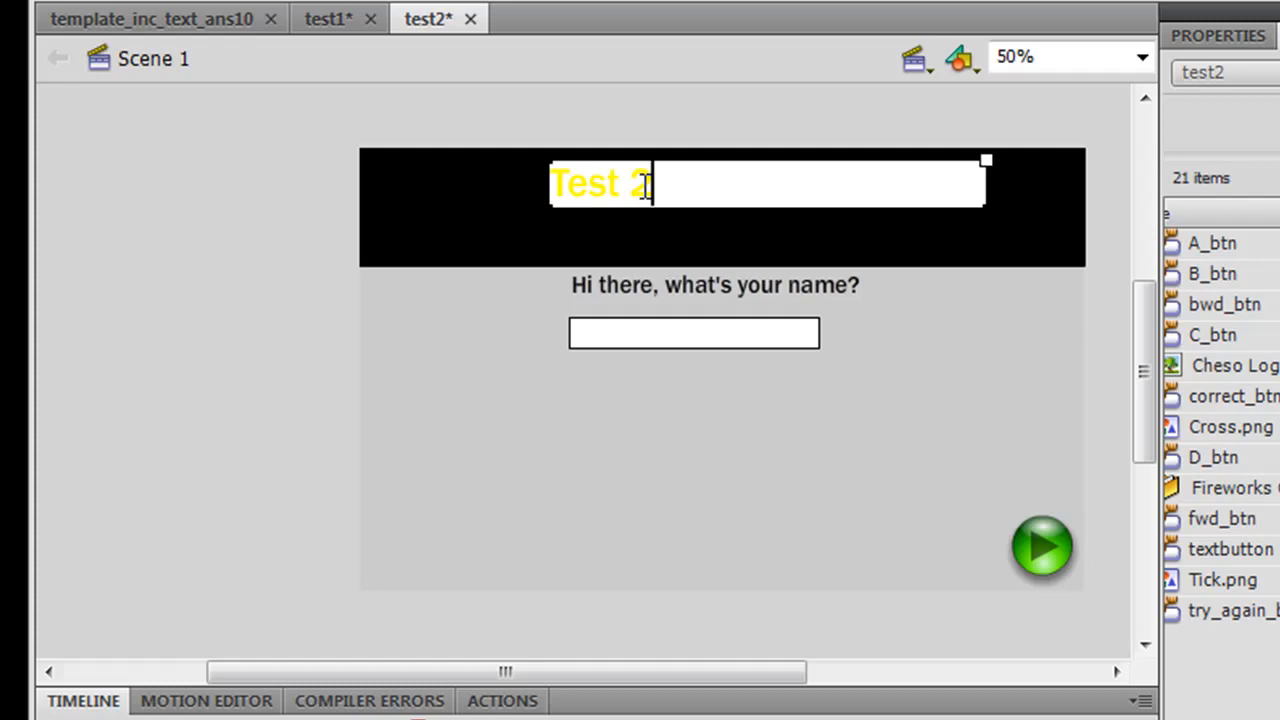
{"action": "left_click", "coordinate": [437, 242]}
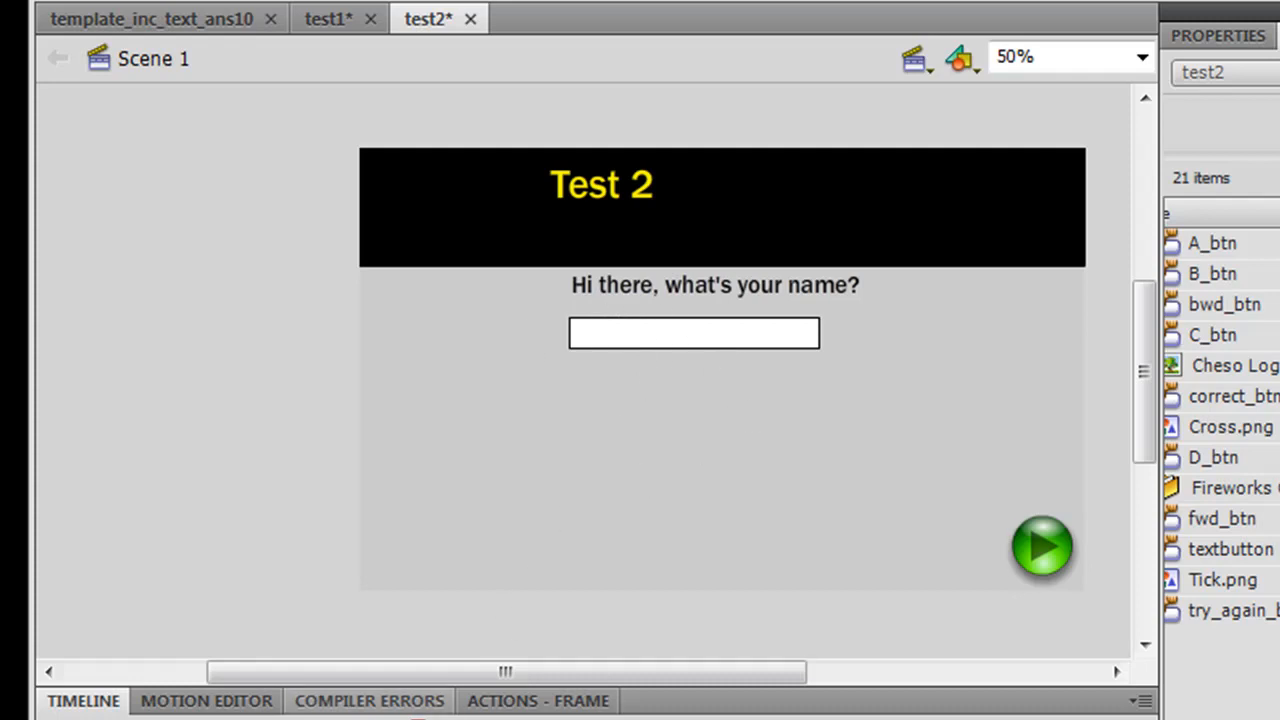
Step: Examine the welcome message frame and the question 1 template frame of test2
{"action": "left_click", "coordinate": [430, 719]}
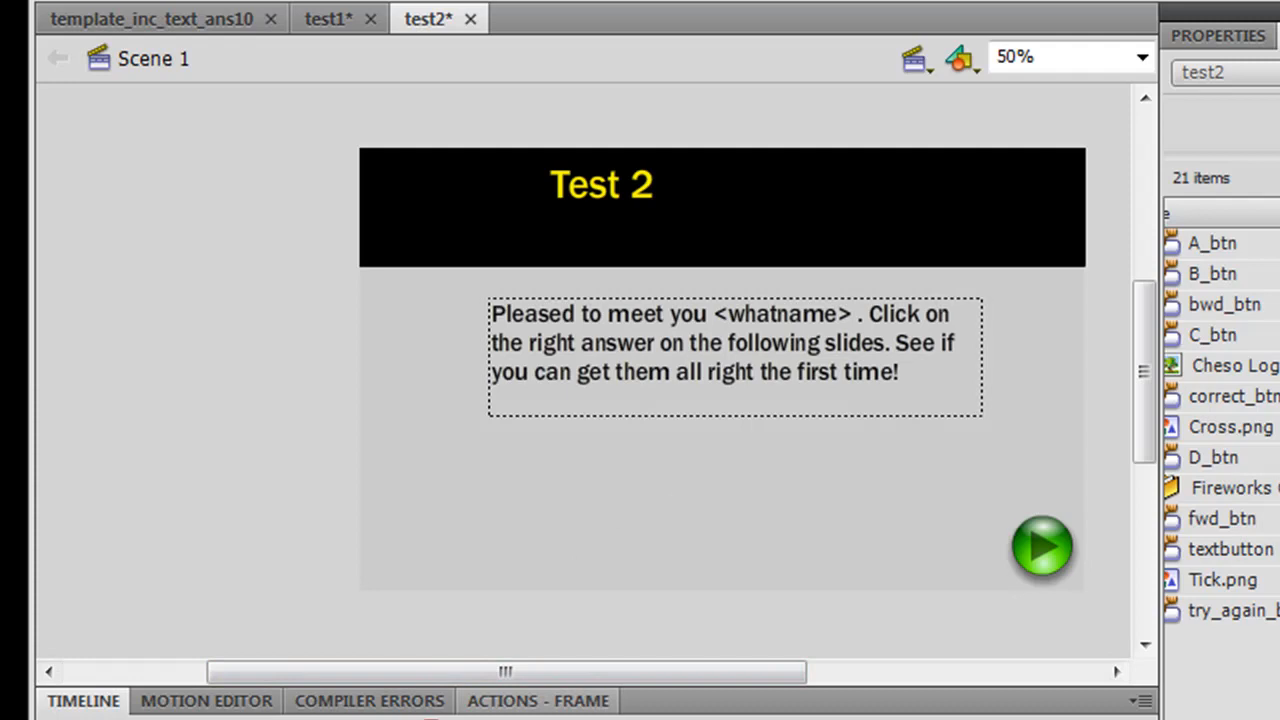
{"action": "left_click", "coordinate": [443, 719]}
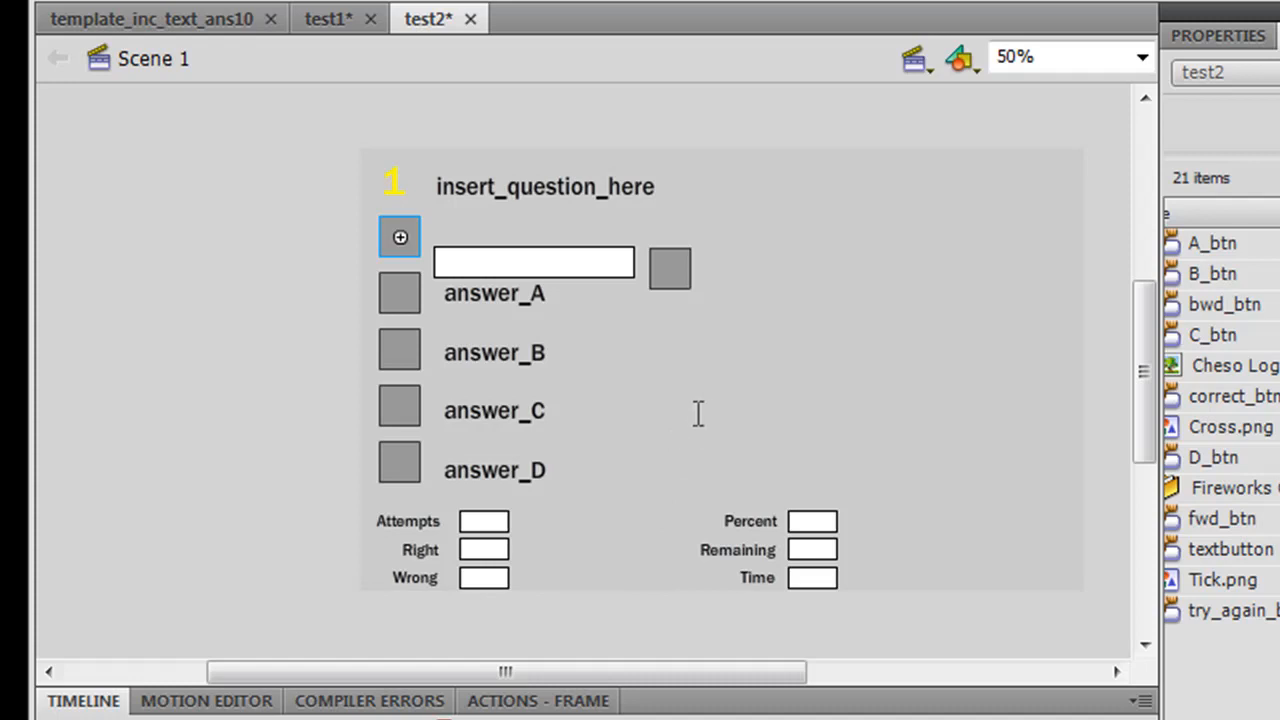
Step: Switch to the test1 document, go to the "1 + 1 = ?" question frame and test the movie
{"action": "left_click", "coordinate": [328, 21]}
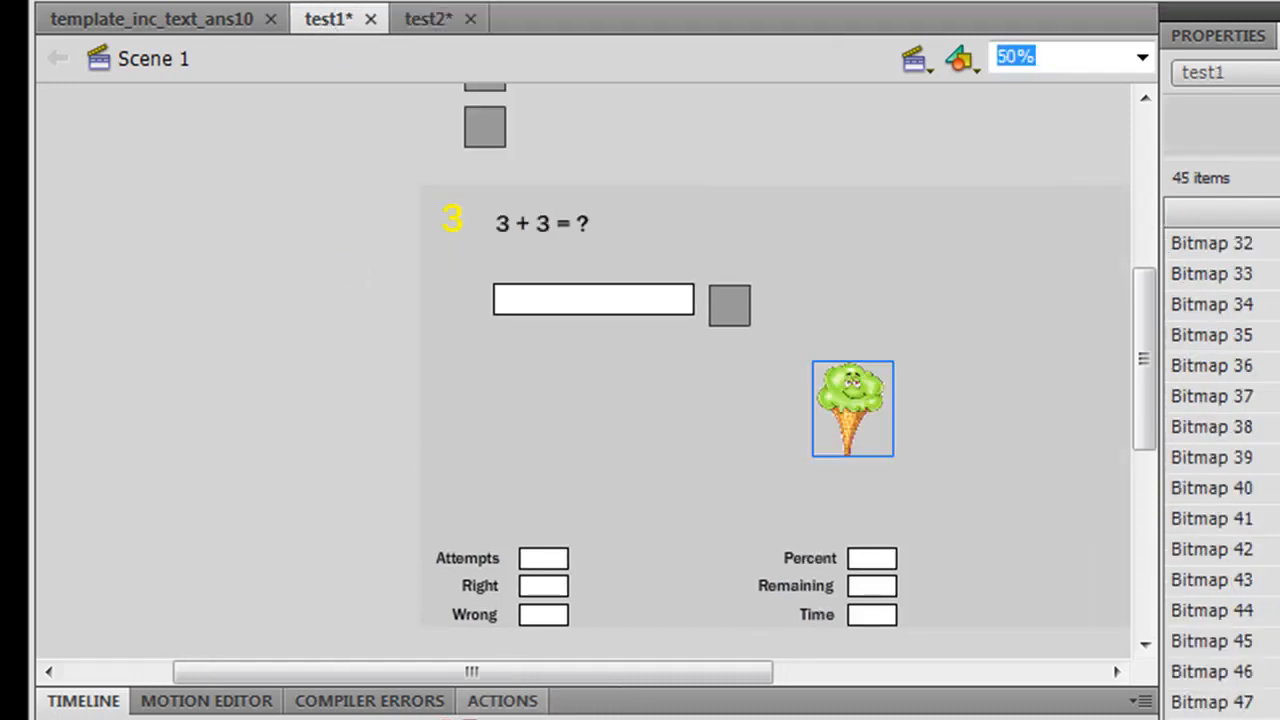
{"action": "left_click_drag", "start_coordinate": [470, 718], "coordinate": [444, 718]}
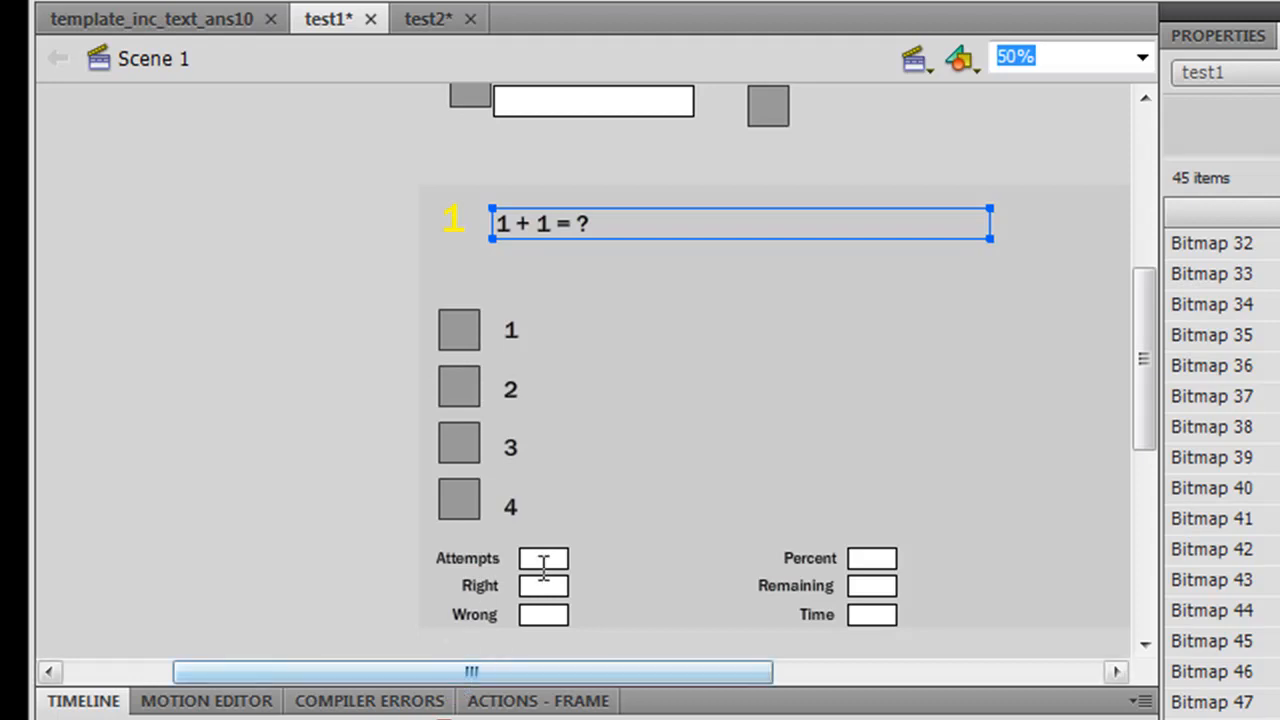
{"action": "key", "text": "ctrl+Return"}
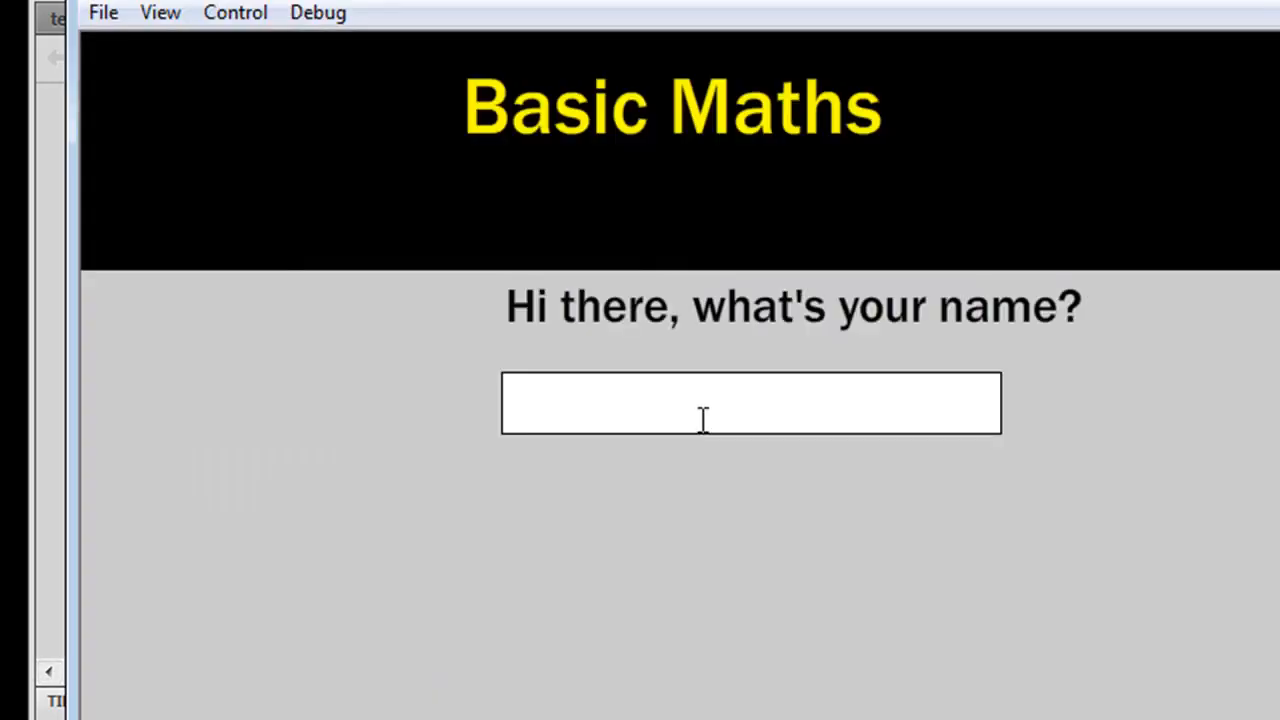
Step: In the movie preview, enter a first name, start the quiz, try answers 1 and 2 on question 1, and pick the third answer on question 2
{"action": "type", "text": "Dave"}
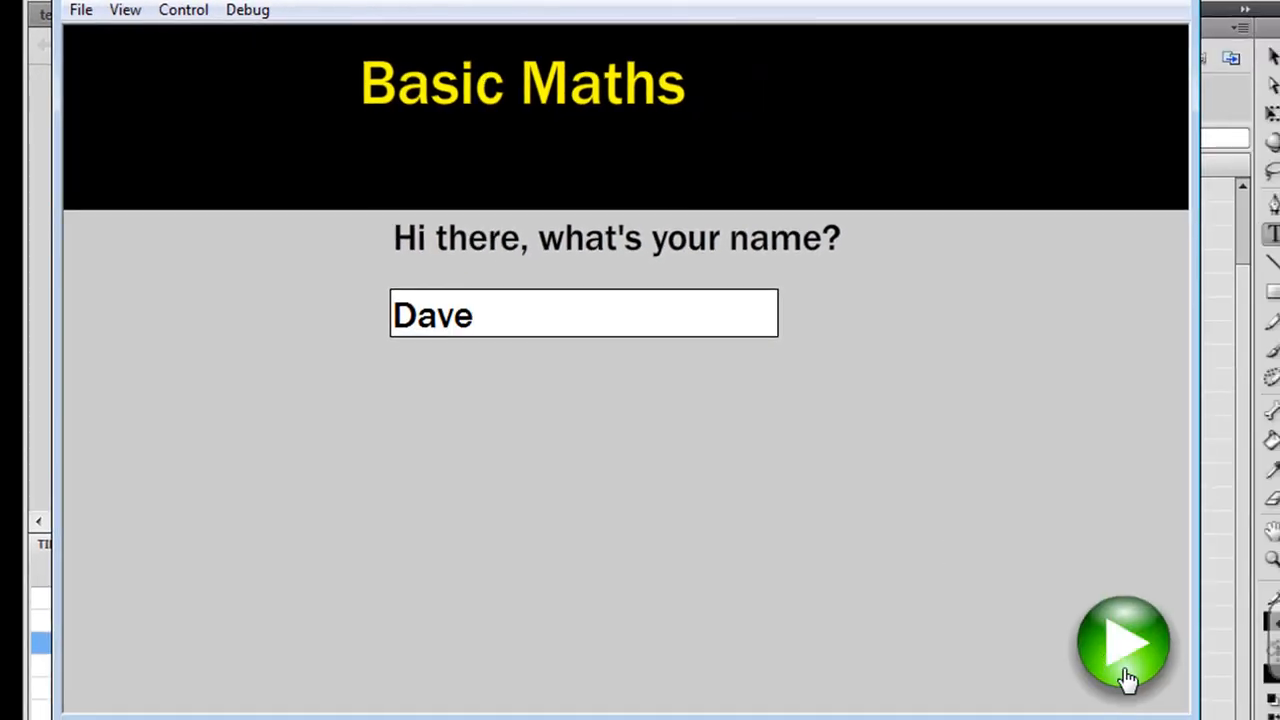
{"action": "left_click", "coordinate": [1125, 670]}
{"action": "left_click", "coordinate": [1125, 655]}
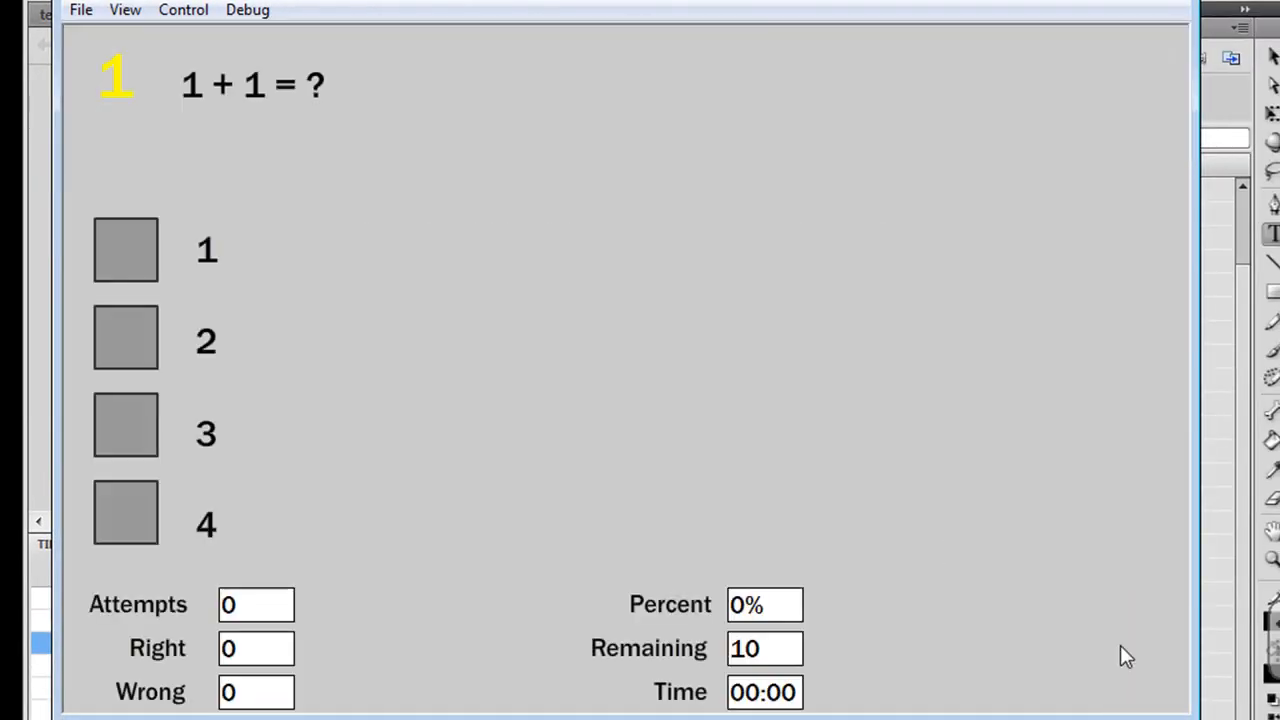
{"action": "left_click", "coordinate": [125, 250]}
{"action": "left_click", "coordinate": [124, 337]}
{"action": "left_click", "coordinate": [139, 420]}
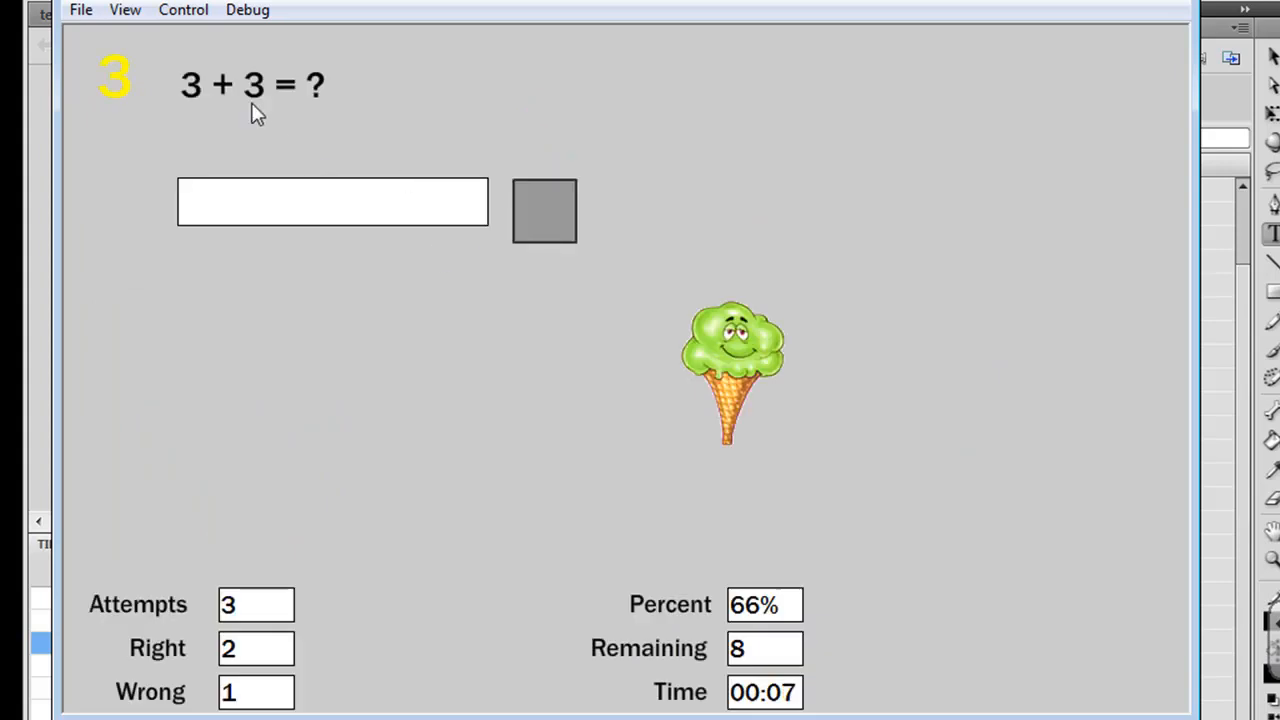
Step: Submit "Six" and then "6" as text answers to "3 + 3 = ?", and close the movie preview
{"action": "left_click", "coordinate": [277, 201]}
{"action": "type", "text": "Six"}
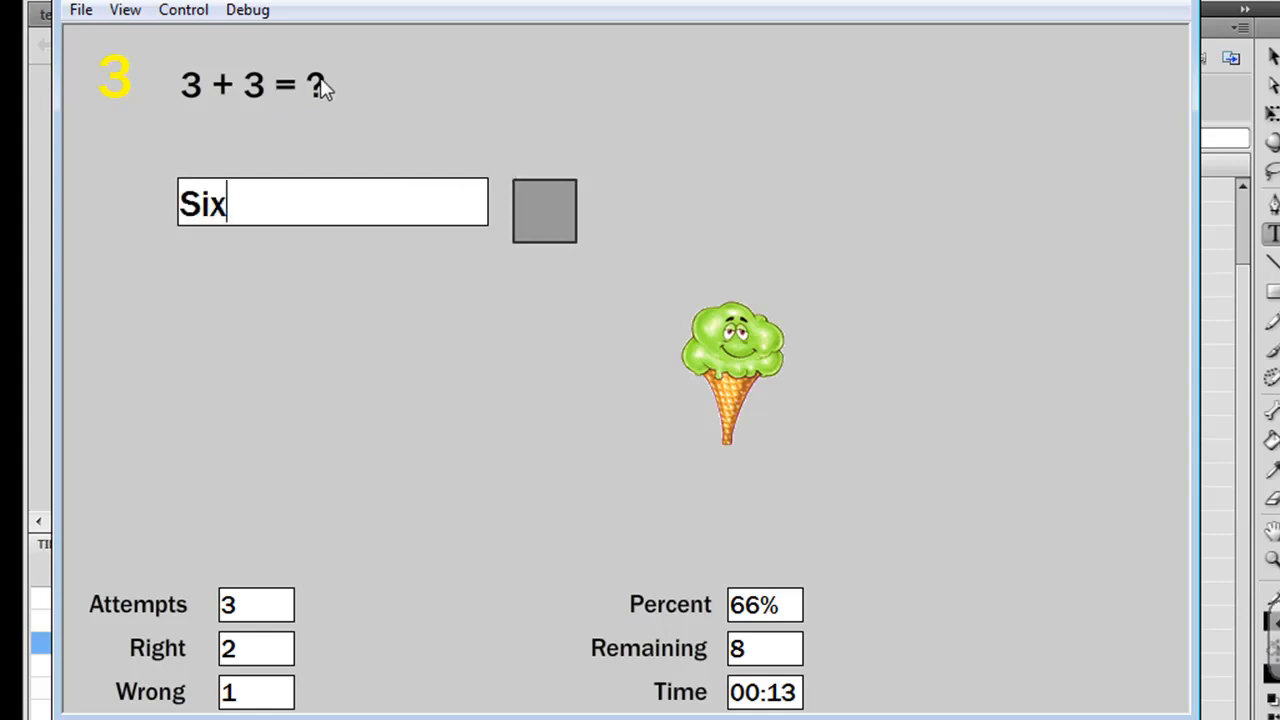
{"action": "left_click", "coordinate": [551, 220]}
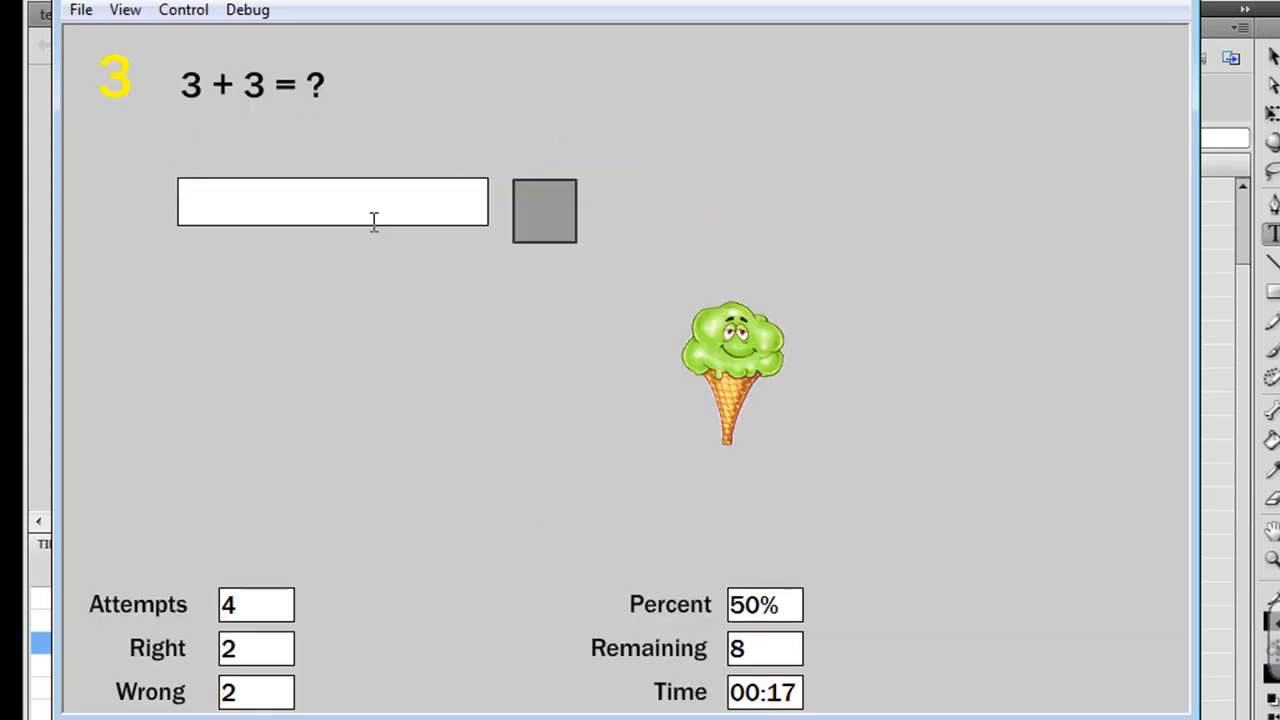
{"action": "type", "text": "6"}
{"action": "left_click", "coordinate": [553, 219]}
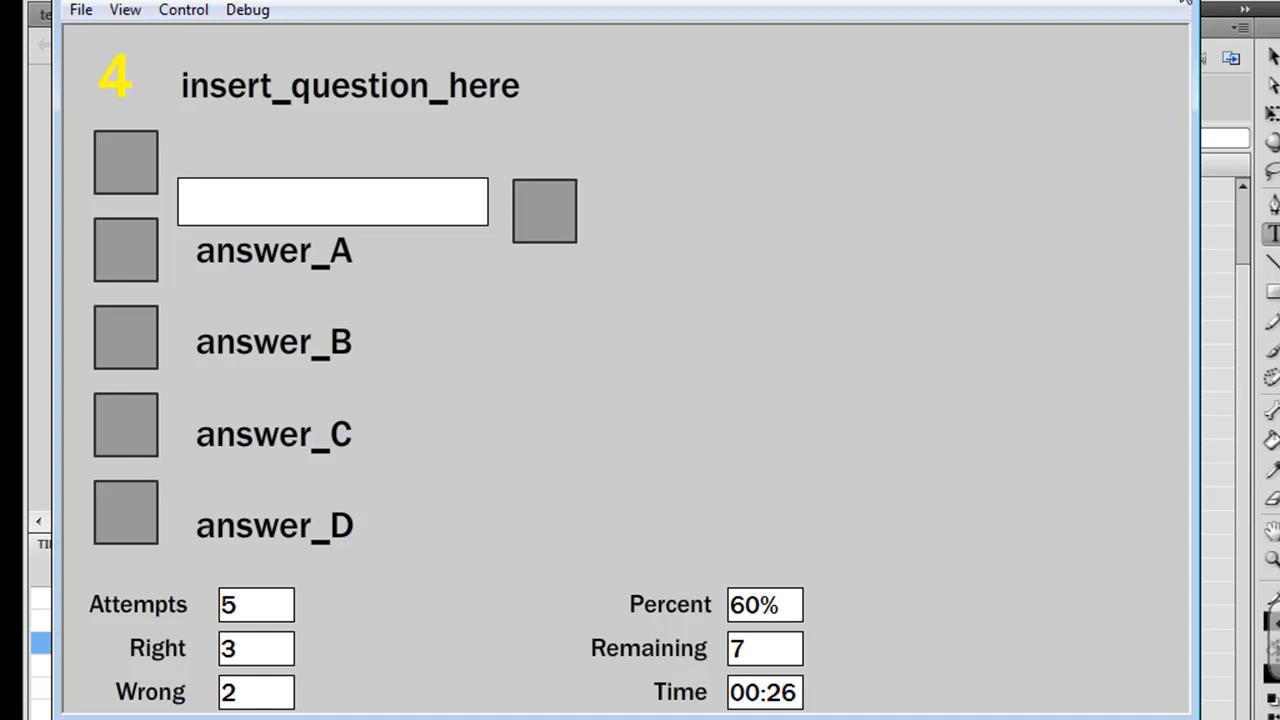
{"action": "left_click", "coordinate": [1185, 2]}
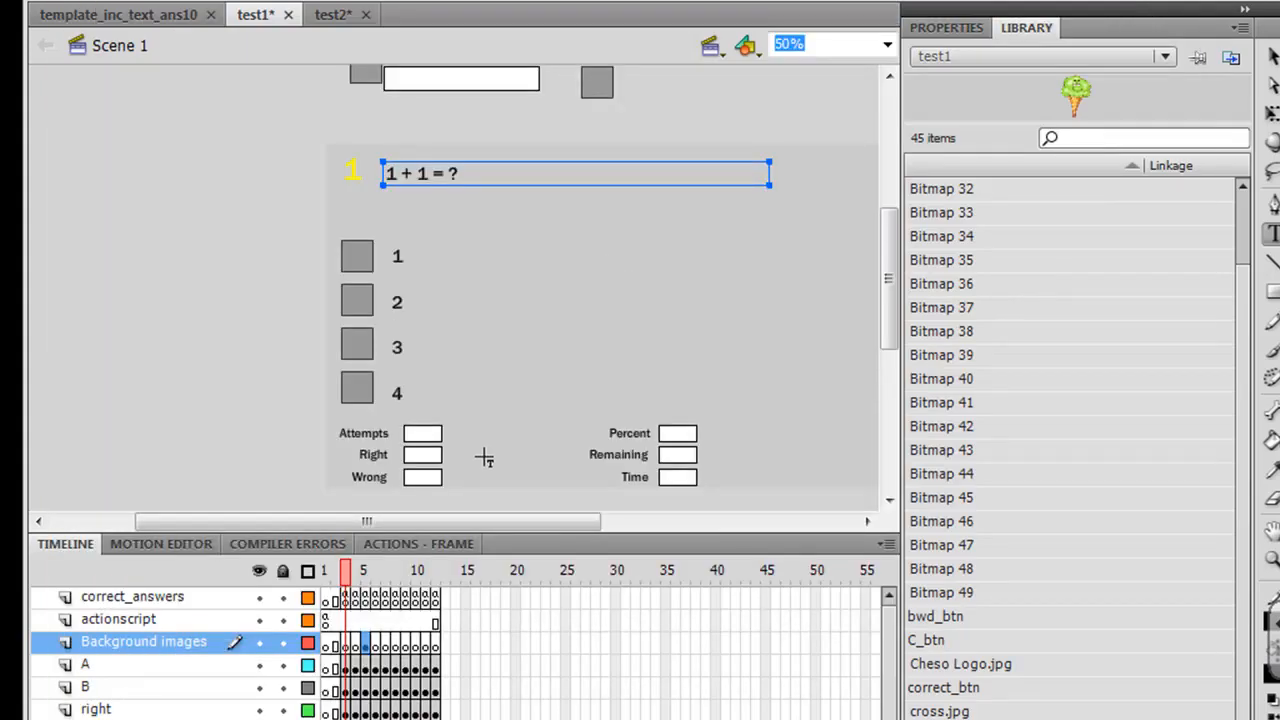
Step: In the test2 document, replace the question 1 placeholder insert_question_here with "What is 1 + 1?"
{"action": "left_click", "coordinate": [322, 16]}
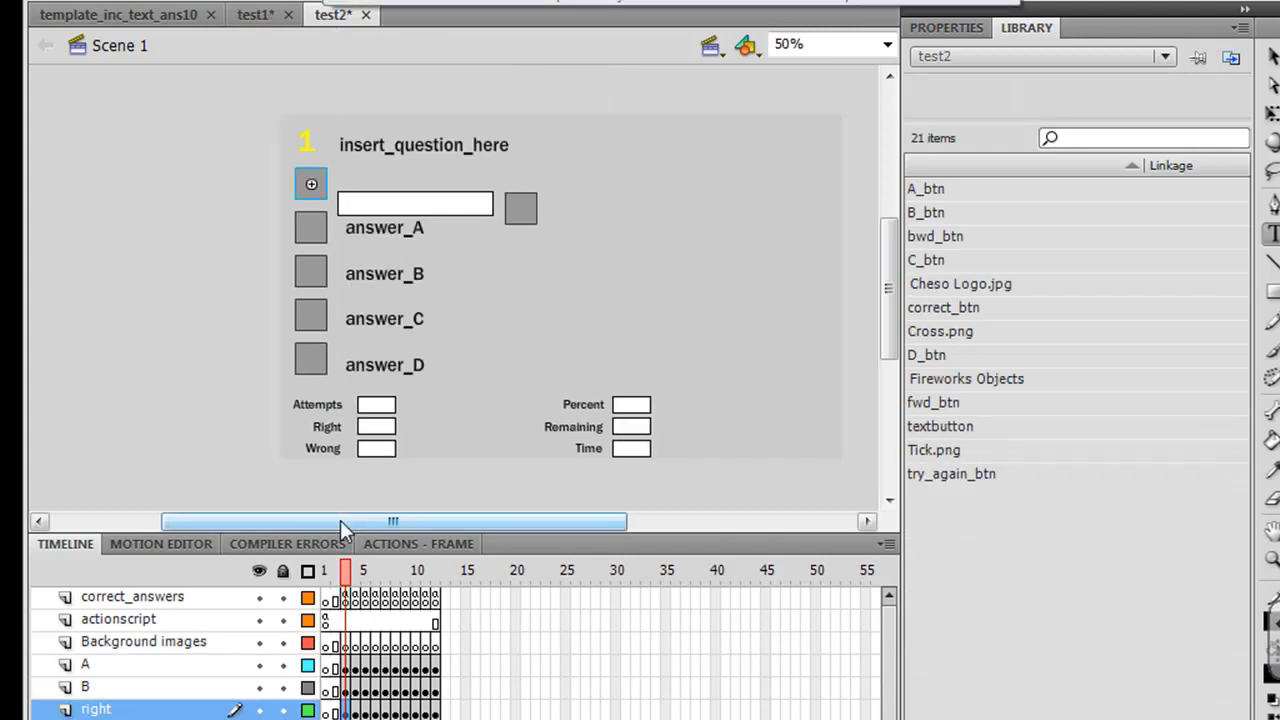
{"action": "left_click", "coordinate": [408, 145]}
{"action": "double_click", "coordinate": [408, 145]}
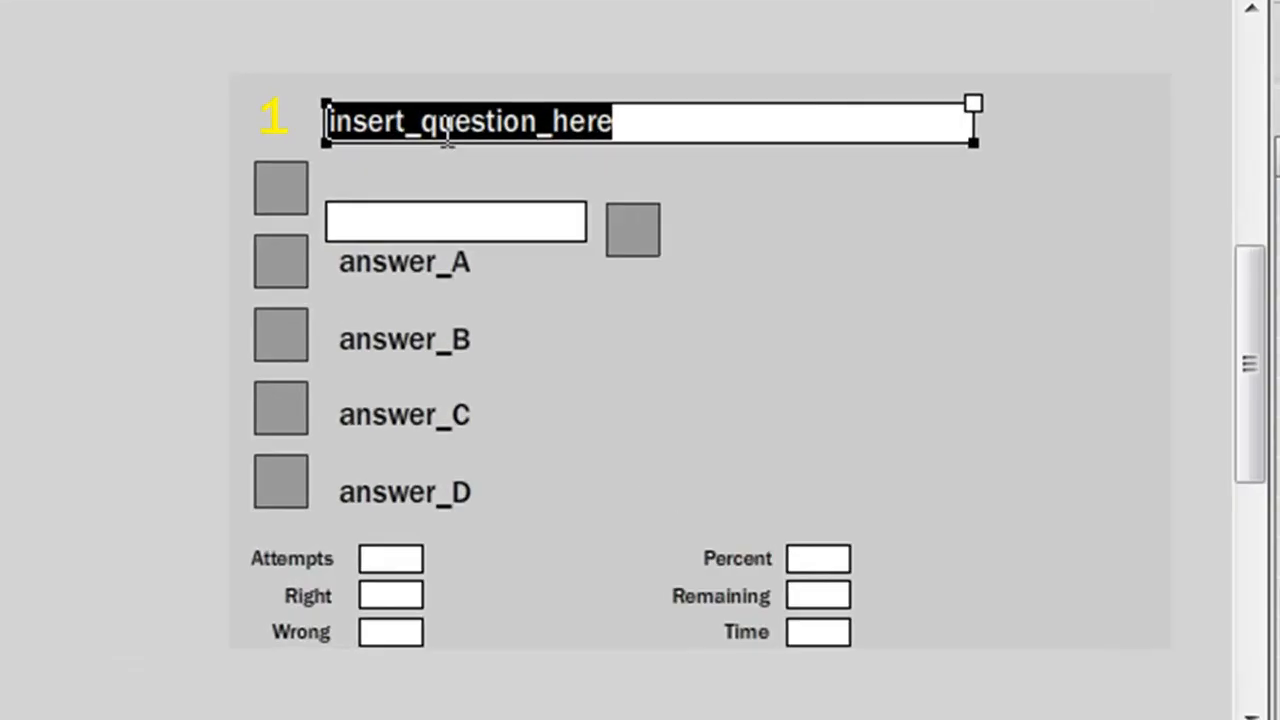
{"action": "type", "text": "What"}
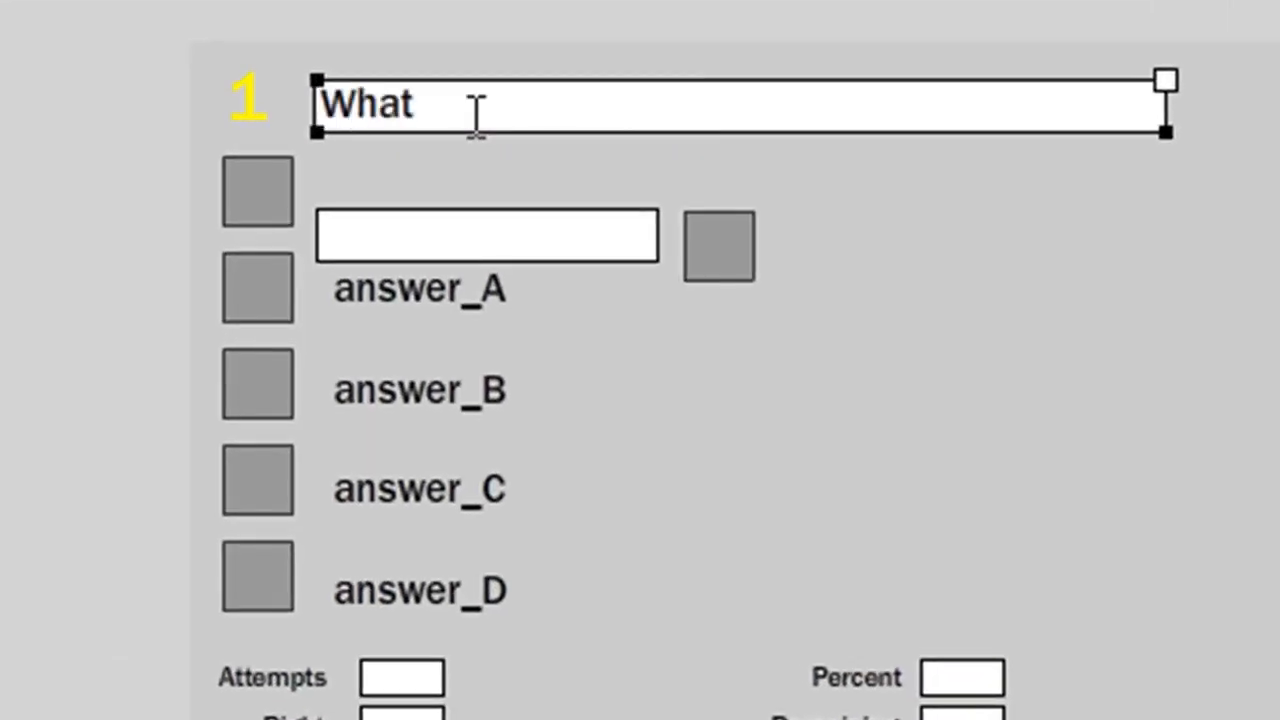
{"action": "type", "text": " is 1 + 1?"}
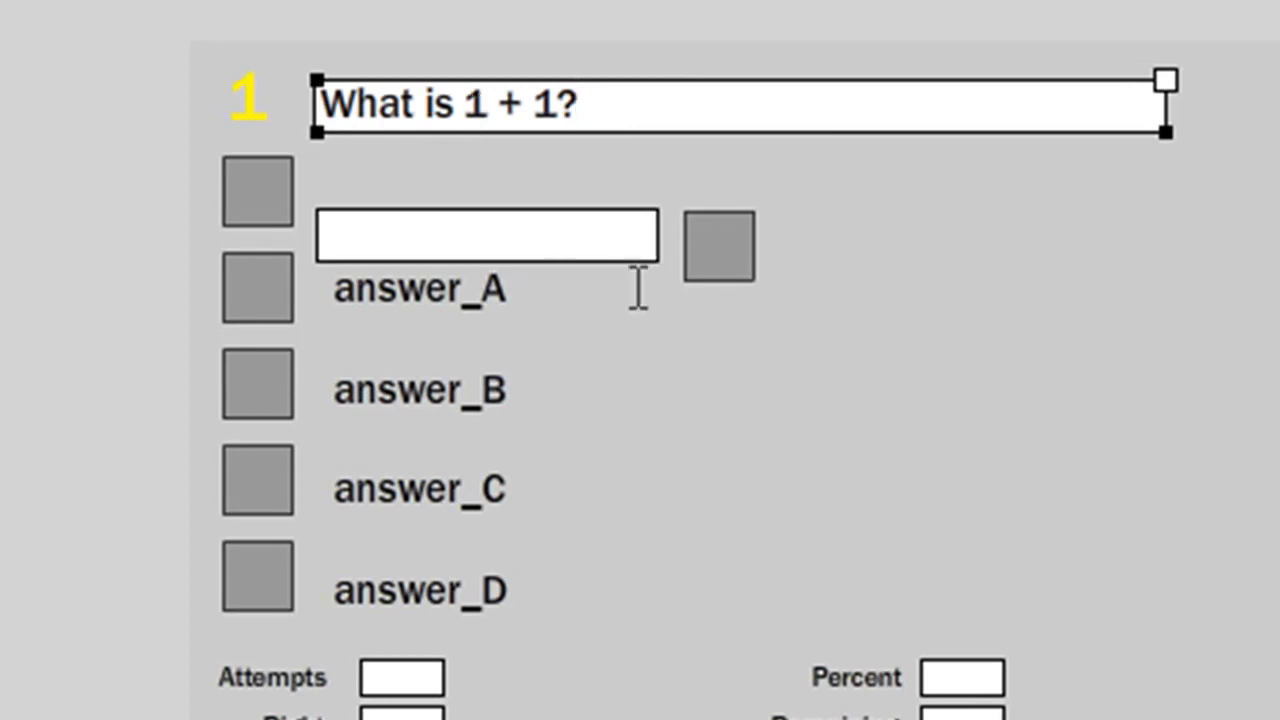
Step: Replace the placeholders answer_A, answer_B, answer_C and answer_D of question 1 with 1, 2, 3 and 4
{"action": "double_click", "coordinate": [401, 290]}
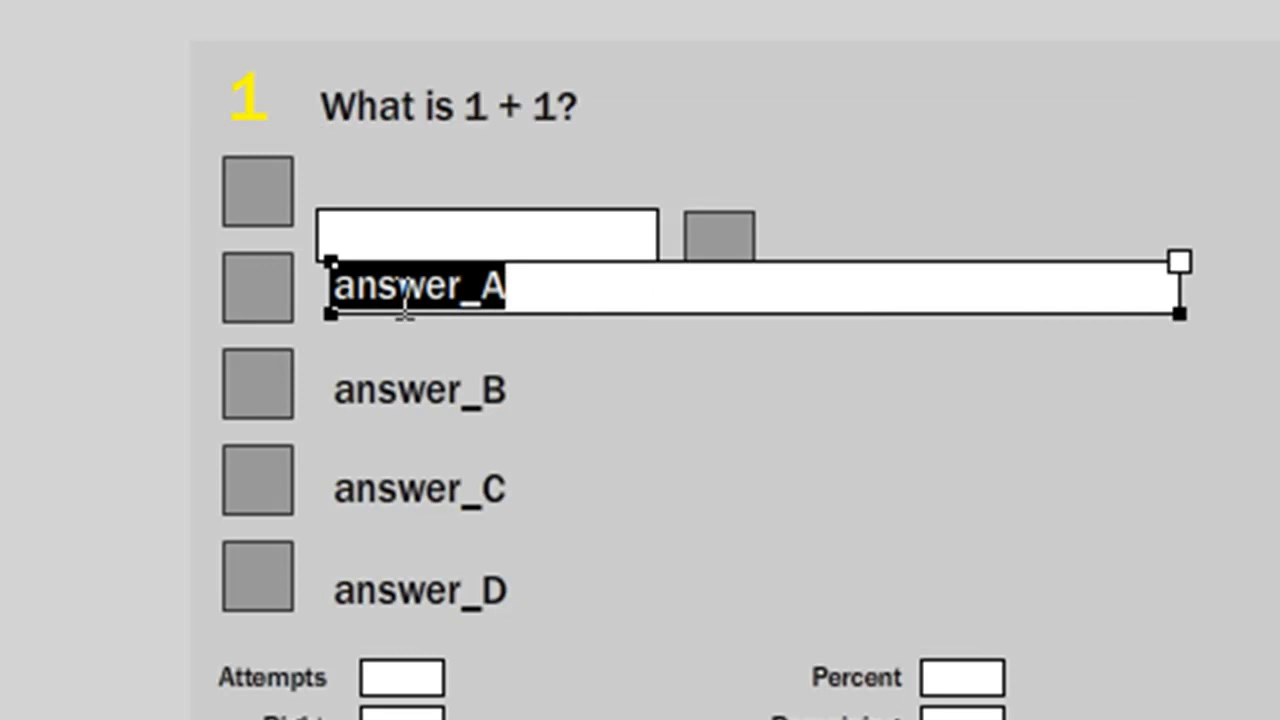
{"action": "type", "text": "1"}
{"action": "double_click", "coordinate": [425, 390]}
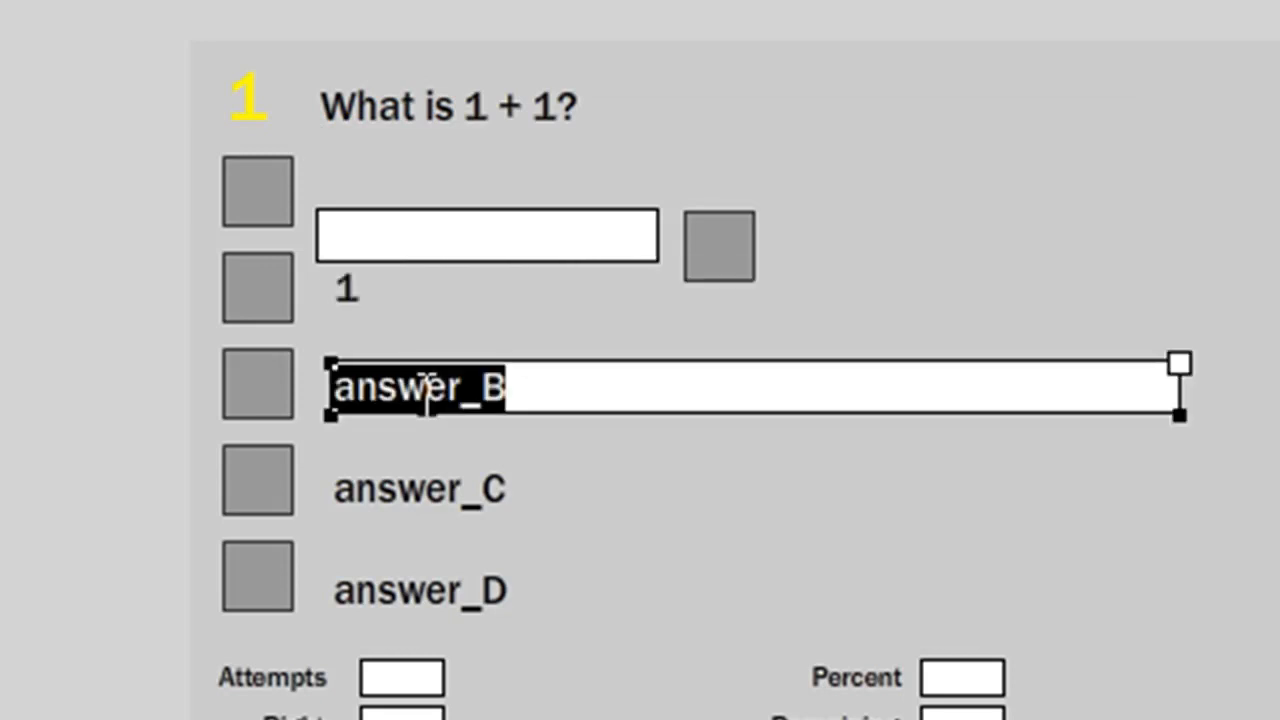
{"action": "type", "text": "2"}
{"action": "double_click", "coordinate": [426, 490]}
{"action": "type", "text": "3"}
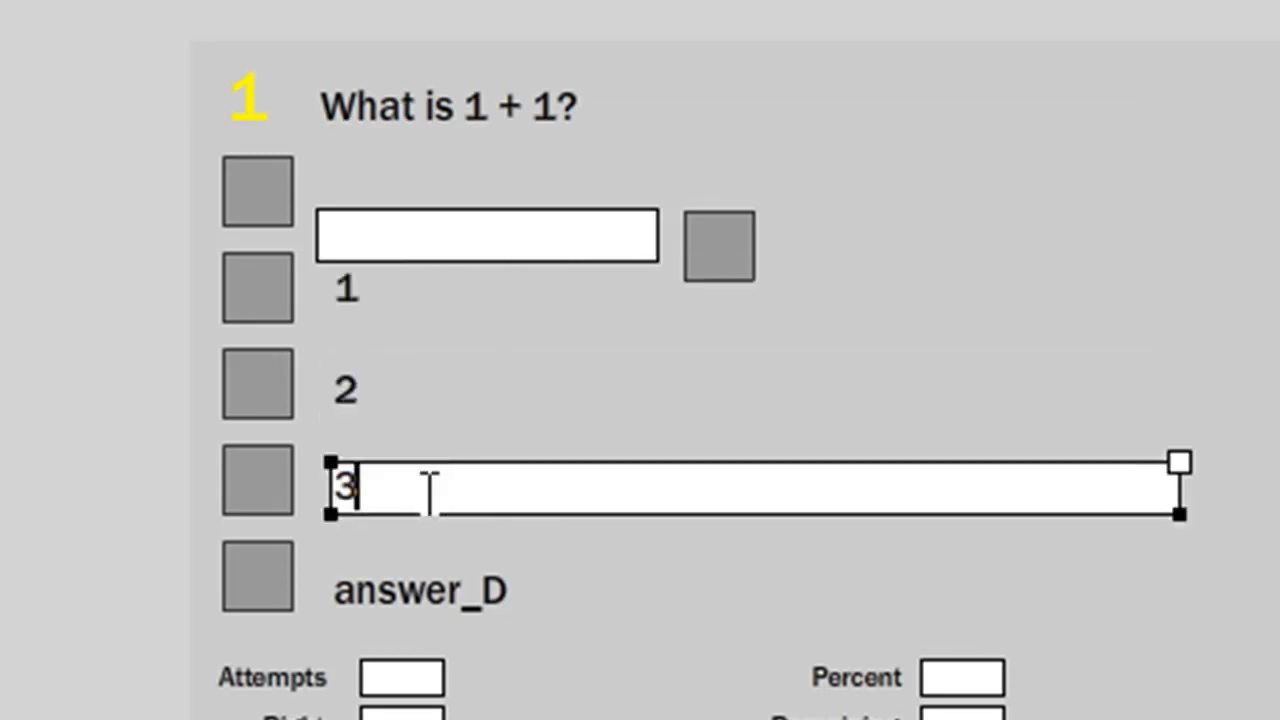
{"action": "double_click", "coordinate": [421, 590]}
{"action": "type", "text": "4"}
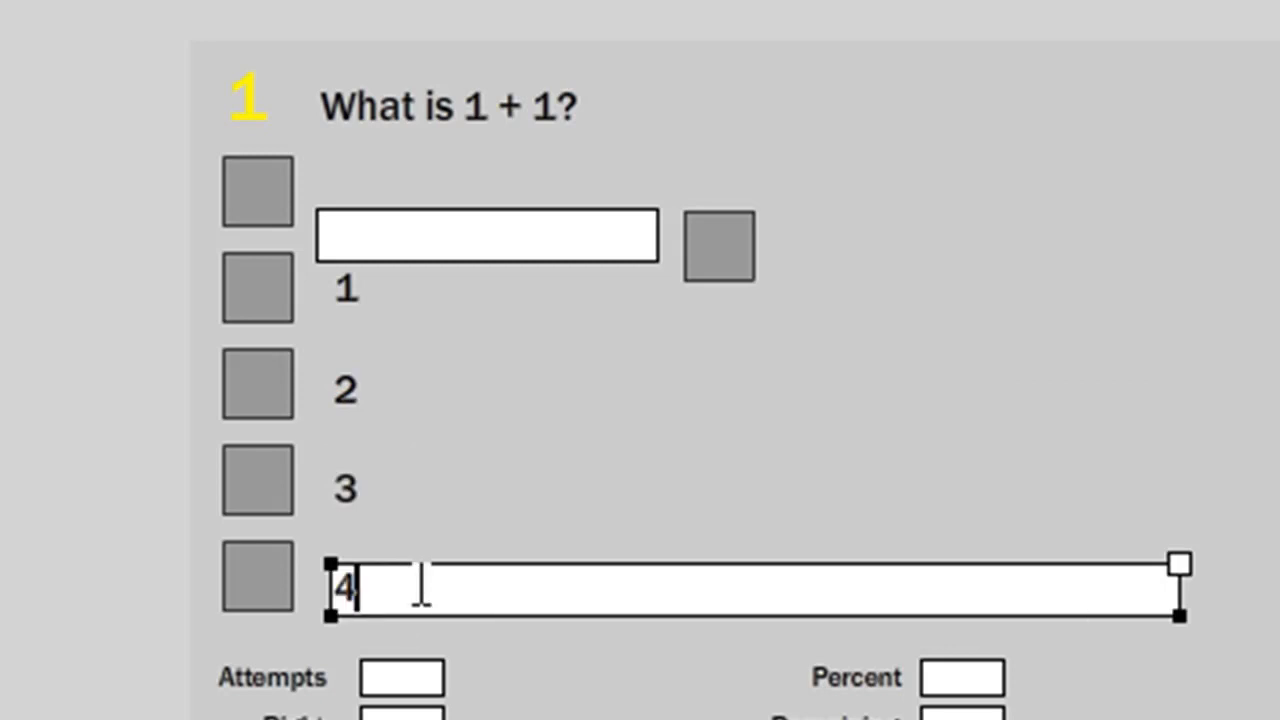
{"action": "left_click", "coordinate": [1158, 328]}
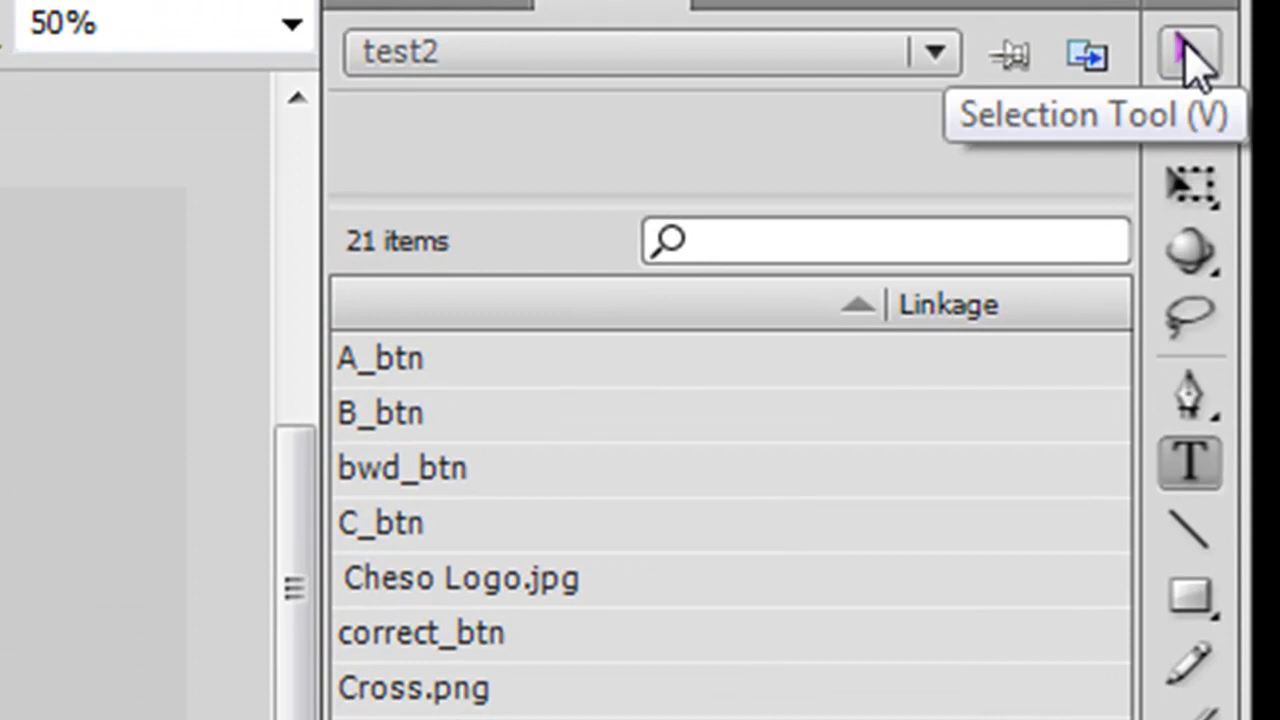
Step: Examine the instance names and positions of the answer buttons and the unlabelled button above them using the Selection tool
{"action": "left_click", "coordinate": [1186, 50]}
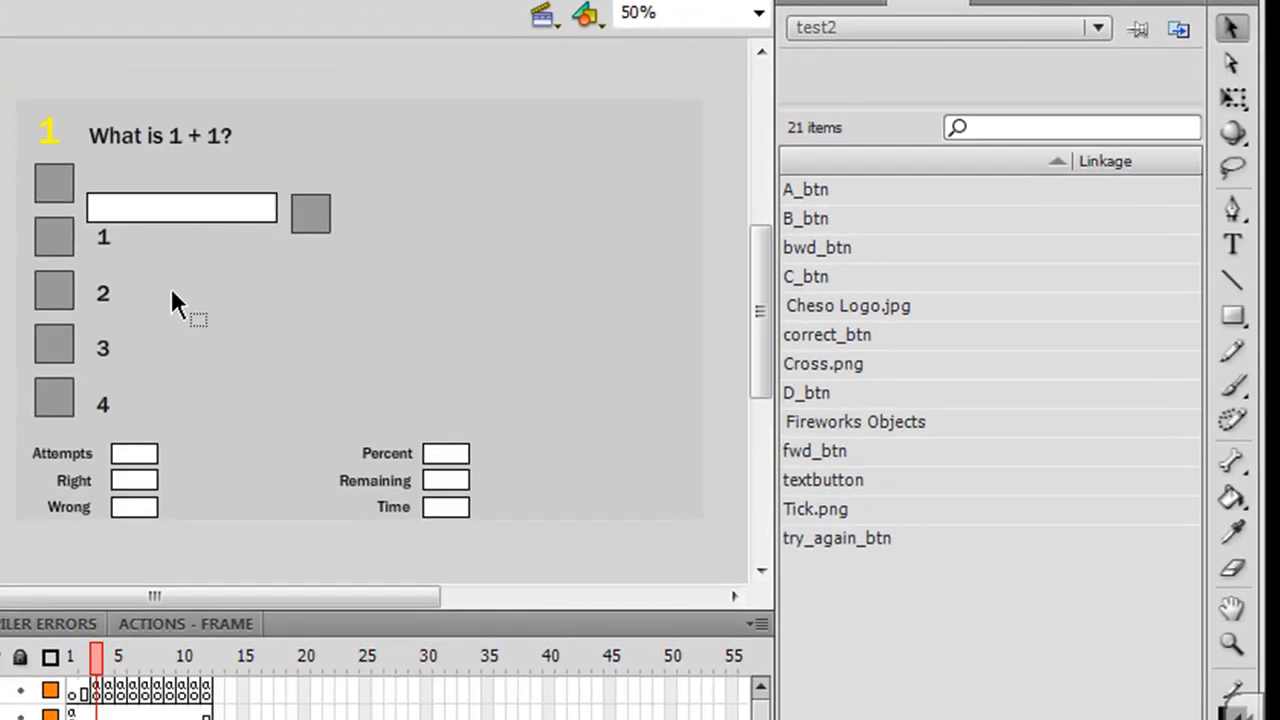
{"action": "left_click", "coordinate": [52, 234]}
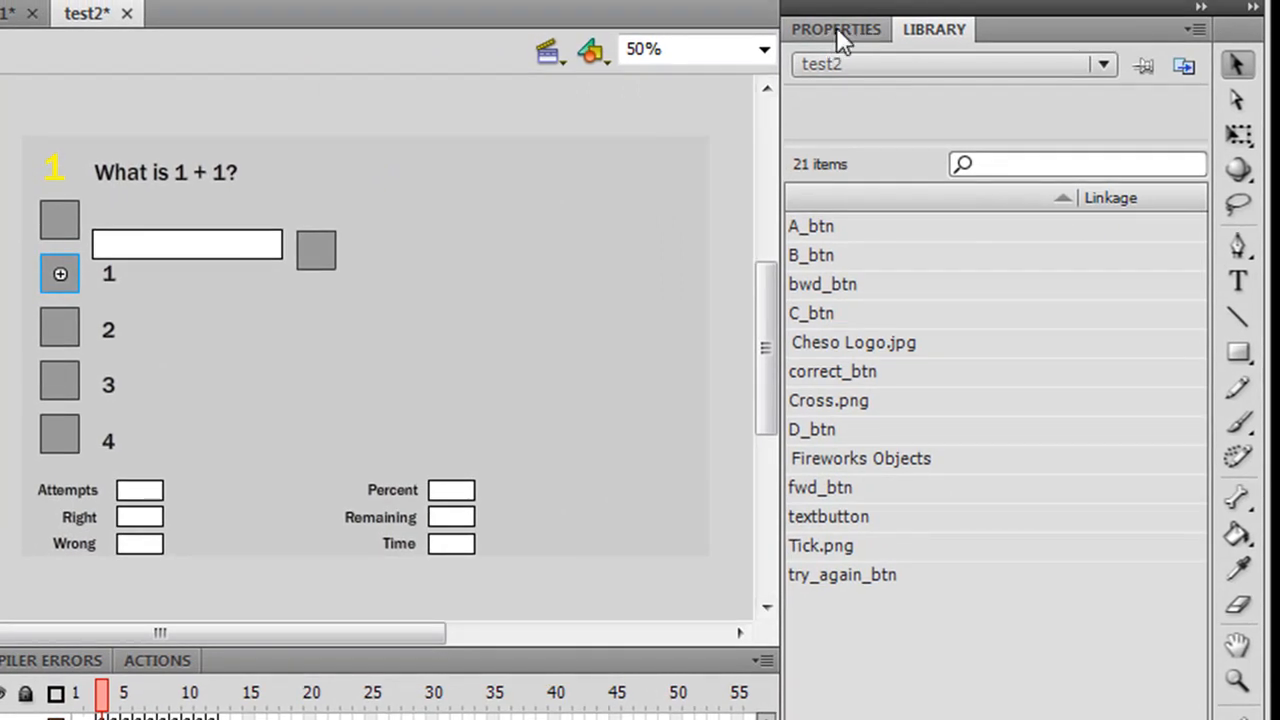
{"action": "left_click", "coordinate": [836, 27]}
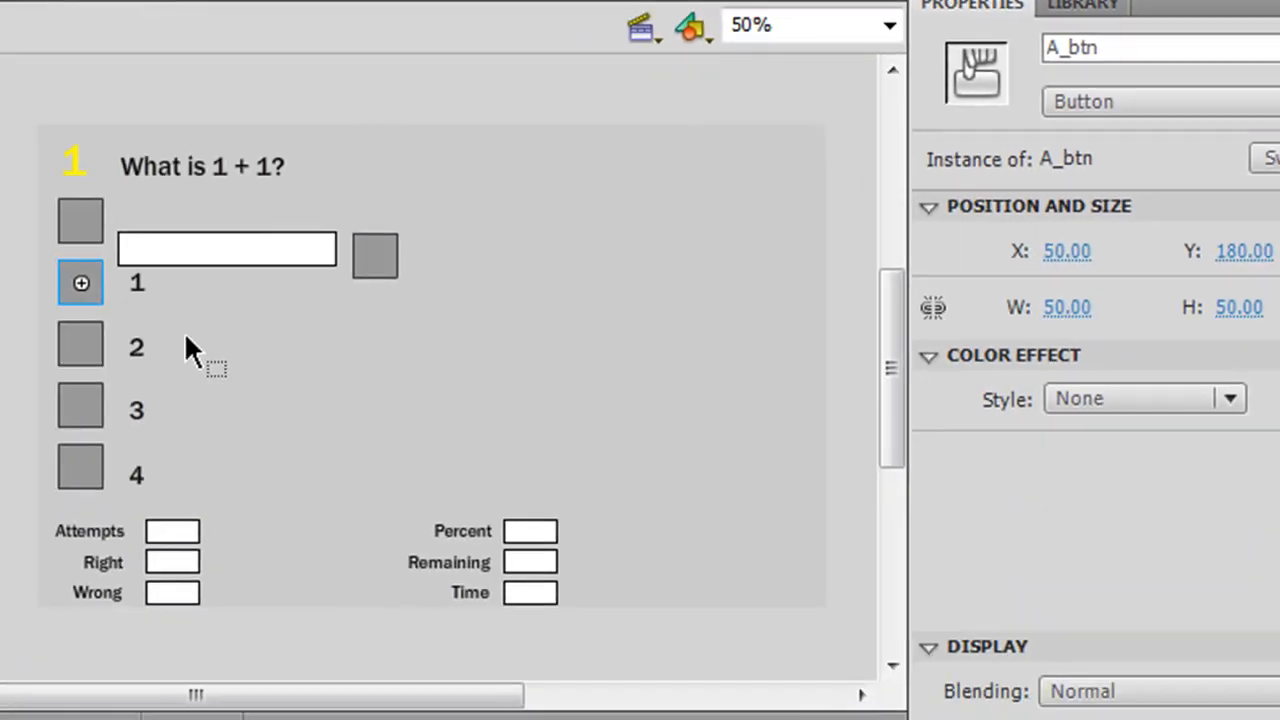
{"action": "left_click", "coordinate": [80, 343]}
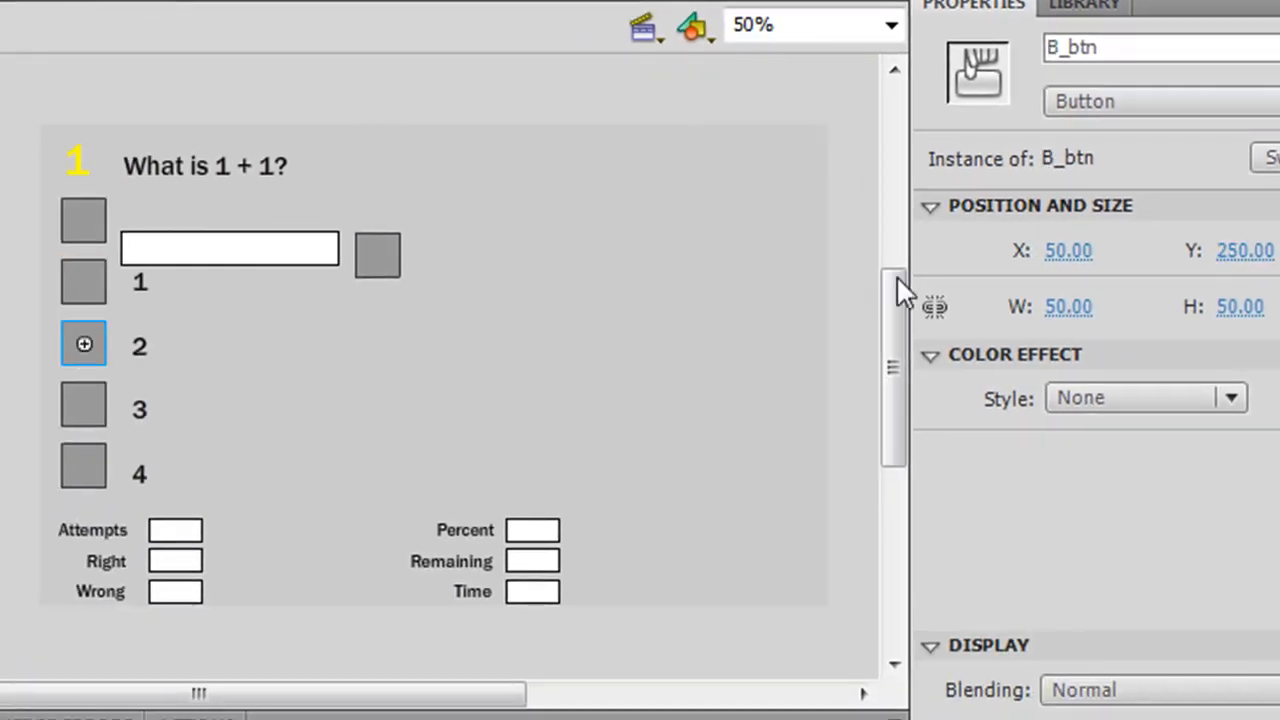
{"action": "left_click", "coordinate": [84, 405]}
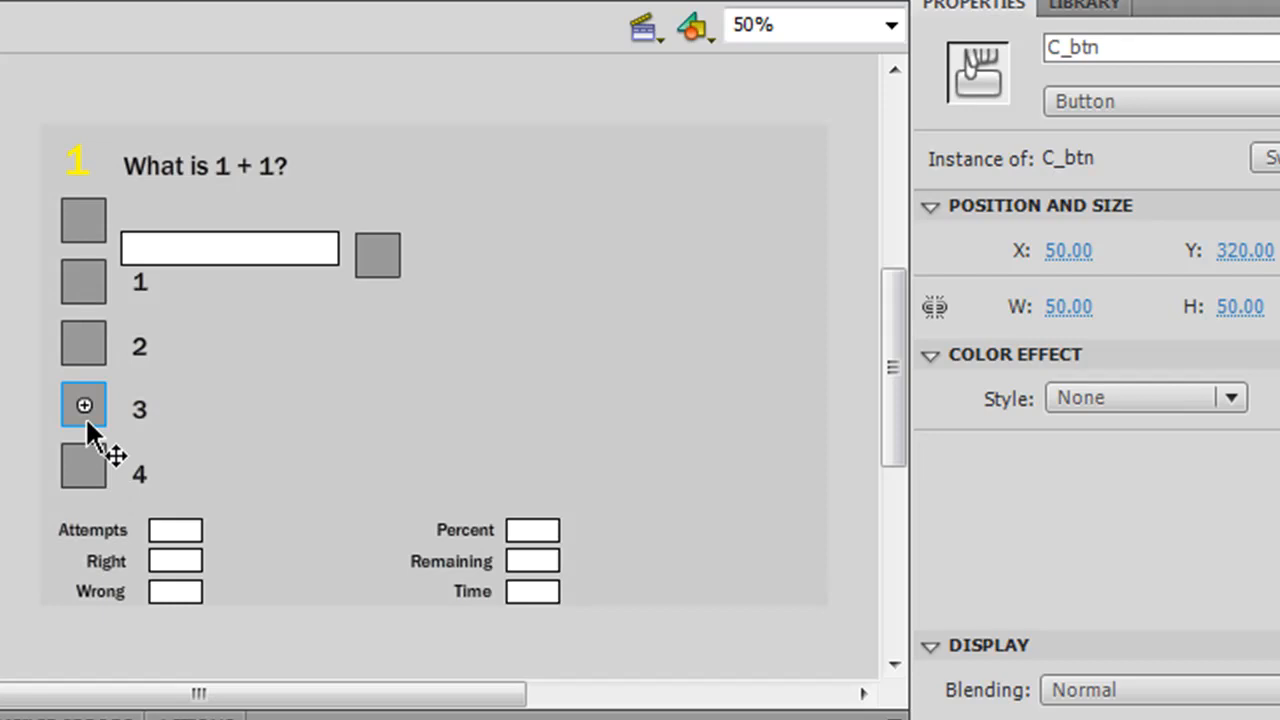
{"action": "left_click", "coordinate": [68, 285]}
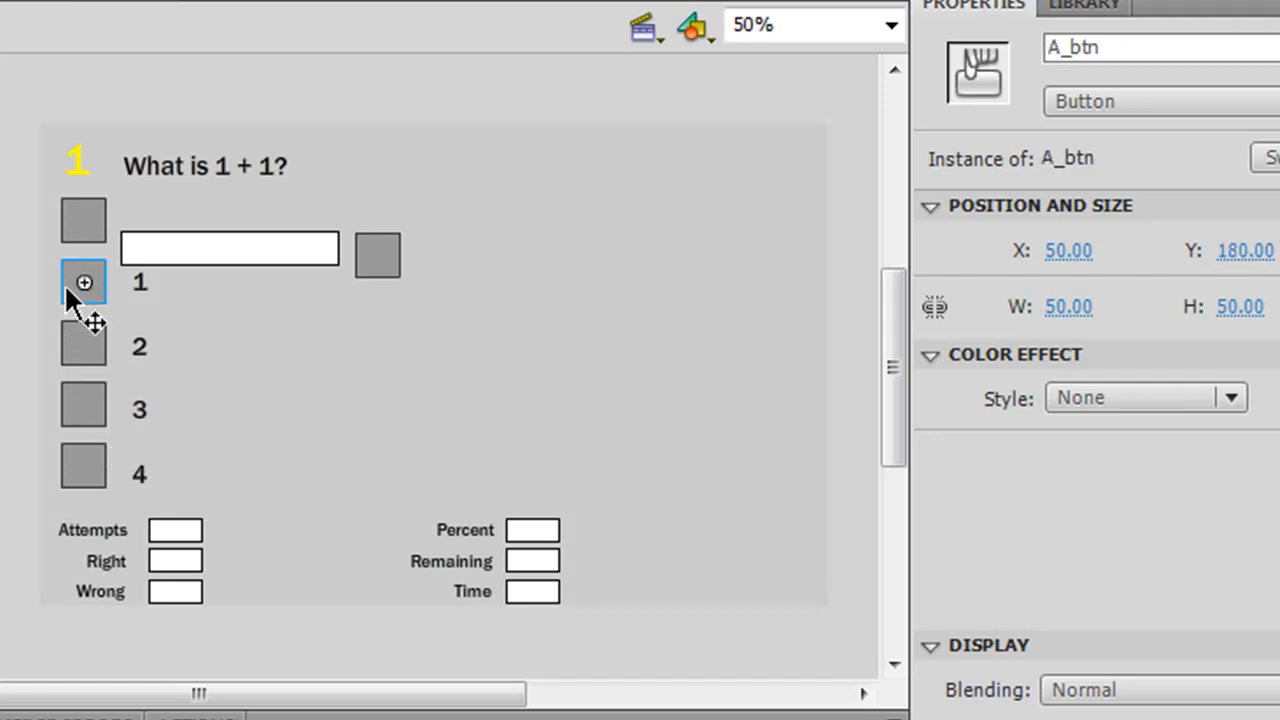
{"action": "left_click", "coordinate": [237, 371]}
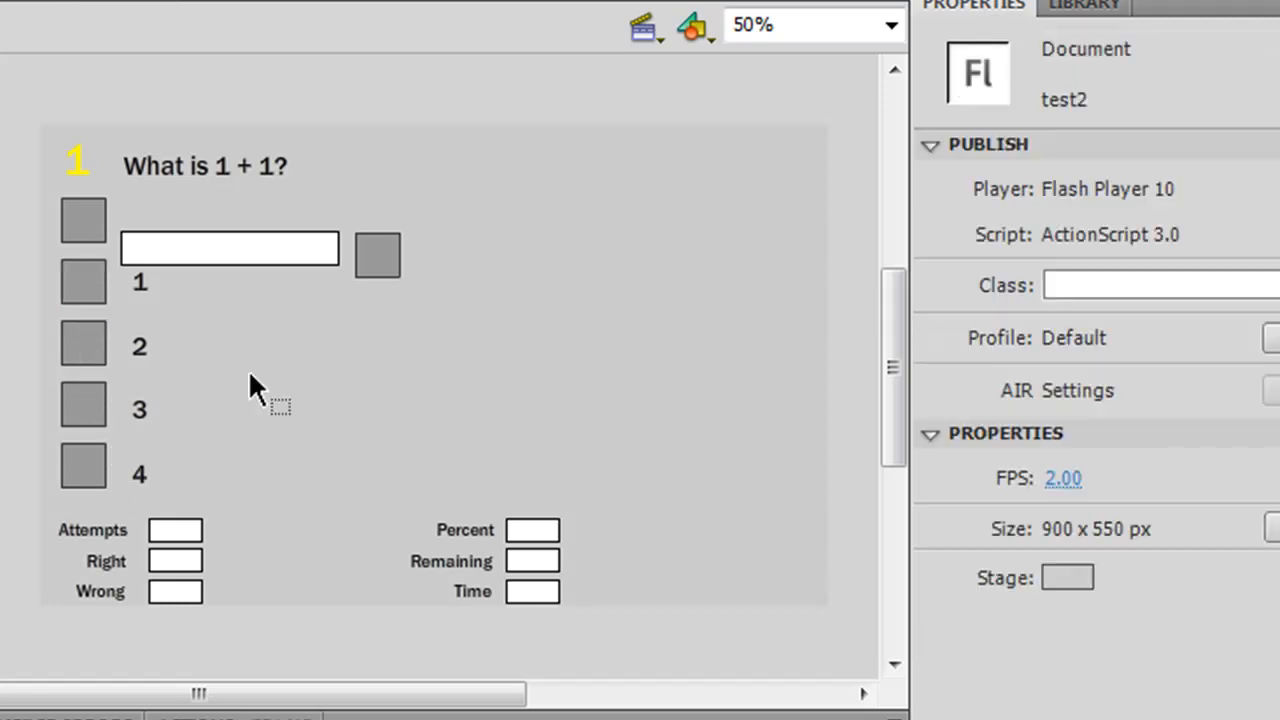
{"action": "left_click", "coordinate": [75, 340]}
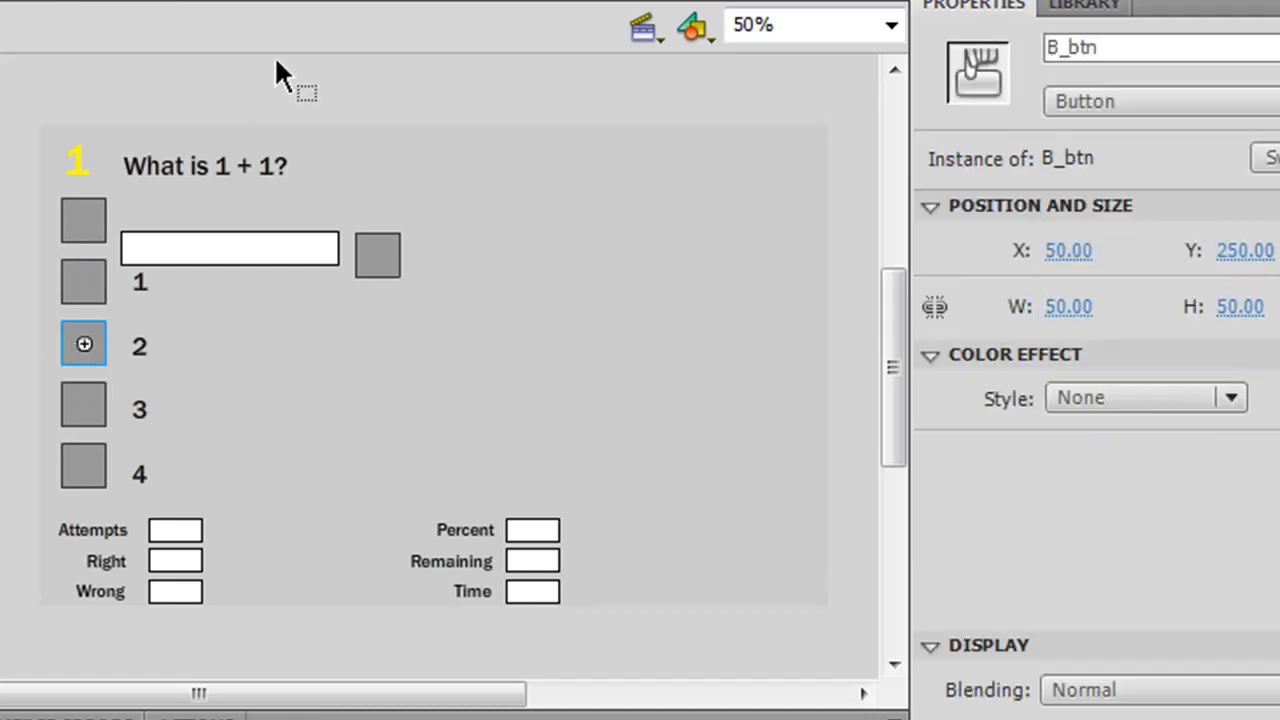
{"action": "left_click", "coordinate": [86, 230]}
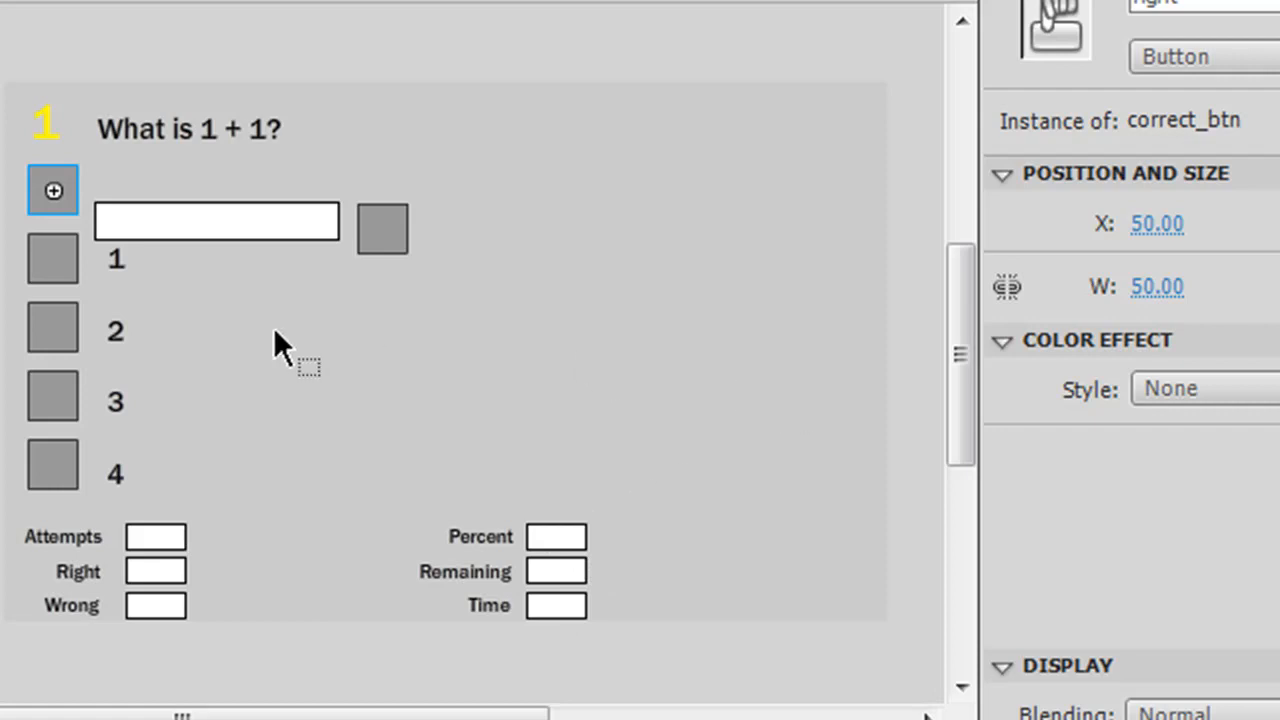
Step: Check the position of the B button beside answer 2 and move it off the stage, just above its upper edge
{"action": "left_click", "coordinate": [44, 330]}
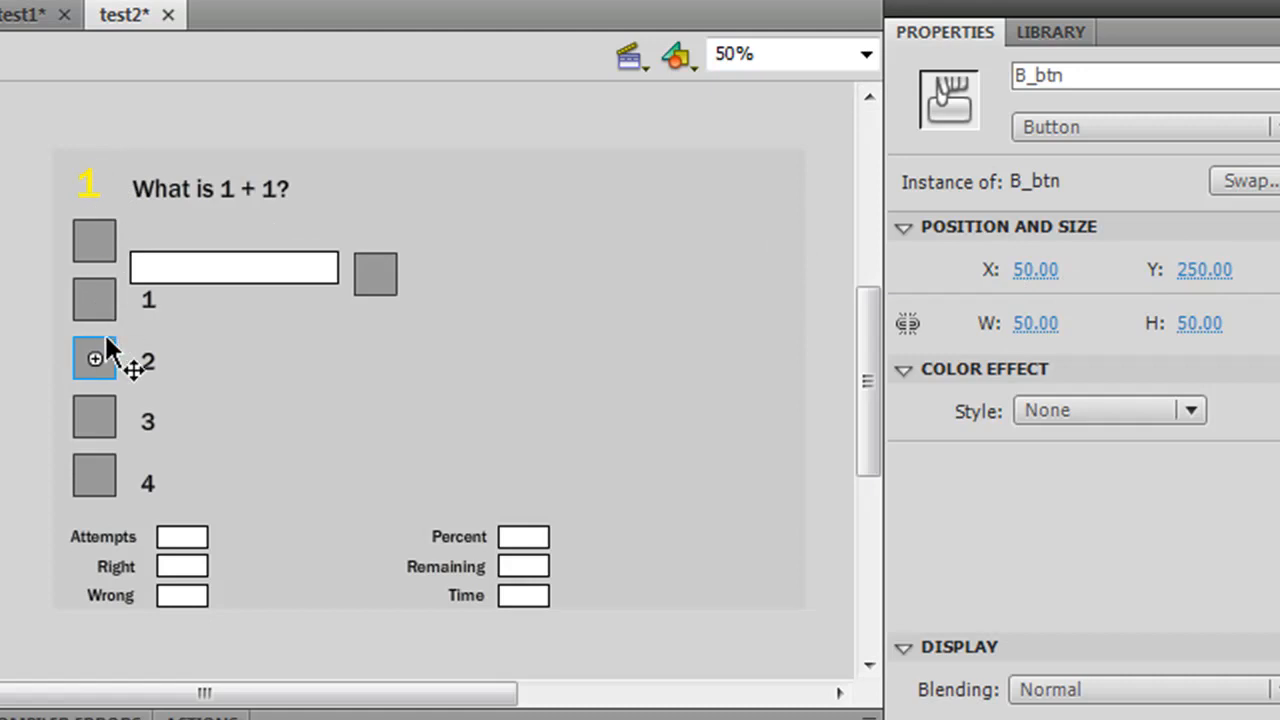
{"action": "left_click", "coordinate": [1035, 270]}
{"action": "left_click", "coordinate": [1200, 270]}
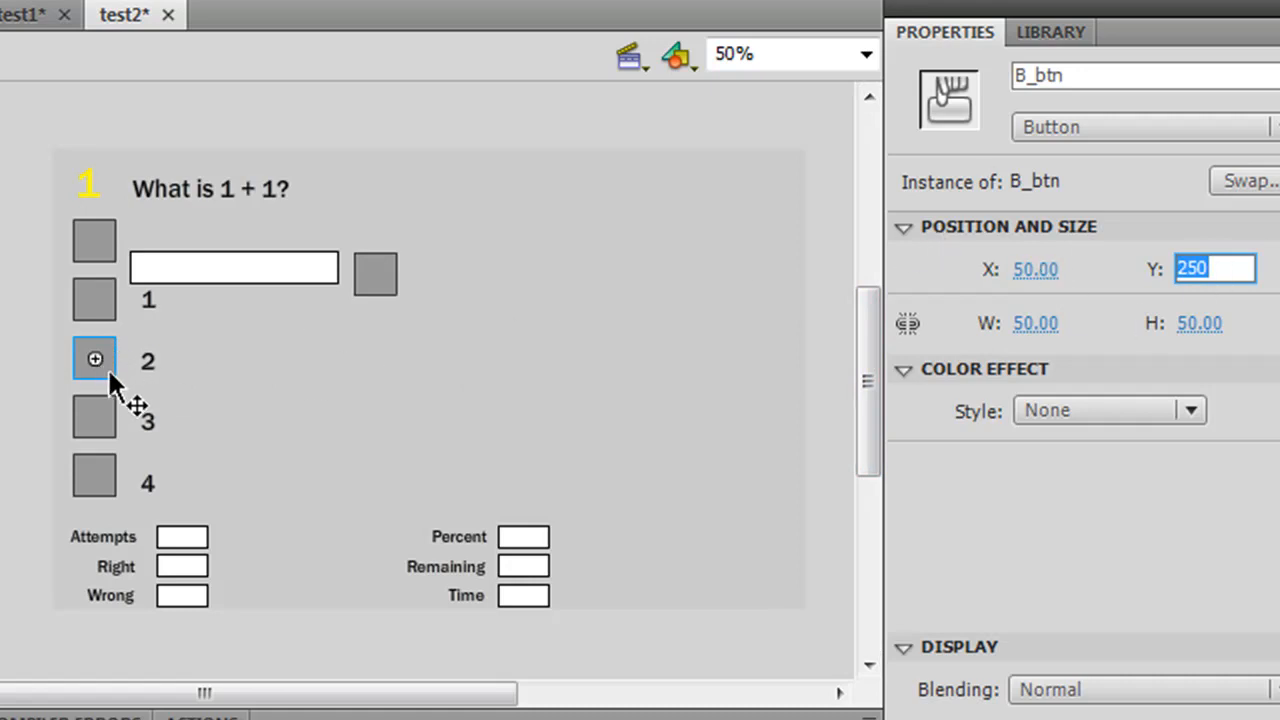
{"action": "left_click_drag", "start_coordinate": [100, 372], "coordinate": [141, 90]}
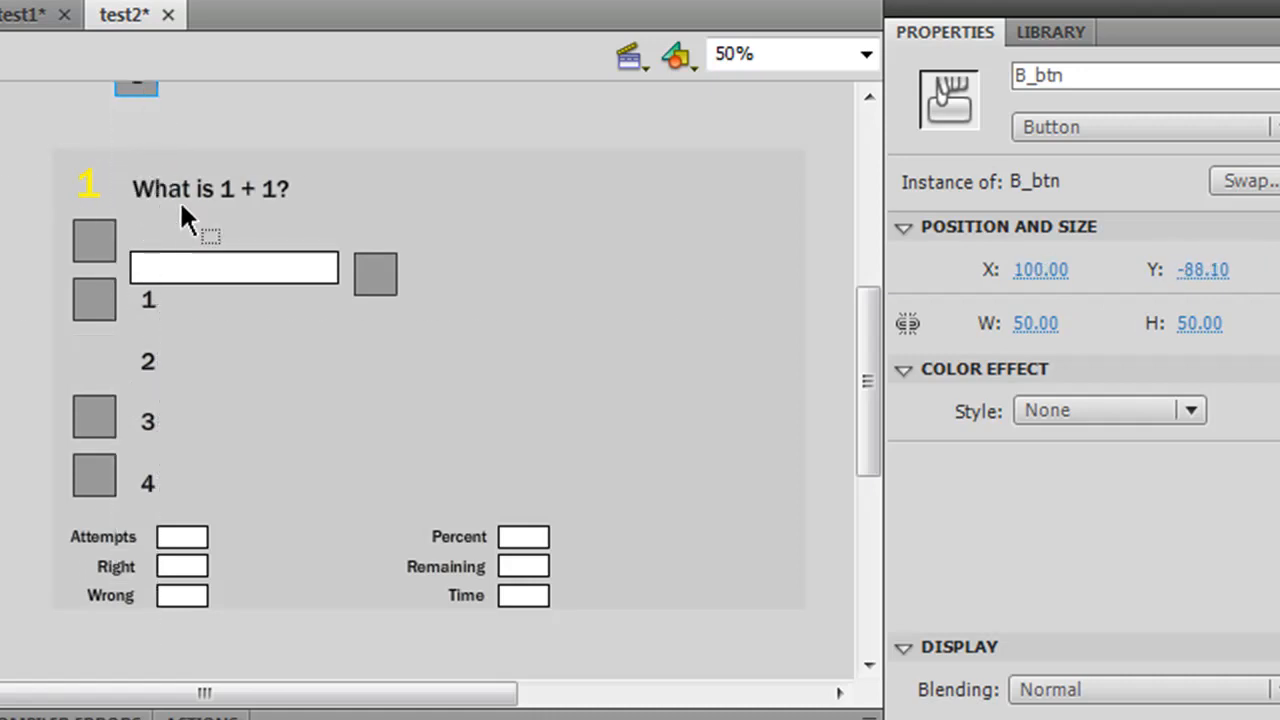
Step: Set the Y position of the correct-answer button (instance "right") to 250 so it sits beside answer 2, and deselect it
{"action": "left_click", "coordinate": [97, 243]}
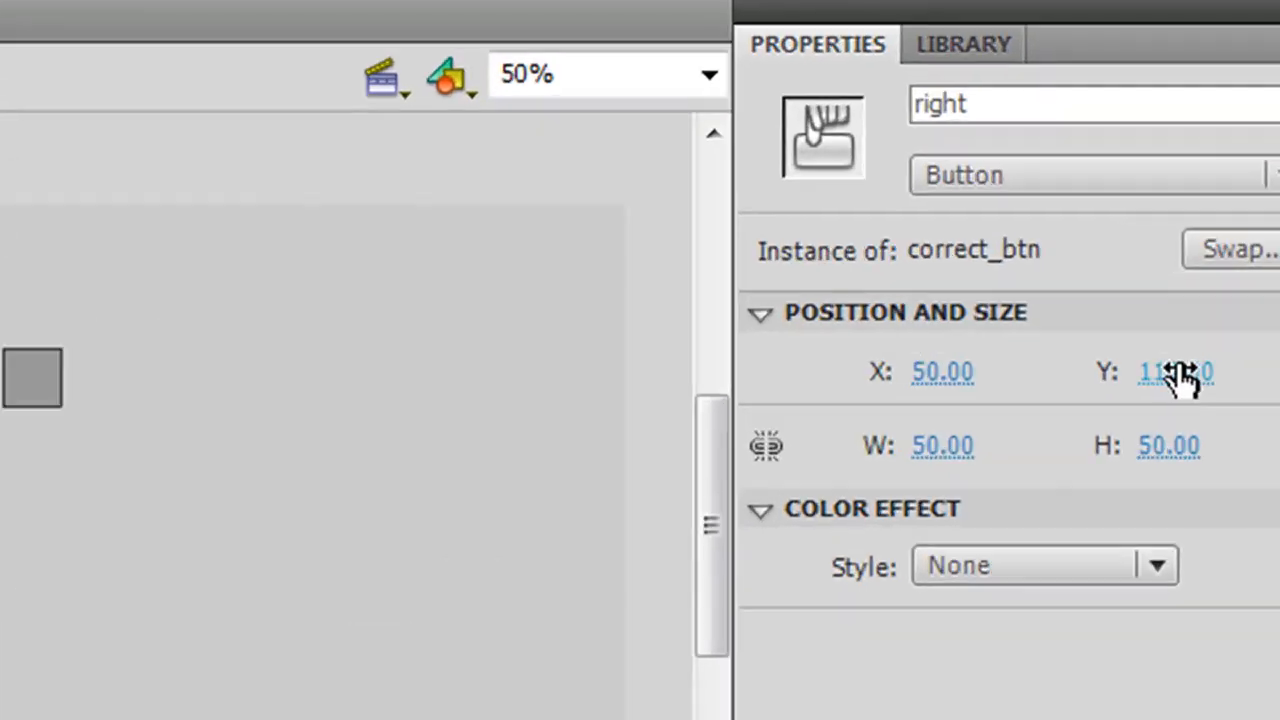
{"action": "left_click", "coordinate": [1180, 375]}
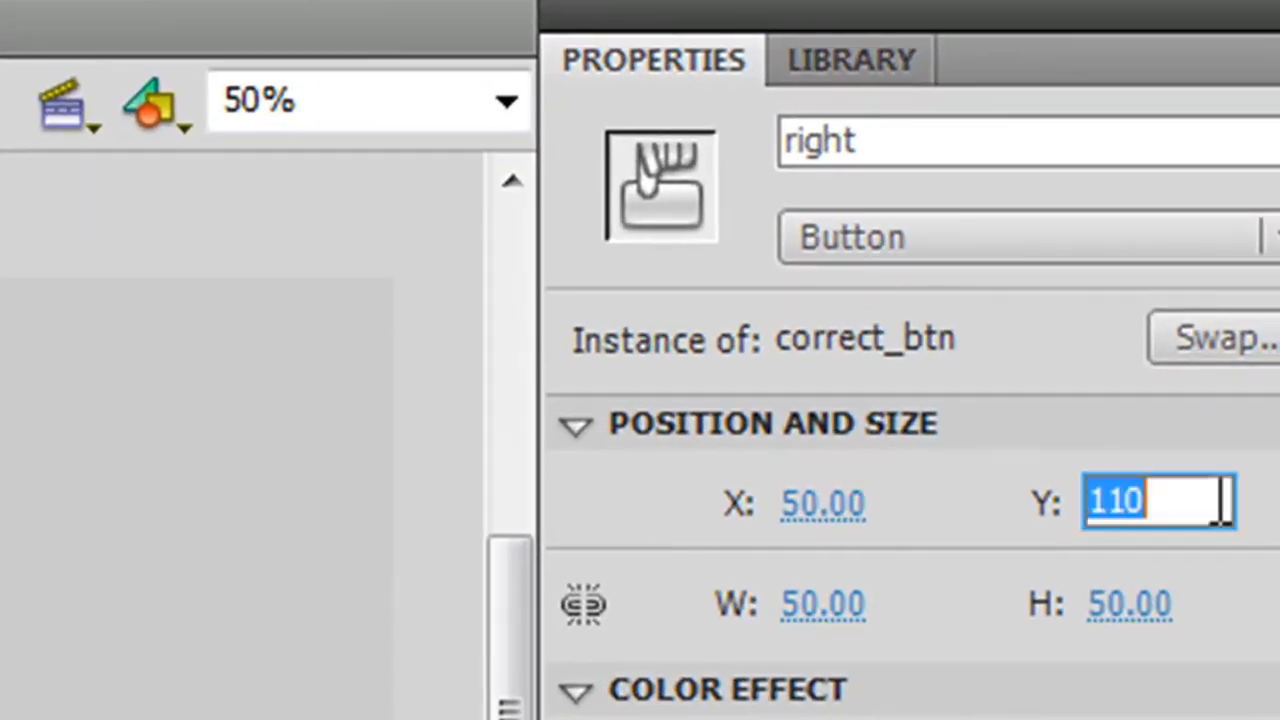
{"action": "type", "text": "250"}
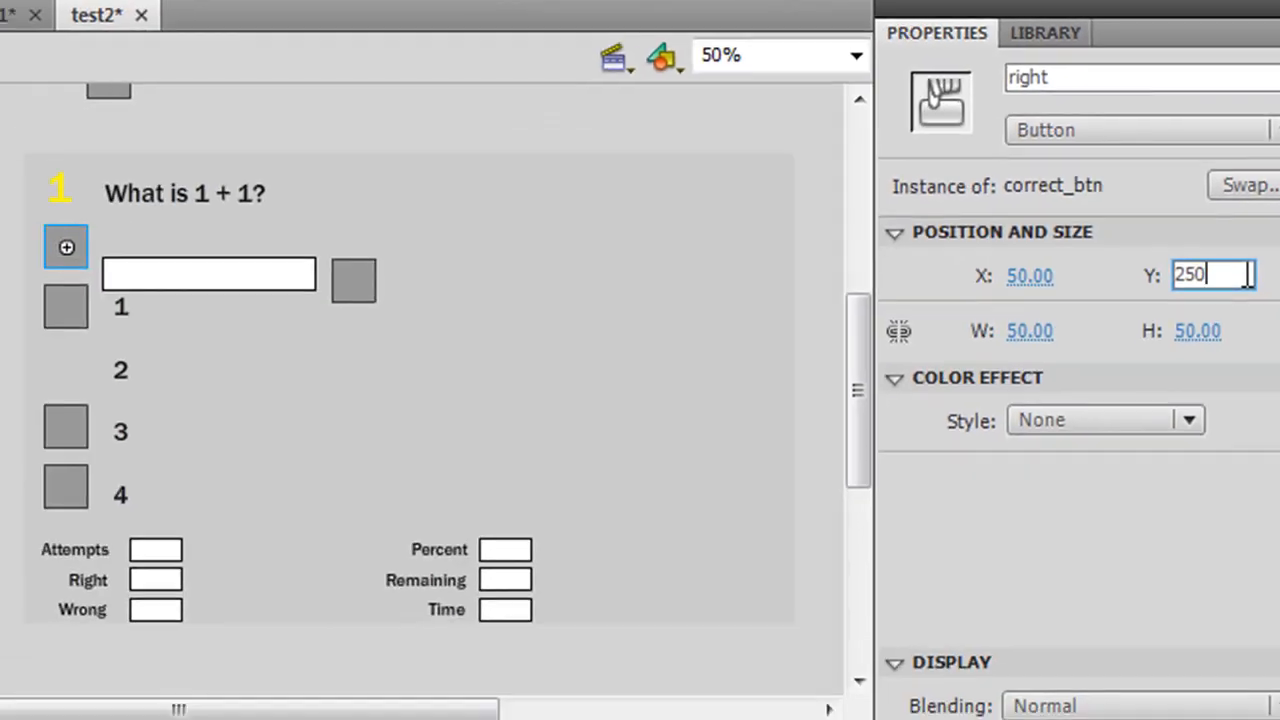
{"action": "key", "text": "Return"}
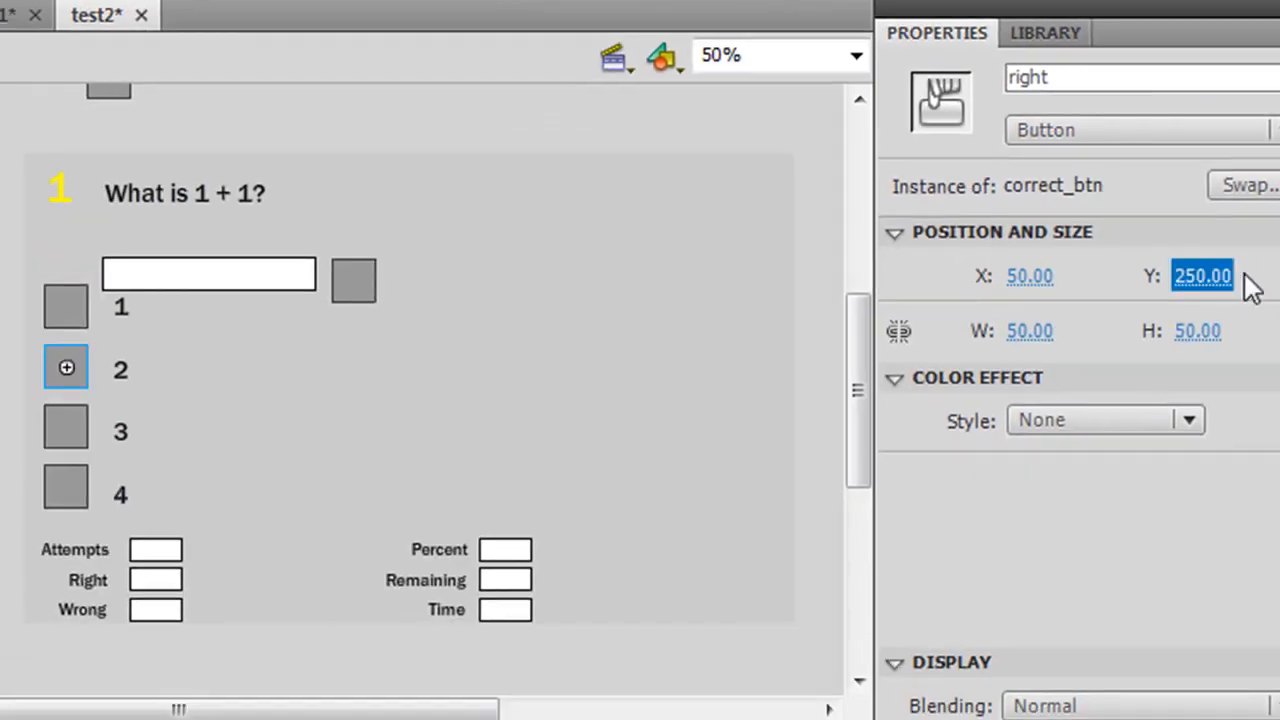
{"action": "left_click_drag", "start_coordinate": [70, 365], "coordinate": [112, 365]}
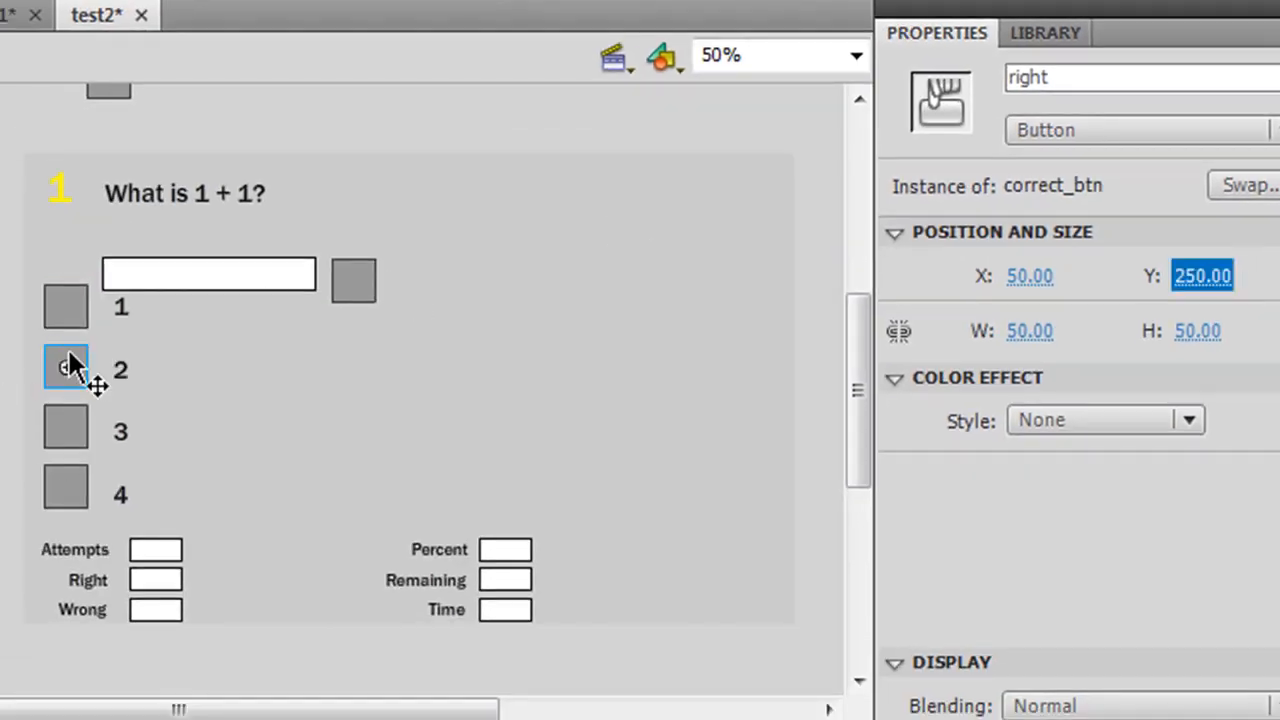
{"action": "left_click", "coordinate": [224, 356]}
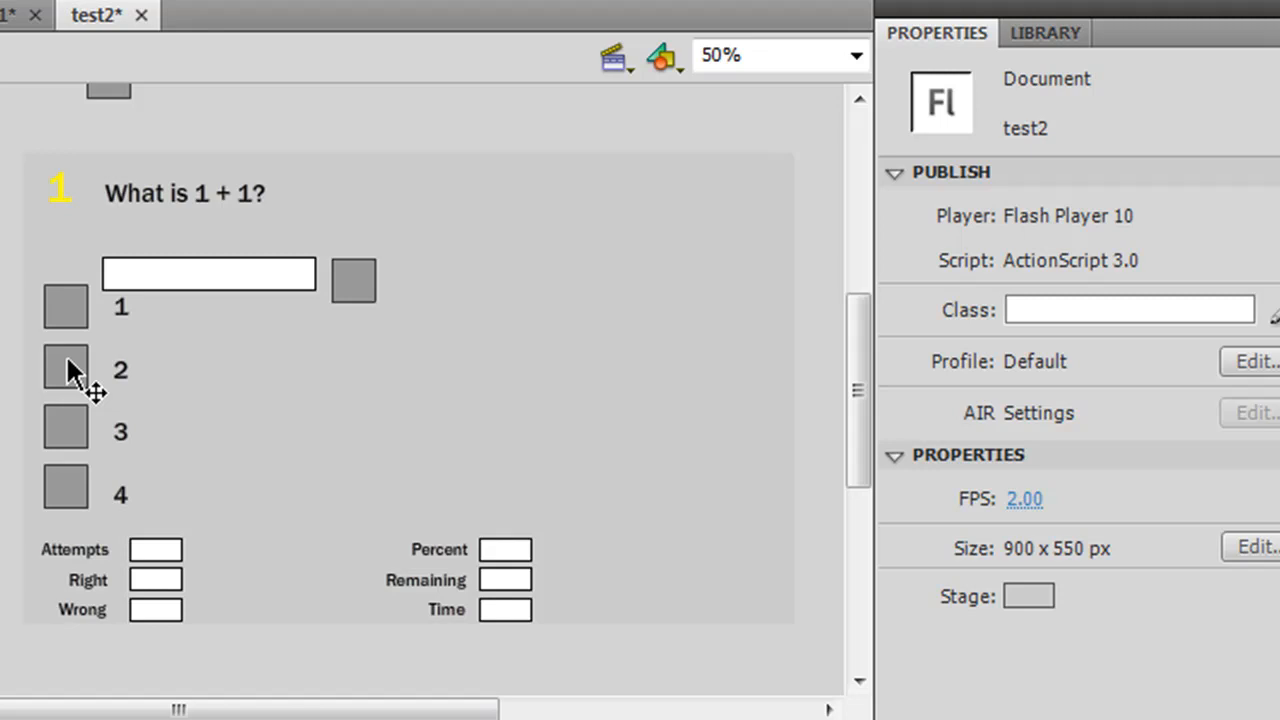
{"action": "left_click_drag", "start_coordinate": [68, 370], "coordinate": [287, 362]}
{"action": "left_click_drag", "start_coordinate": [427, 415], "coordinate": [335, 290]}
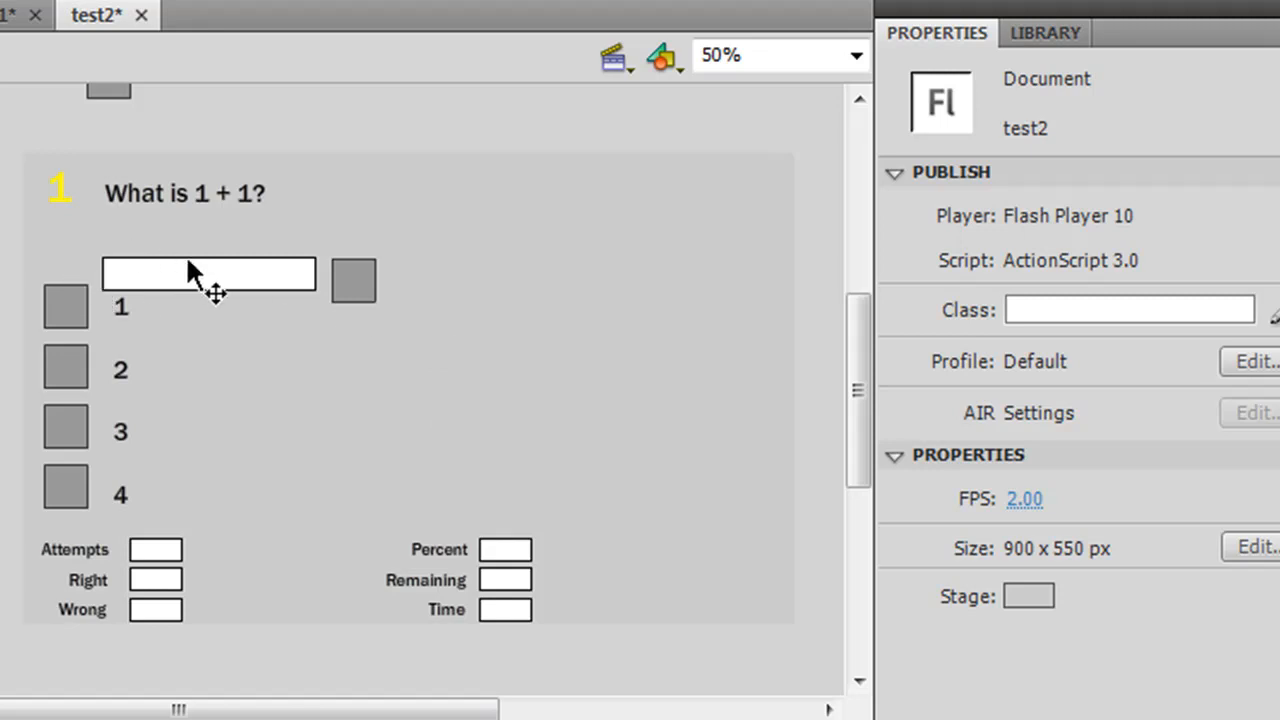
Step: Move question 1's text-answer input box and the text button beside it off the stage, above its upper edge
{"action": "left_click", "coordinate": [237, 283]}
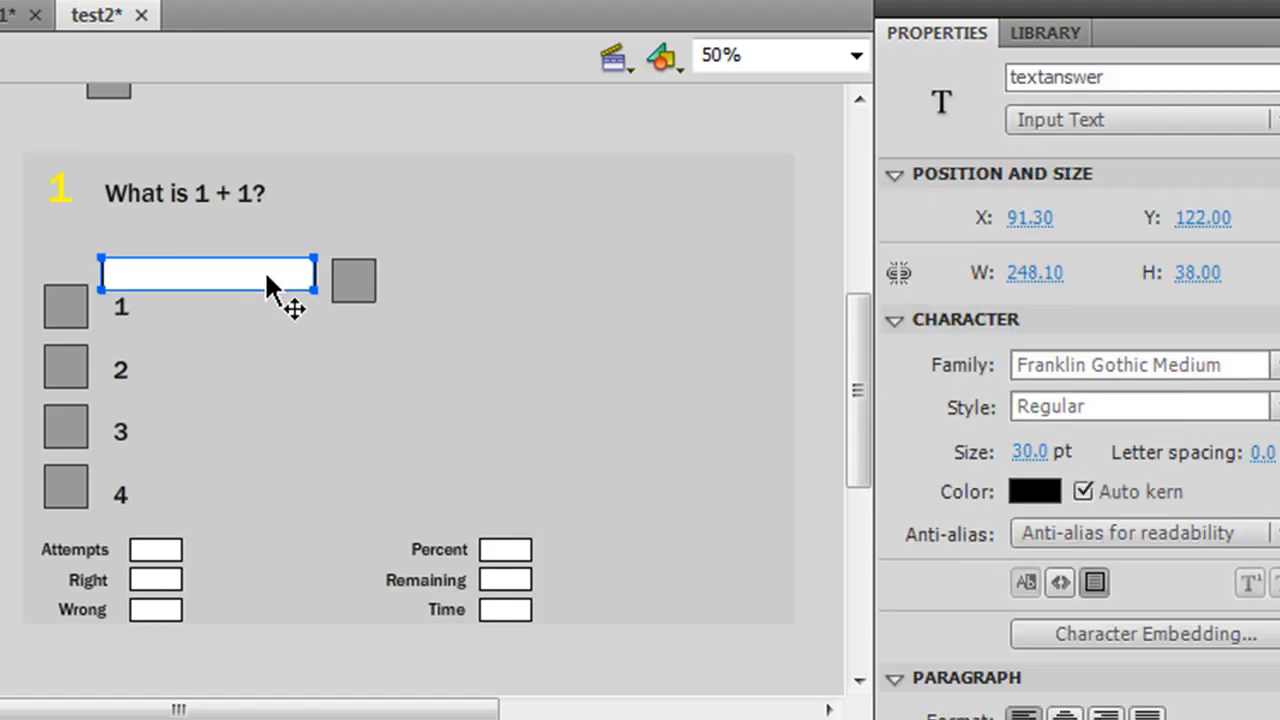
{"action": "left_click_drag", "start_coordinate": [266, 276], "coordinate": [300, 252]}
{"action": "left_click_drag", "start_coordinate": [359, 477], "coordinate": [427, 215]}
{"action": "scroll", "coordinate": [483, 423], "scroll_direction": "down", "scroll_amount": 3}
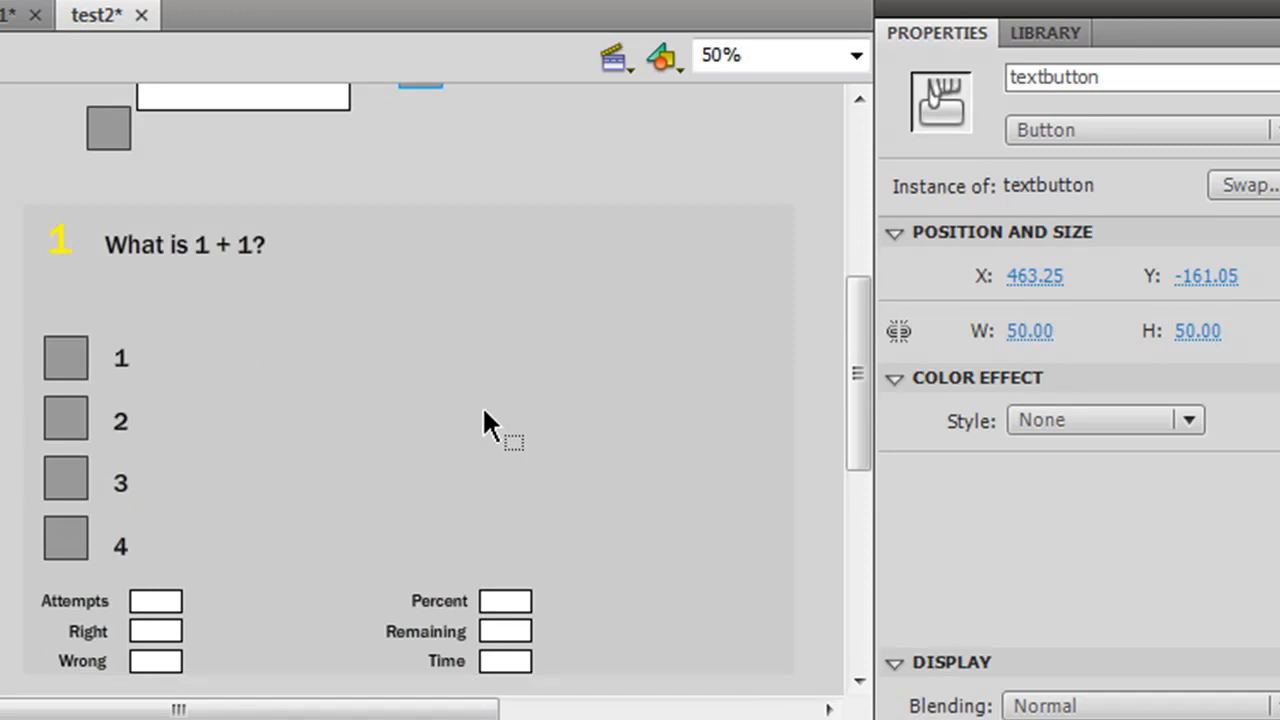
Step: Test the movie: enter a first name, start the quiz, answer question 1 with 1 and then 2, and close the preview
{"action": "key", "text": "ctrl+Return"}
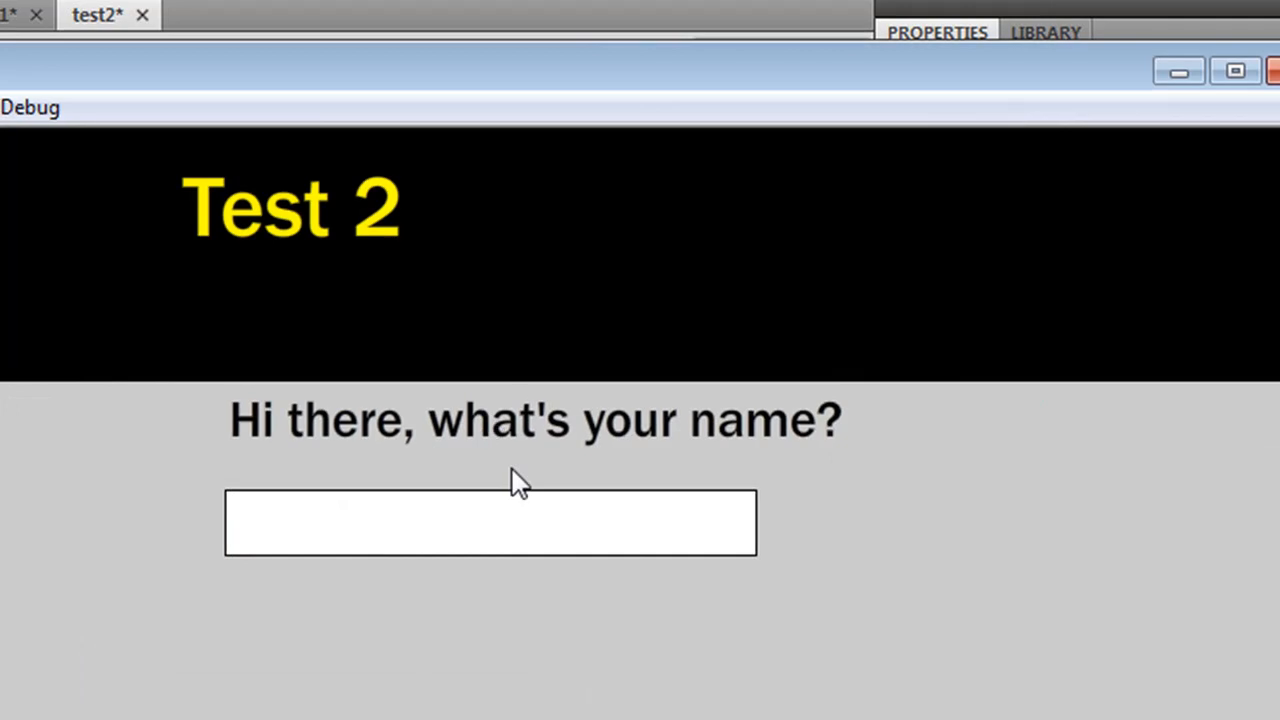
{"action": "left_click", "coordinate": [543, 521]}
{"action": "type", "text": "D"}
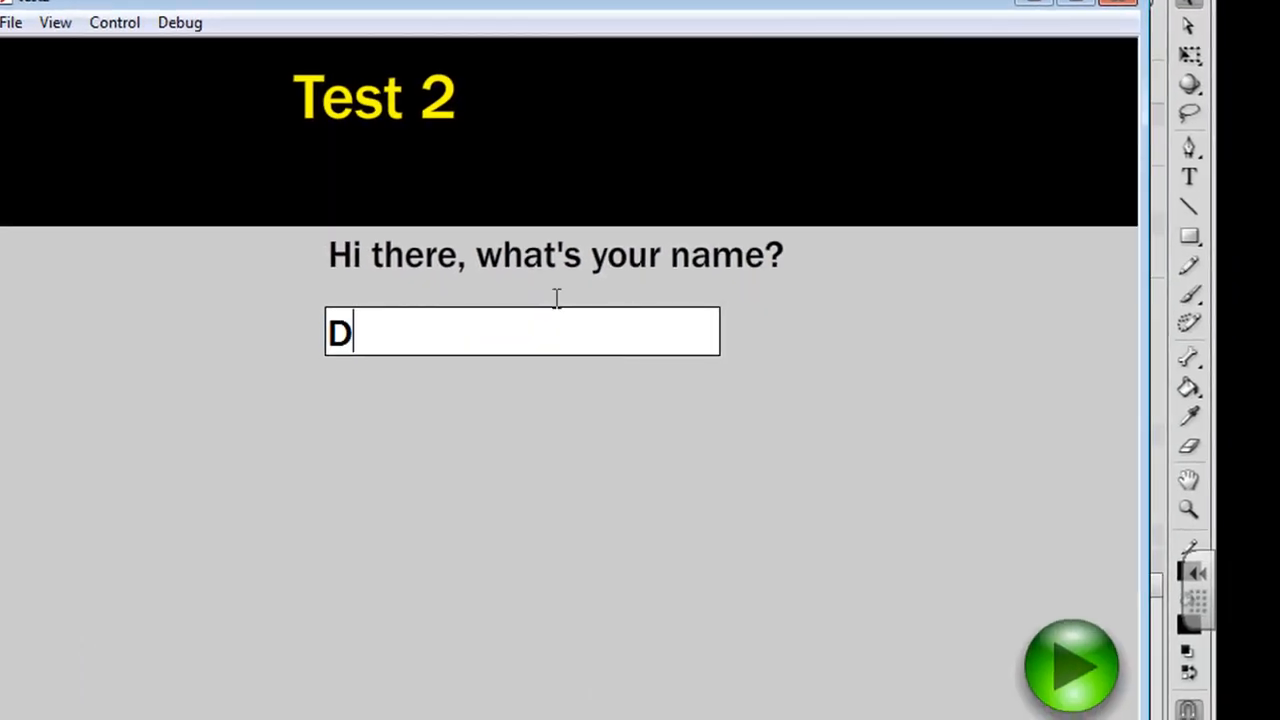
{"action": "type", "text": "ave"}
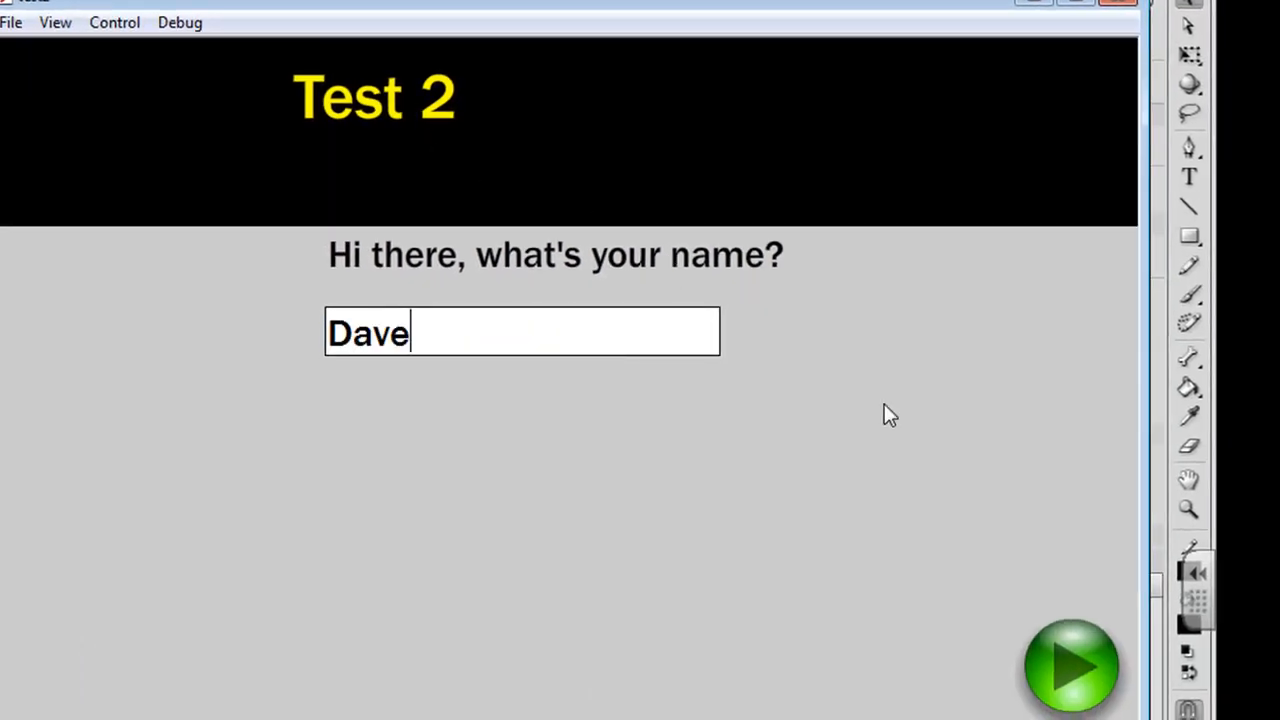
{"action": "left_click", "coordinate": [1078, 677]}
{"action": "left_click", "coordinate": [1080, 677]}
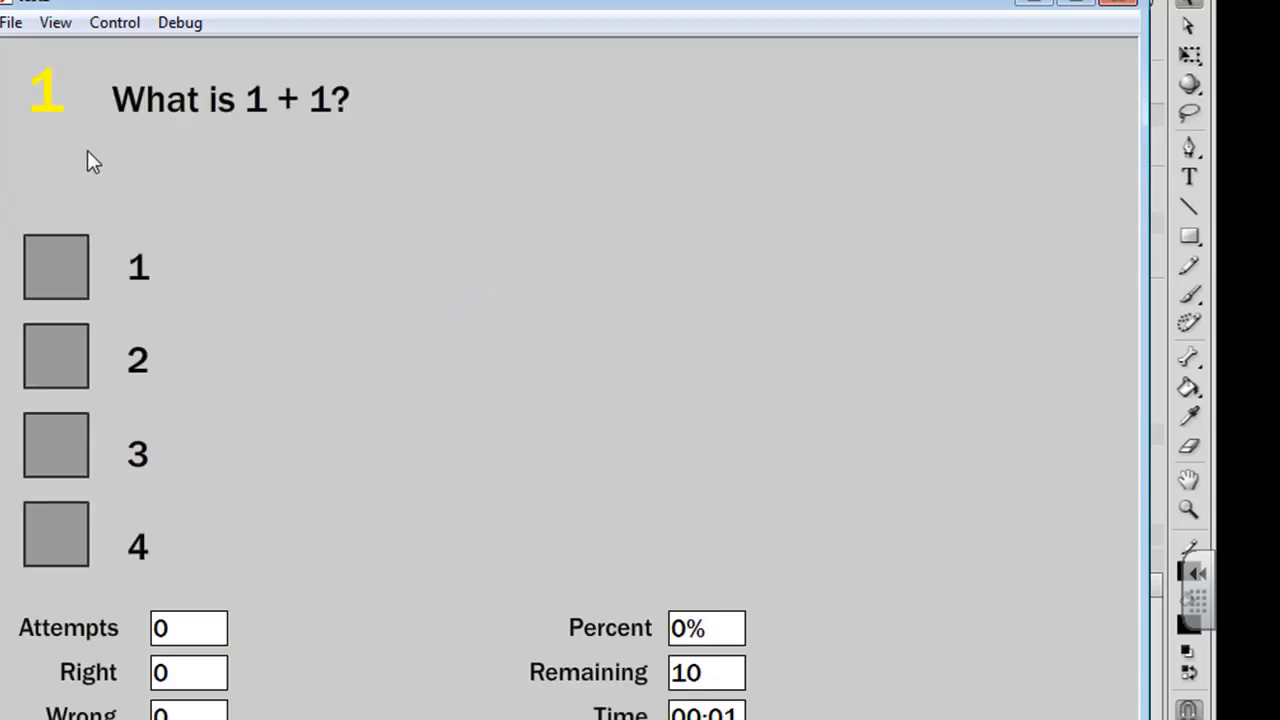
{"action": "left_click", "coordinate": [52, 258]}
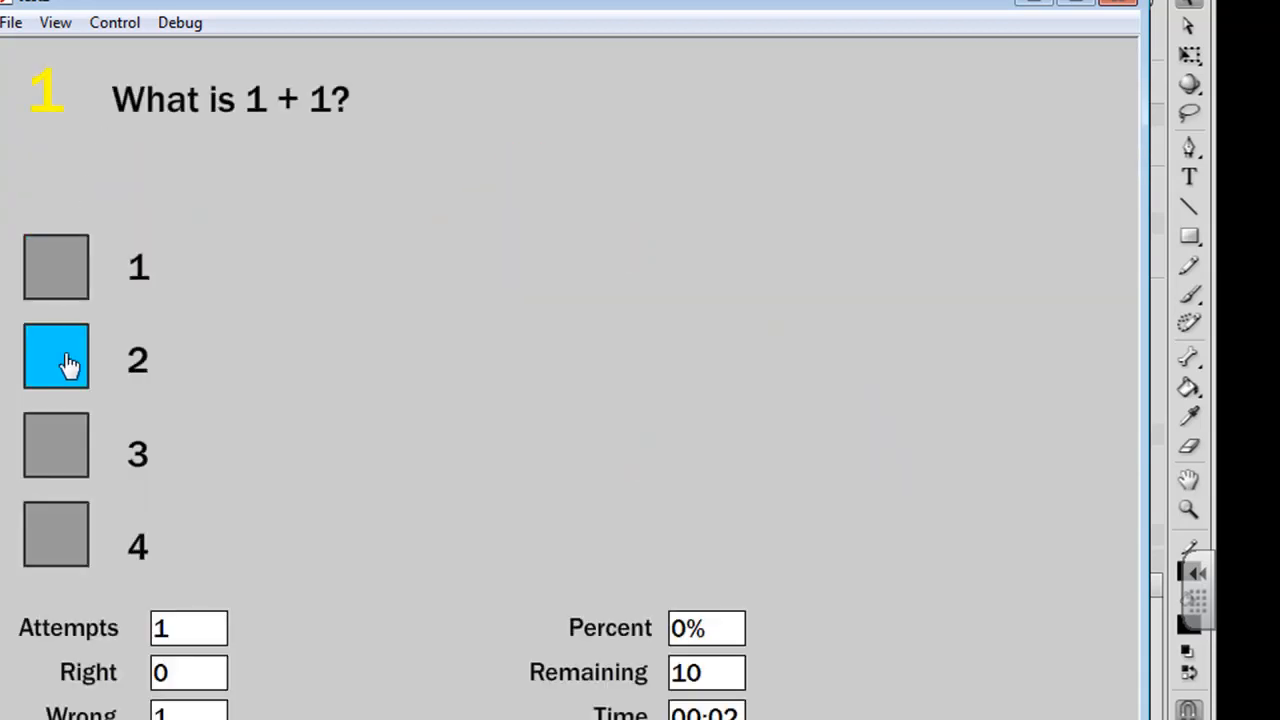
{"action": "left_click", "coordinate": [69, 363]}
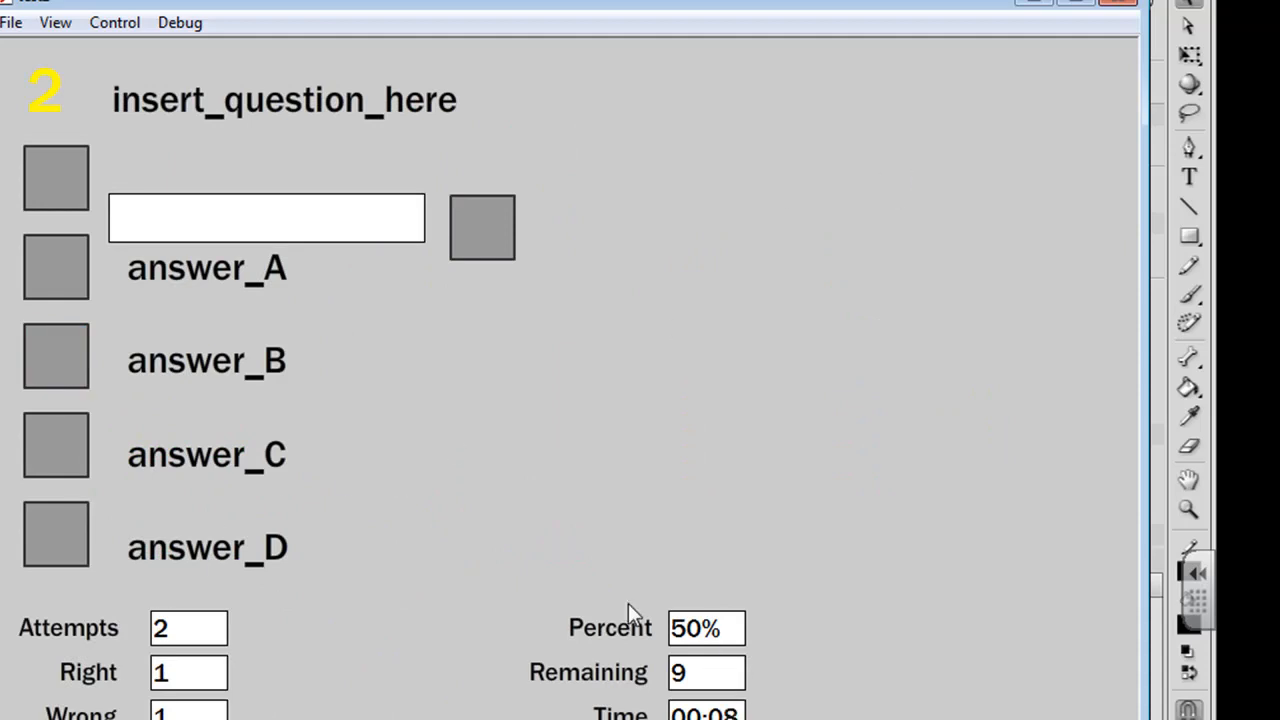
{"action": "left_click", "coordinate": [1124, 5]}
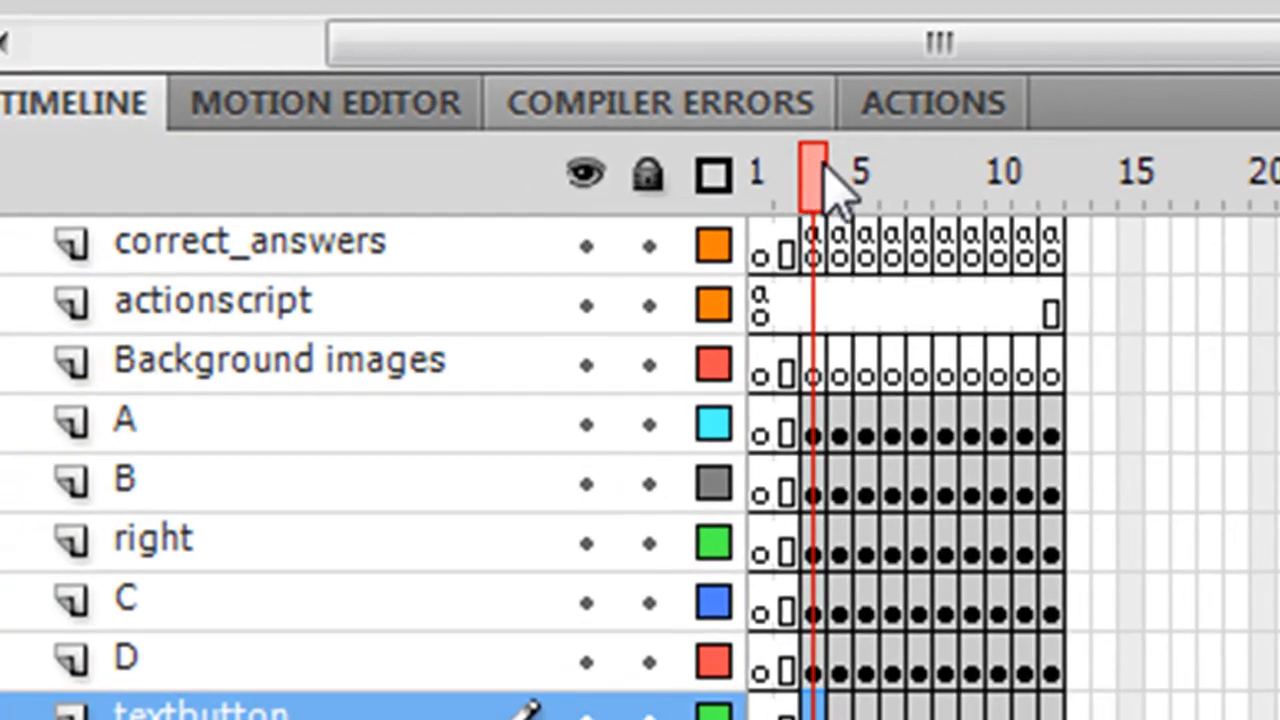
Step: On frame 4, enter "What is 2 + 2?" as question 2 and replace its four answer placeholders with 2, 3, 4 and 5
{"action": "left_click_drag", "start_coordinate": [826, 165], "coordinate": [834, 170]}
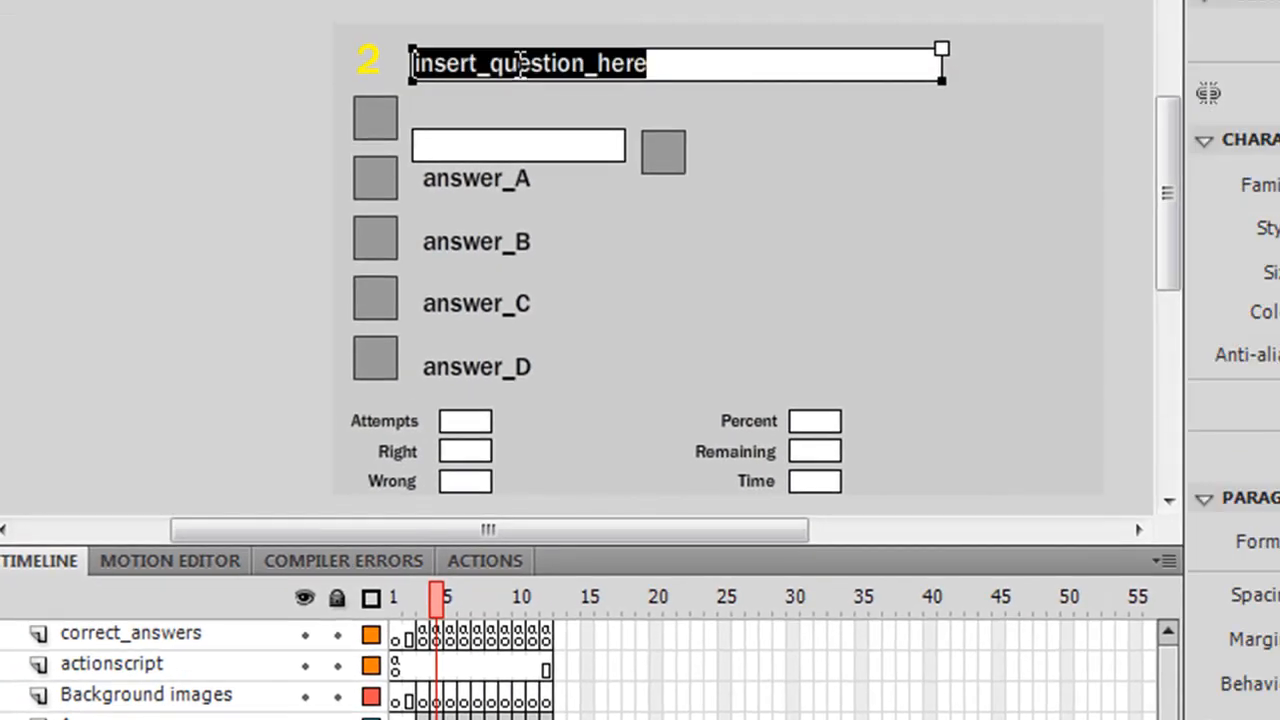
{"action": "type", "text": "What is 2 + 2?"}
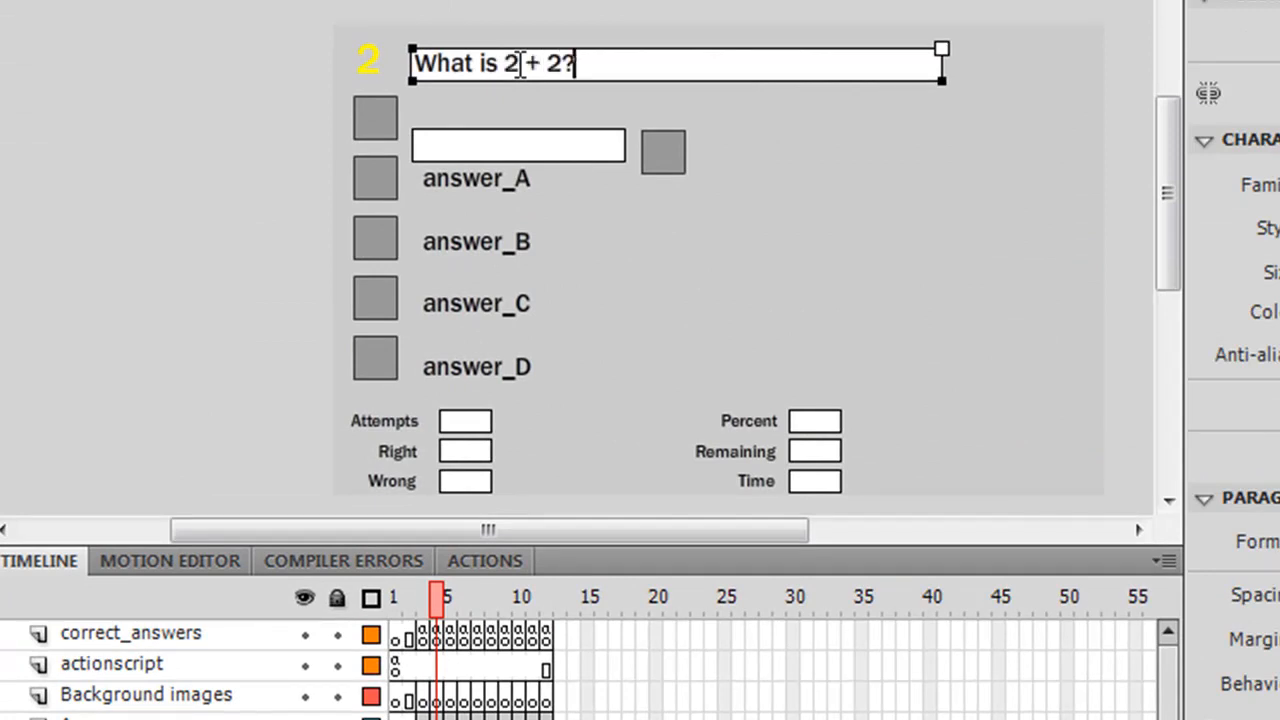
{"action": "double_click", "coordinate": [497, 177]}
{"action": "type", "text": "2"}
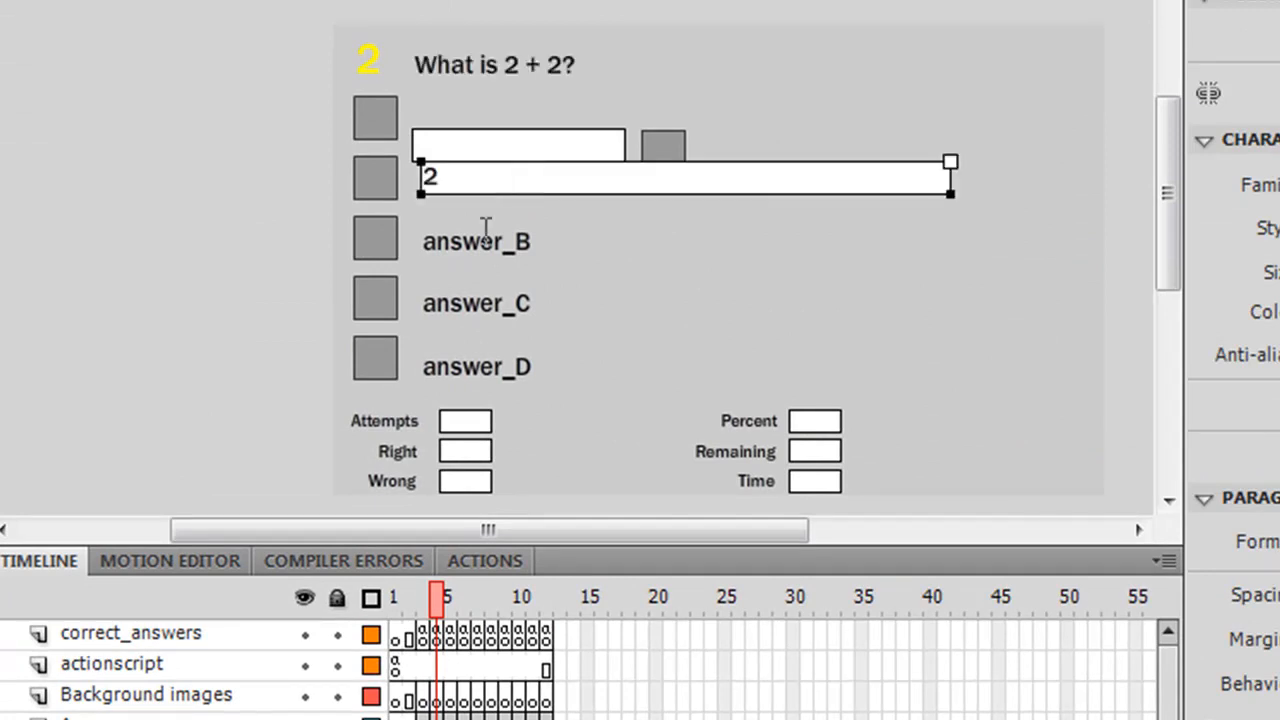
{"action": "double_click", "coordinate": [486, 240]}
{"action": "type", "text": "3"}
{"action": "double_click", "coordinate": [496, 303]}
{"action": "type", "text": "4"}
{"action": "double_click", "coordinate": [498, 366]}
{"action": "type", "text": "5"}
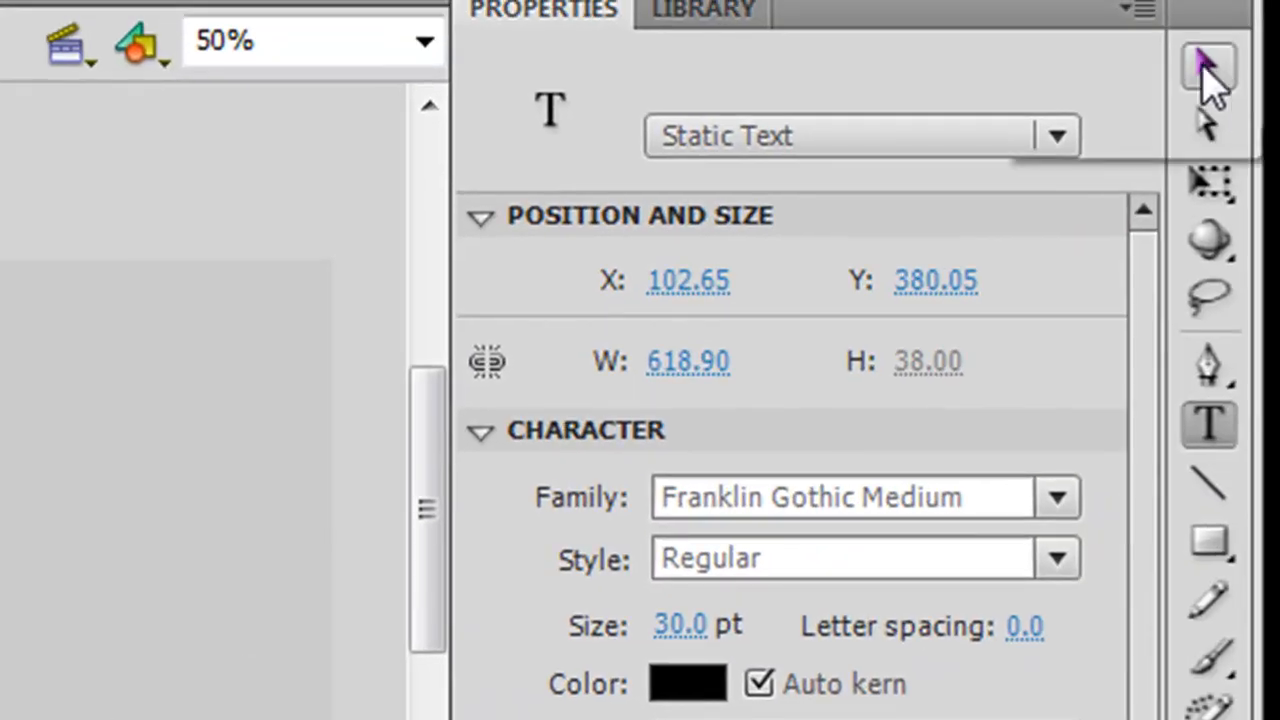
Step: Move question 2's C button above the stage and set the correct-answer button's Y position to 320, beside answer 4
{"action": "left_click", "coordinate": [1208, 72]}
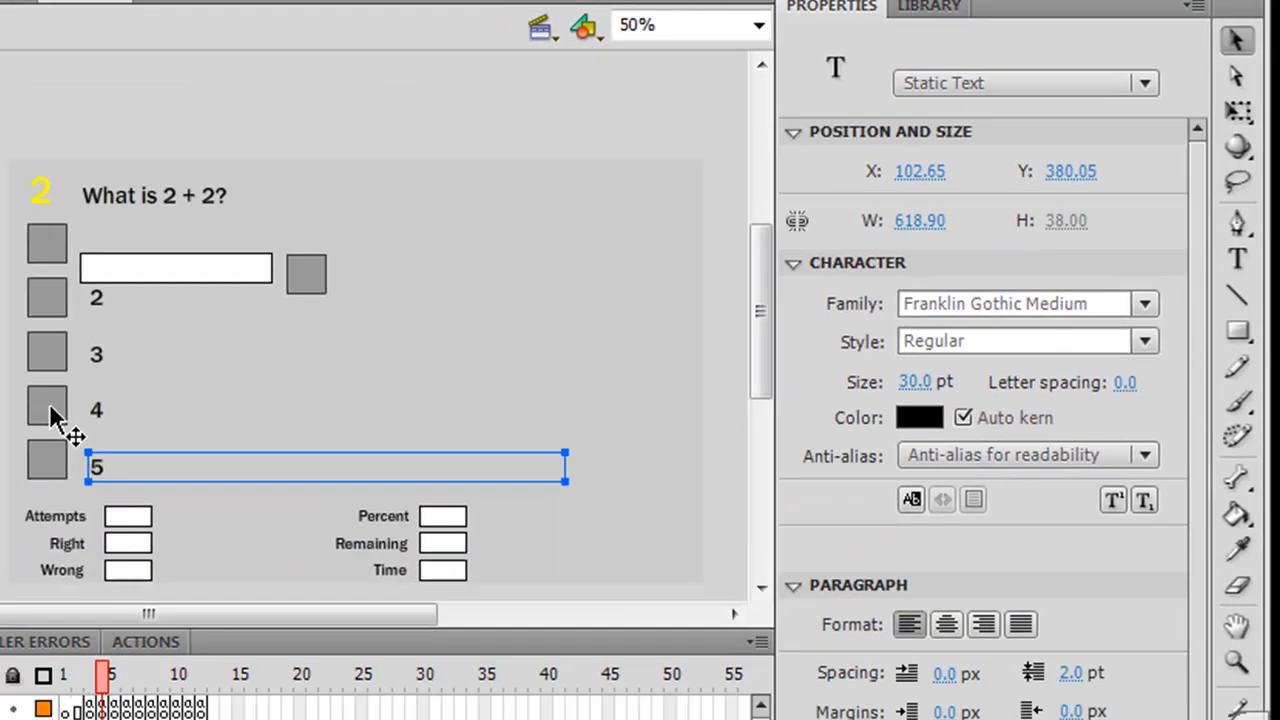
{"action": "left_click", "coordinate": [96, 391]}
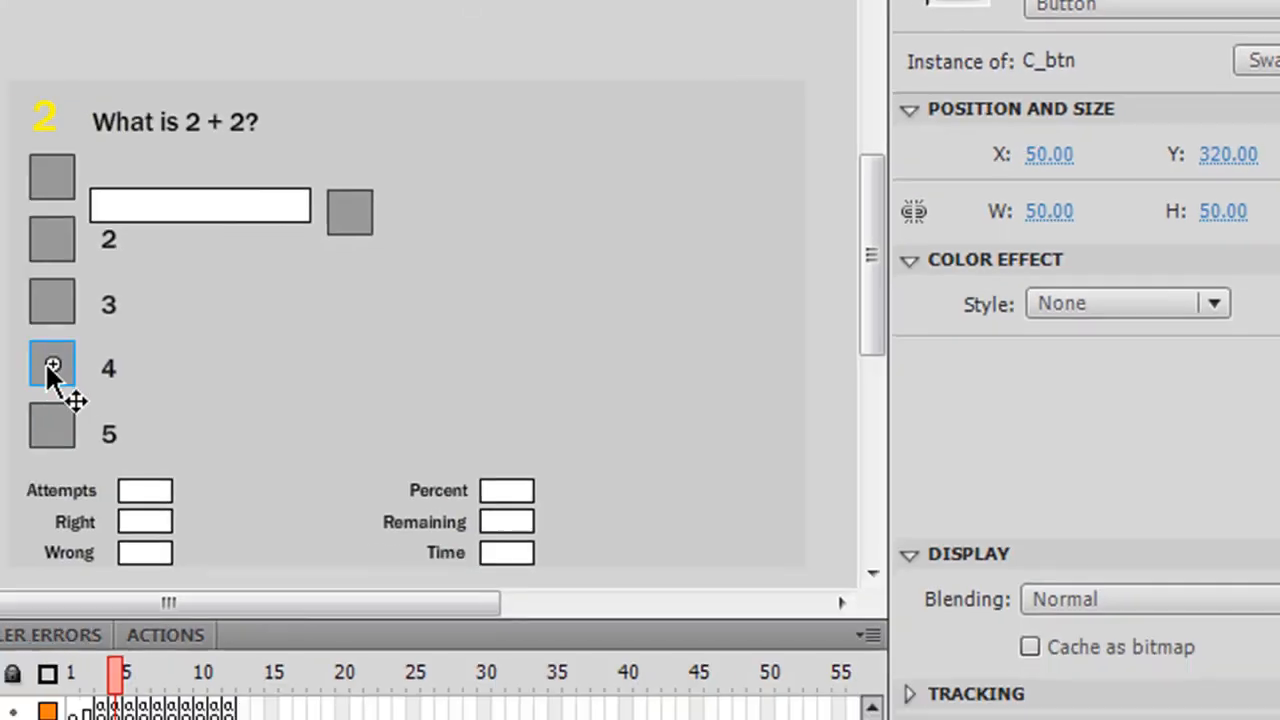
{"action": "left_click_drag", "start_coordinate": [47, 366], "coordinate": [95, 10]}
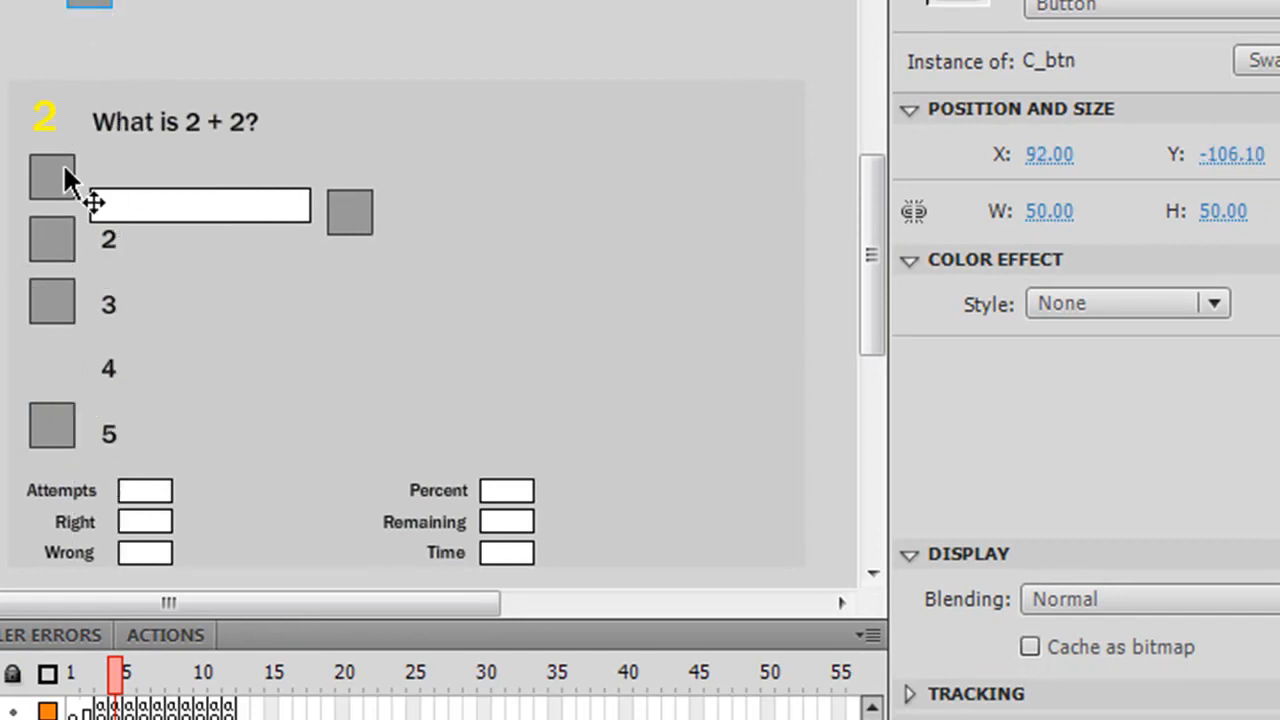
{"action": "left_click", "coordinate": [66, 178]}
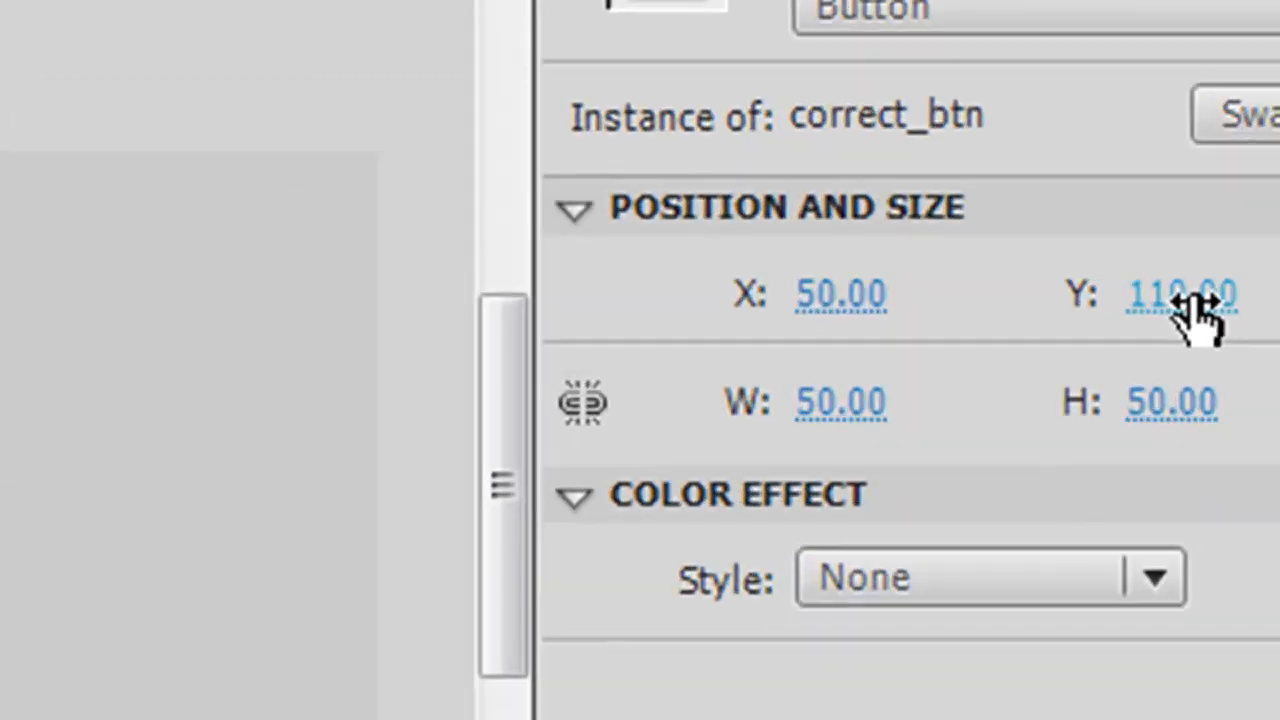
{"action": "left_click", "coordinate": [1228, 155]}
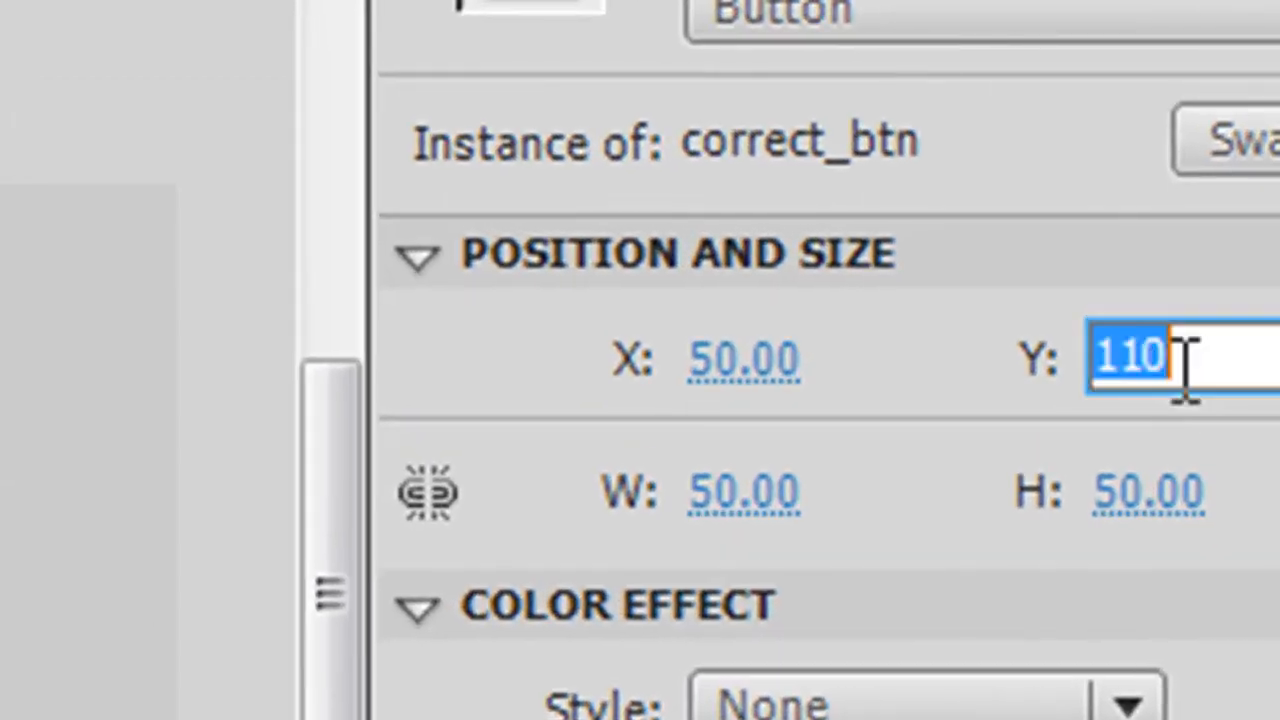
{"action": "type", "text": "320"}
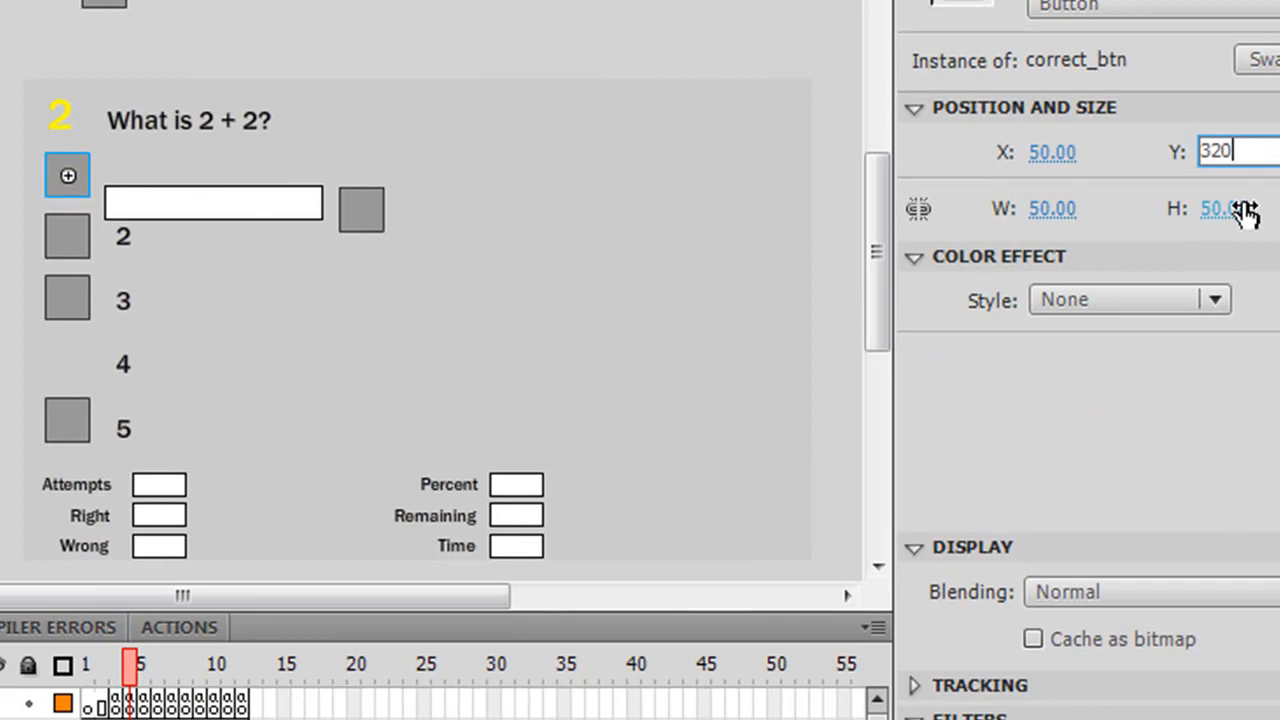
{"action": "key", "text": "Return"}
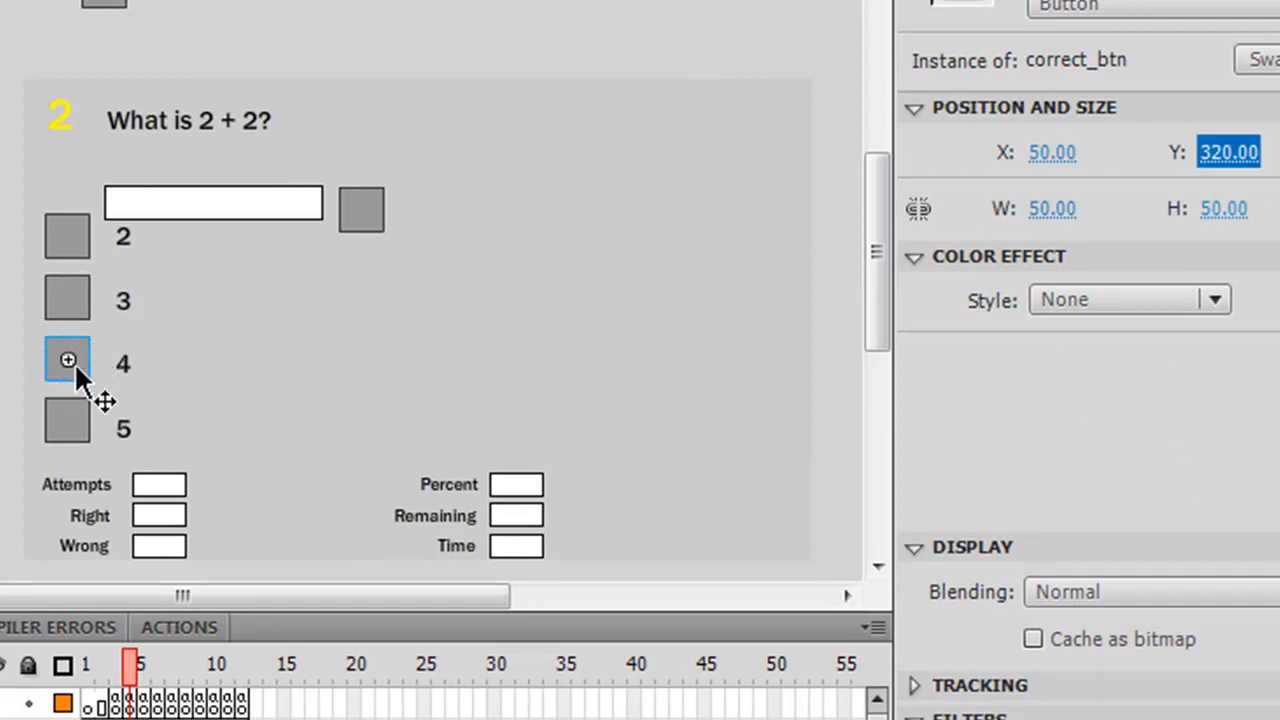
Step: Move question 2's text-answer input box and its text button off the stage, above its upper edge
{"action": "left_click_drag", "start_coordinate": [238, 212], "coordinate": [288, 0]}
{"action": "left_click_drag", "start_coordinate": [367, 224], "coordinate": [440, 10]}
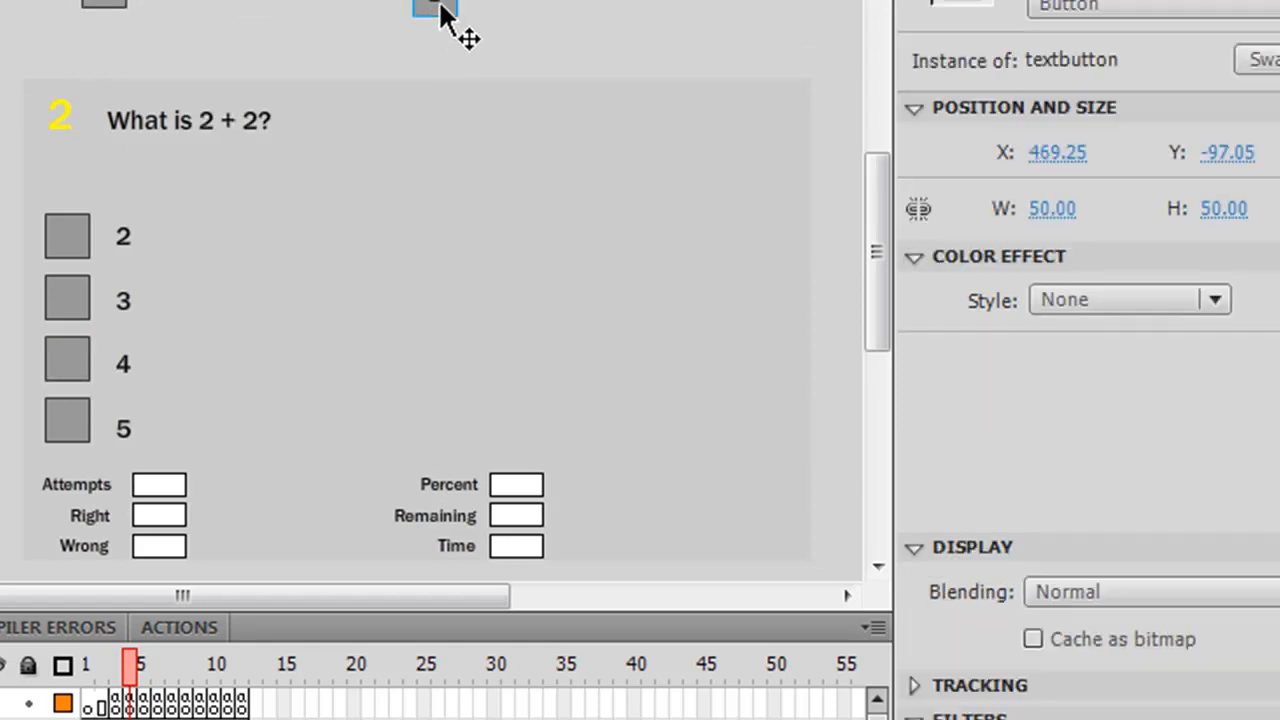
Step: Go to question 3 on frame 5 and view the same frame in the other open quiz document for comparison
{"action": "left_click", "coordinate": [143, 670]}
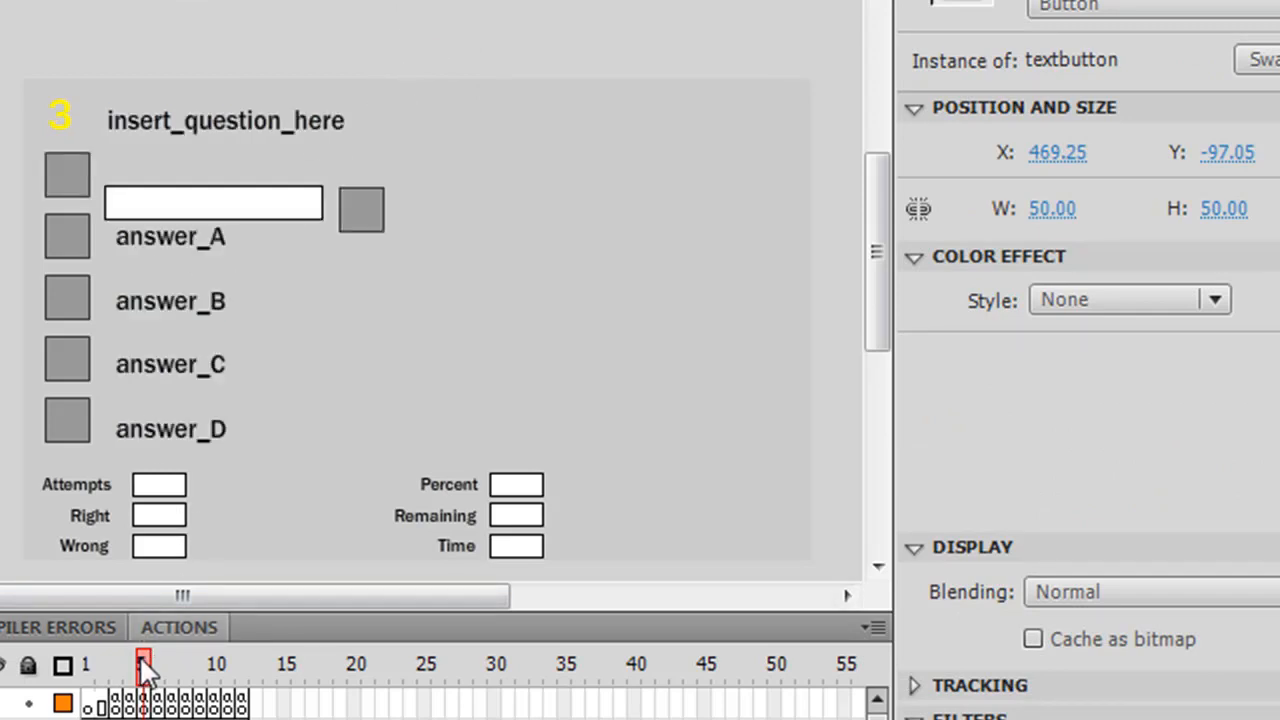
{"action": "left_click", "coordinate": [143, 670]}
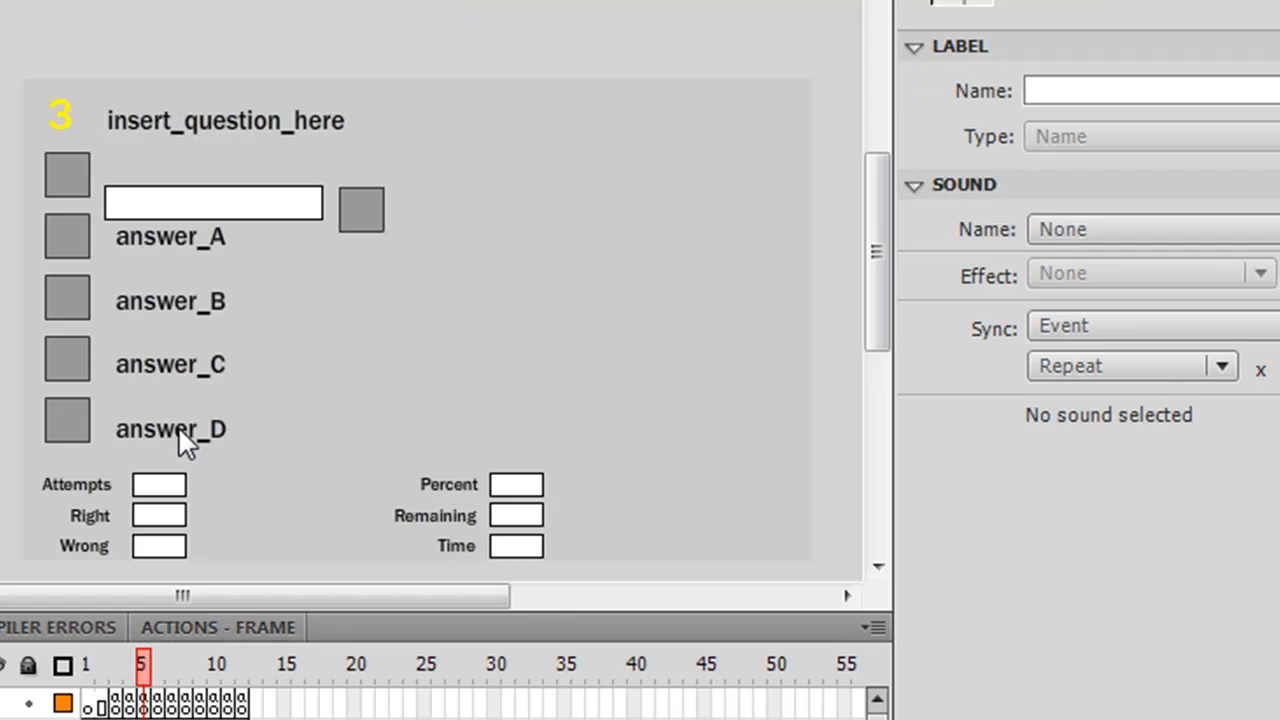
{"action": "left_click", "coordinate": [50, 1]}
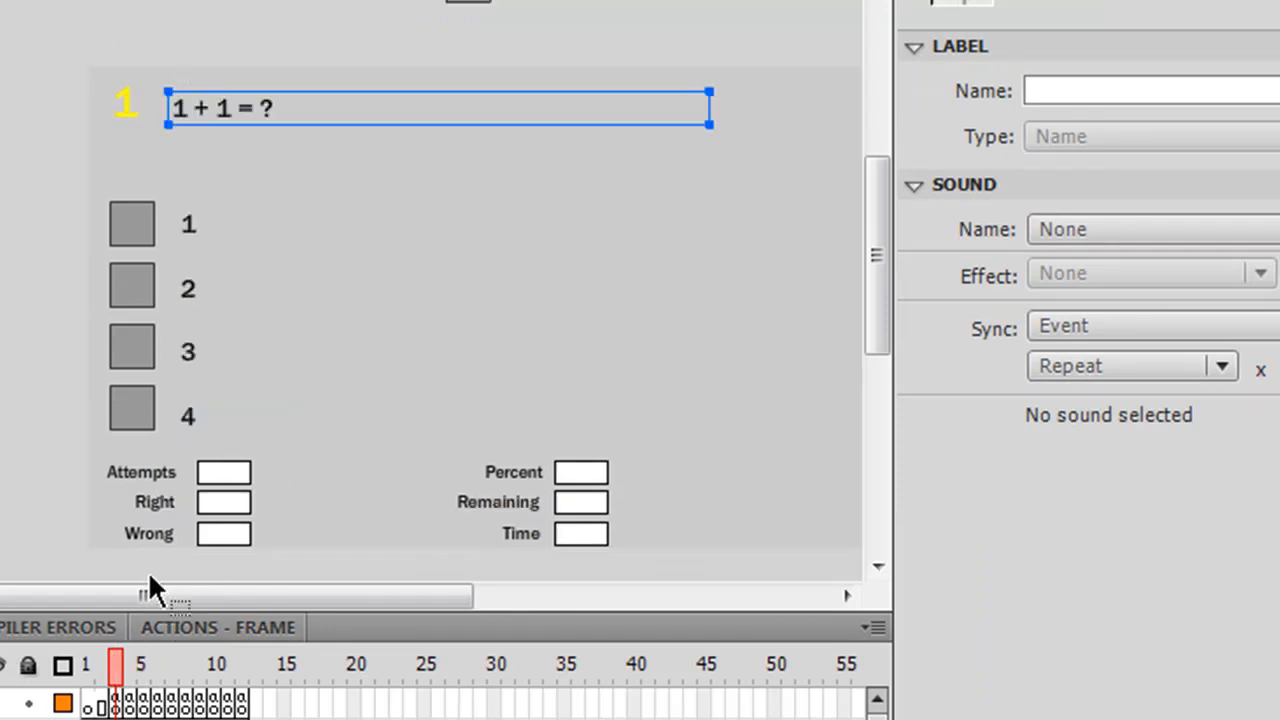
{"action": "left_click_drag", "start_coordinate": [118, 666], "coordinate": [142, 668]}
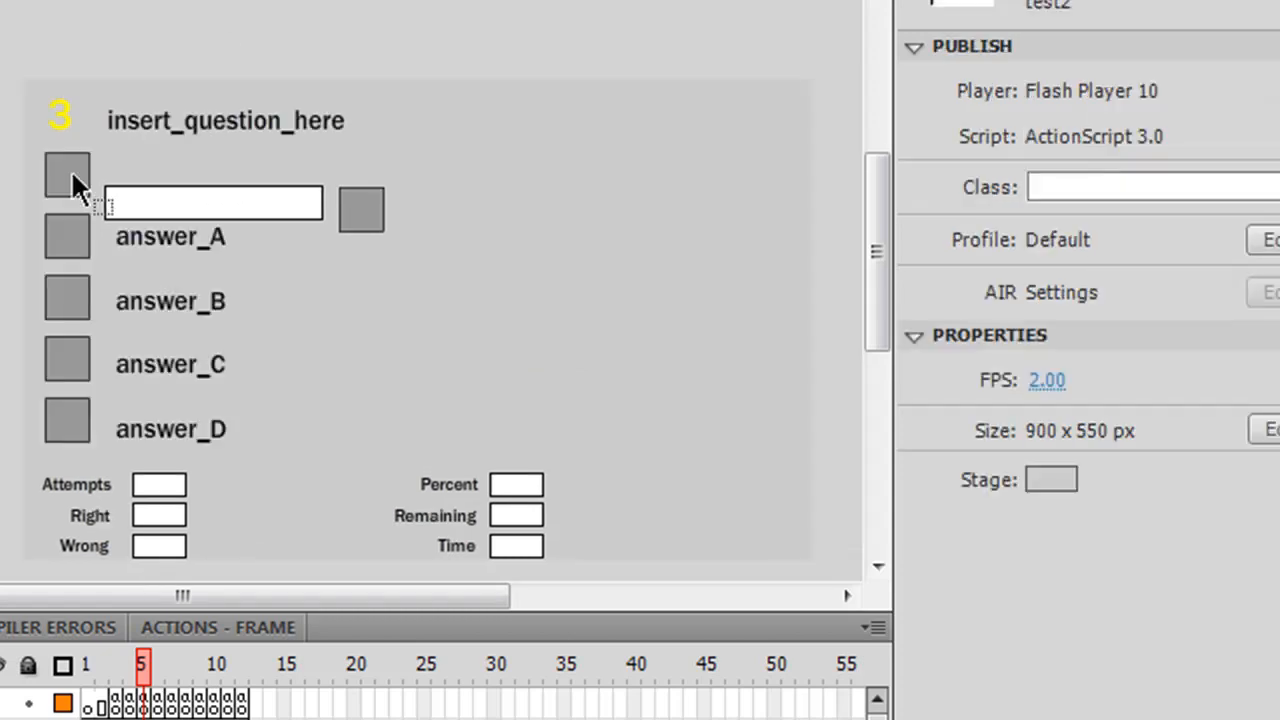
Step: Move question 3's five answer buttons and the placeholders answer_A to answer_D off the stage, above its upper edge
{"action": "left_click_drag", "start_coordinate": [2, 138], "coordinate": [93, 17]}
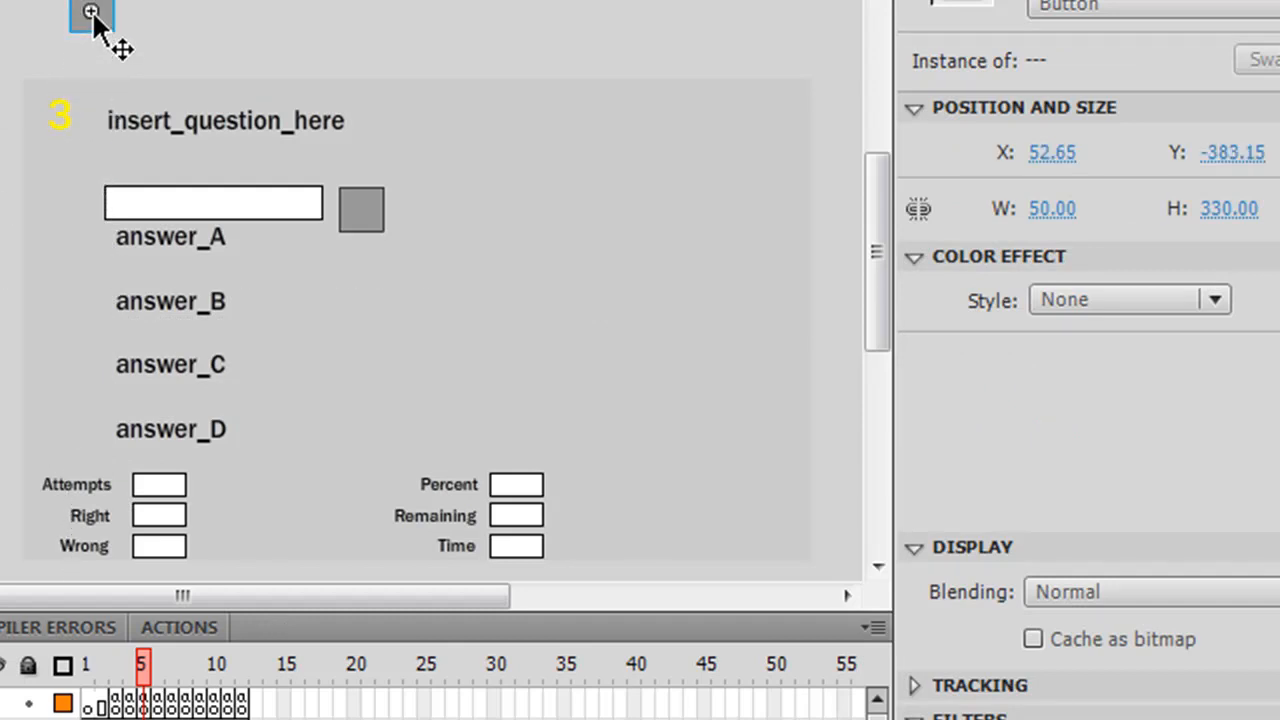
{"action": "left_click", "coordinate": [160, 250]}
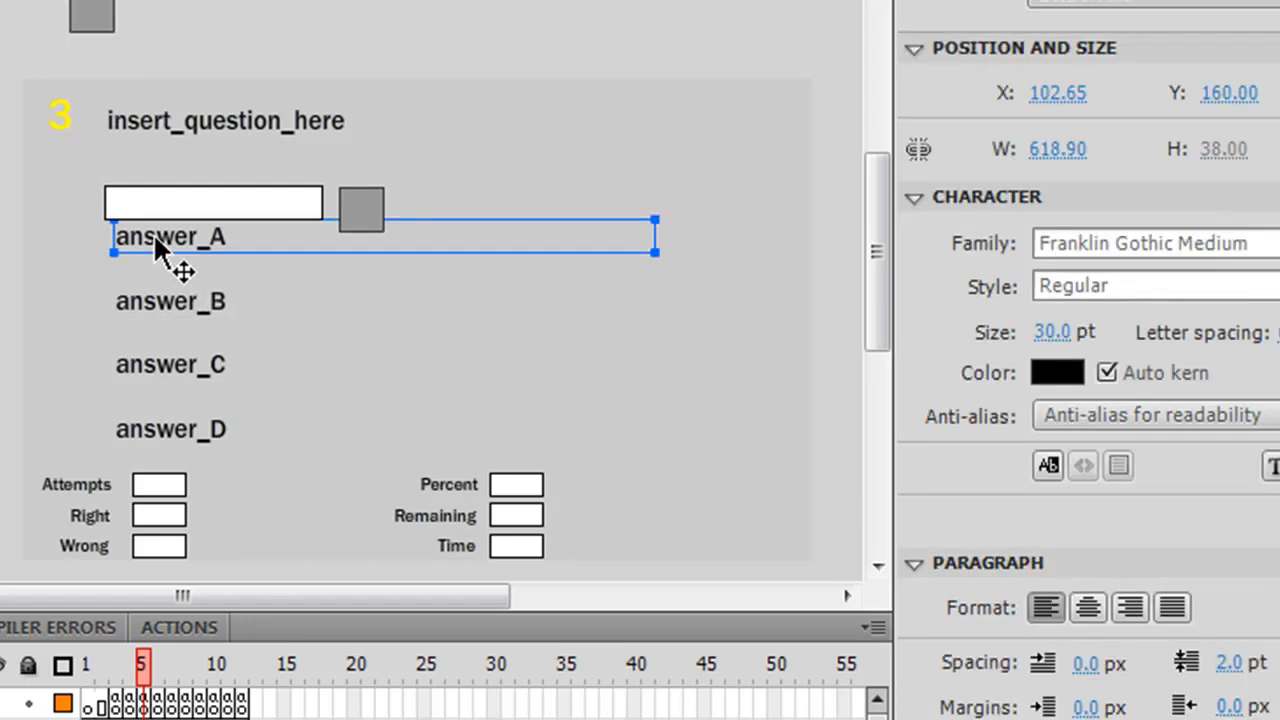
{"action": "left_click", "coordinate": [152, 310]}
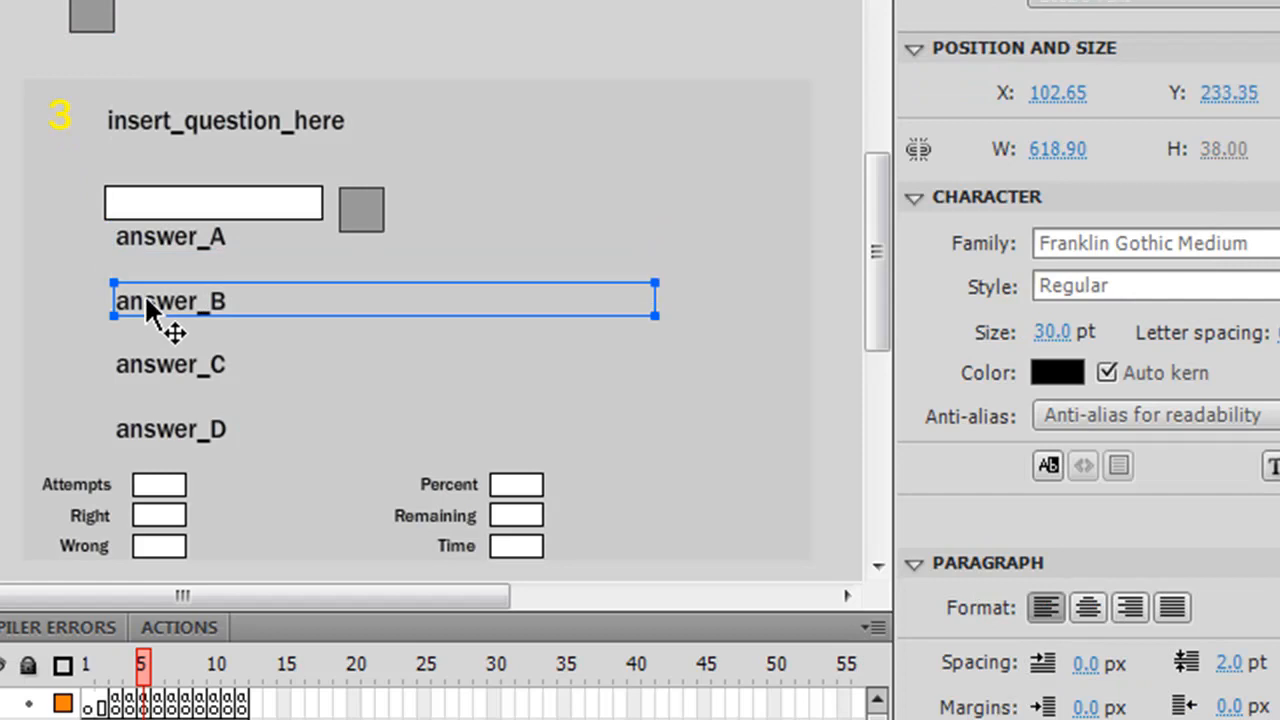
{"action": "left_click", "coordinate": [145, 365], "text": "shift"}
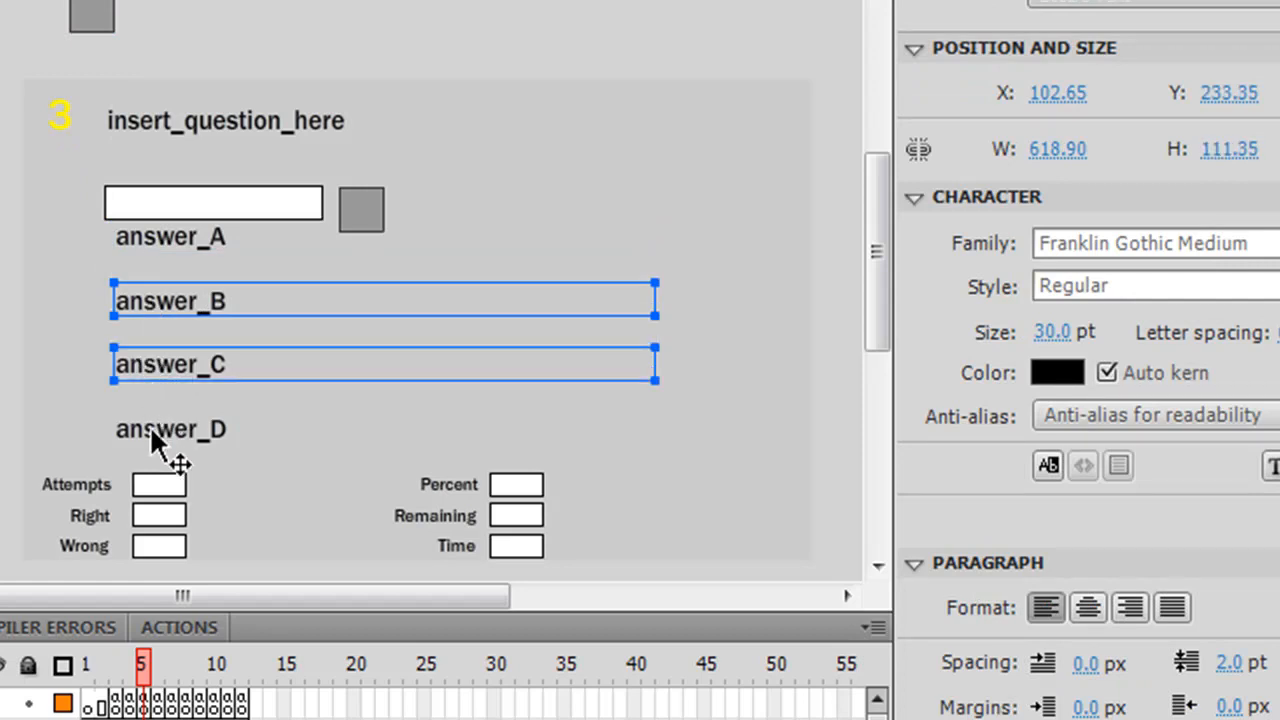
{"action": "left_click", "coordinate": [155, 440], "text": "shift"}
{"action": "left_click", "coordinate": [172, 252], "text": "shift"}
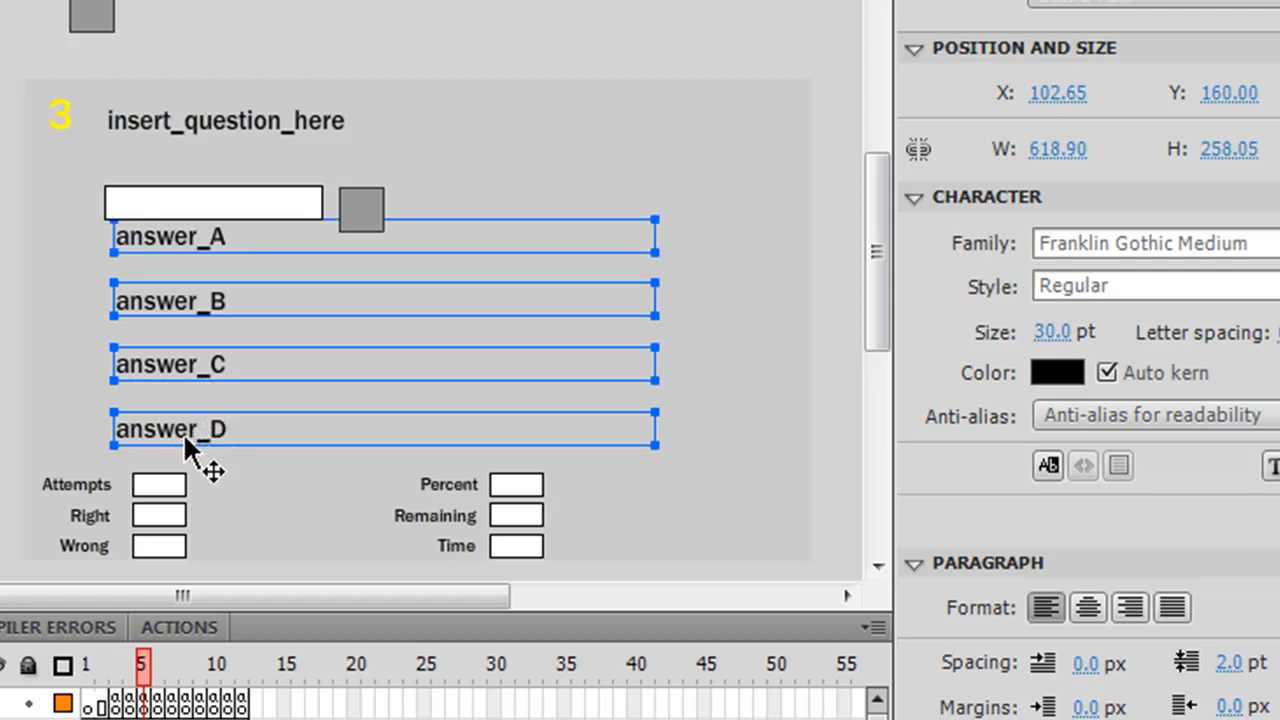
{"action": "left_click_drag", "start_coordinate": [183, 432], "coordinate": [263, 33]}
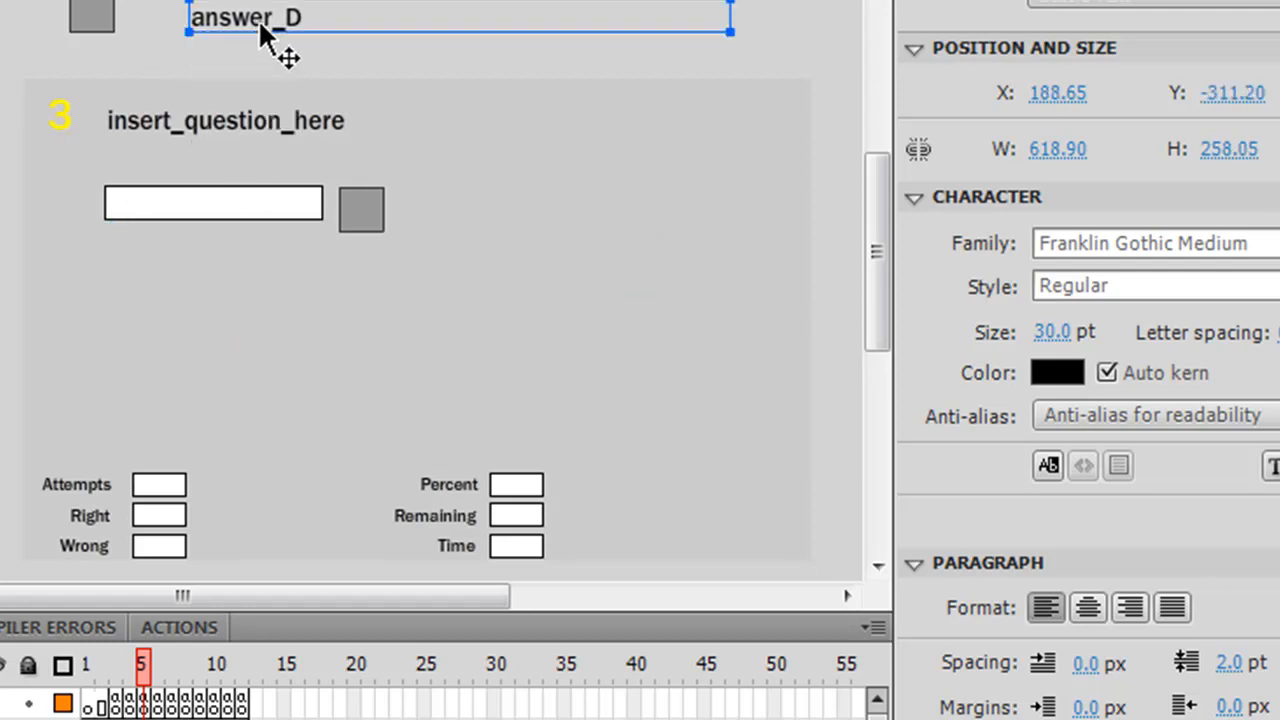
Step: Replace question 3's placeholder text with "What is 3 + 3?"
{"action": "left_click", "coordinate": [253, 138]}
{"action": "double_click", "coordinate": [251, 122]}
{"action": "double_click", "coordinate": [251, 120]}
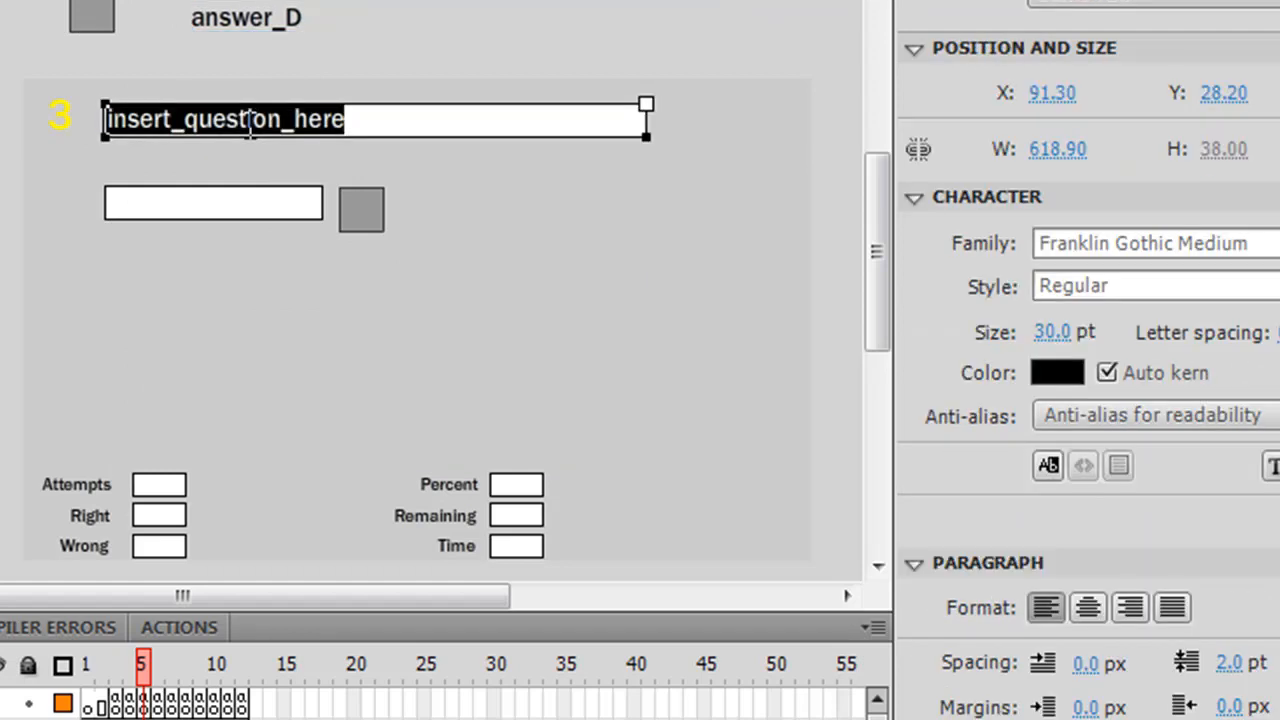
{"action": "type", "text": "What is 3"}
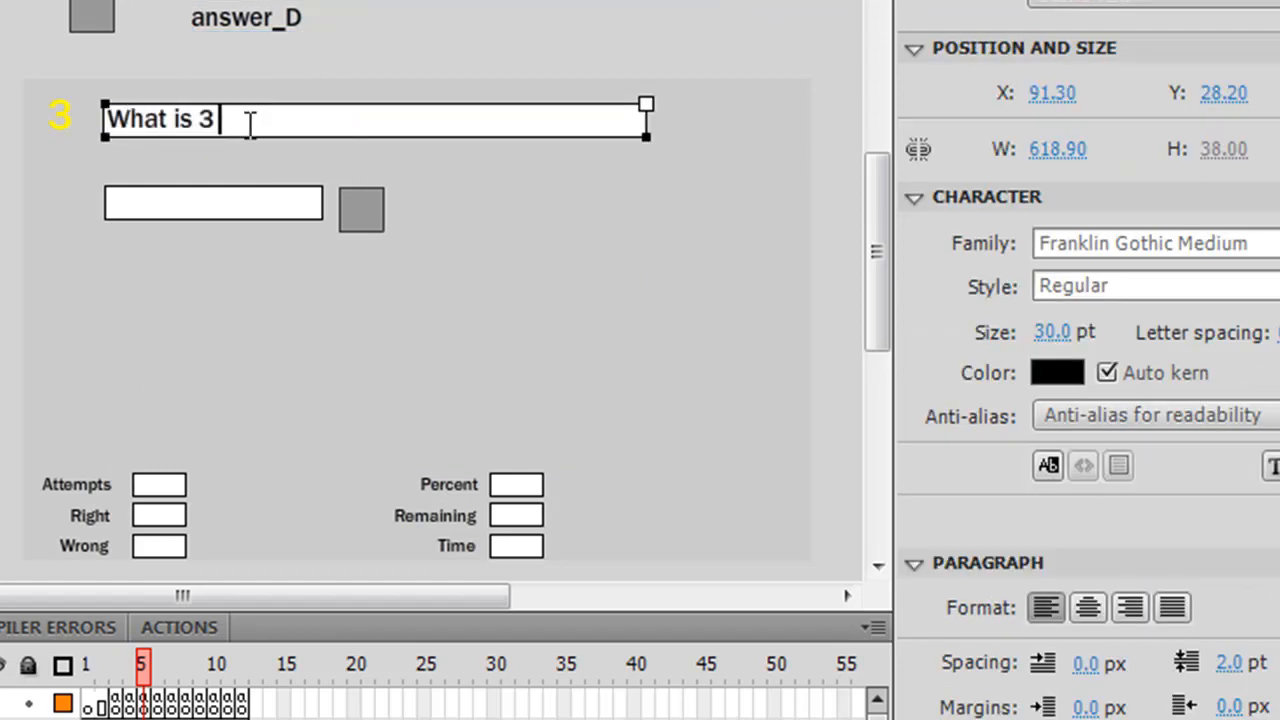
{"action": "type", "text": " + 3?"}
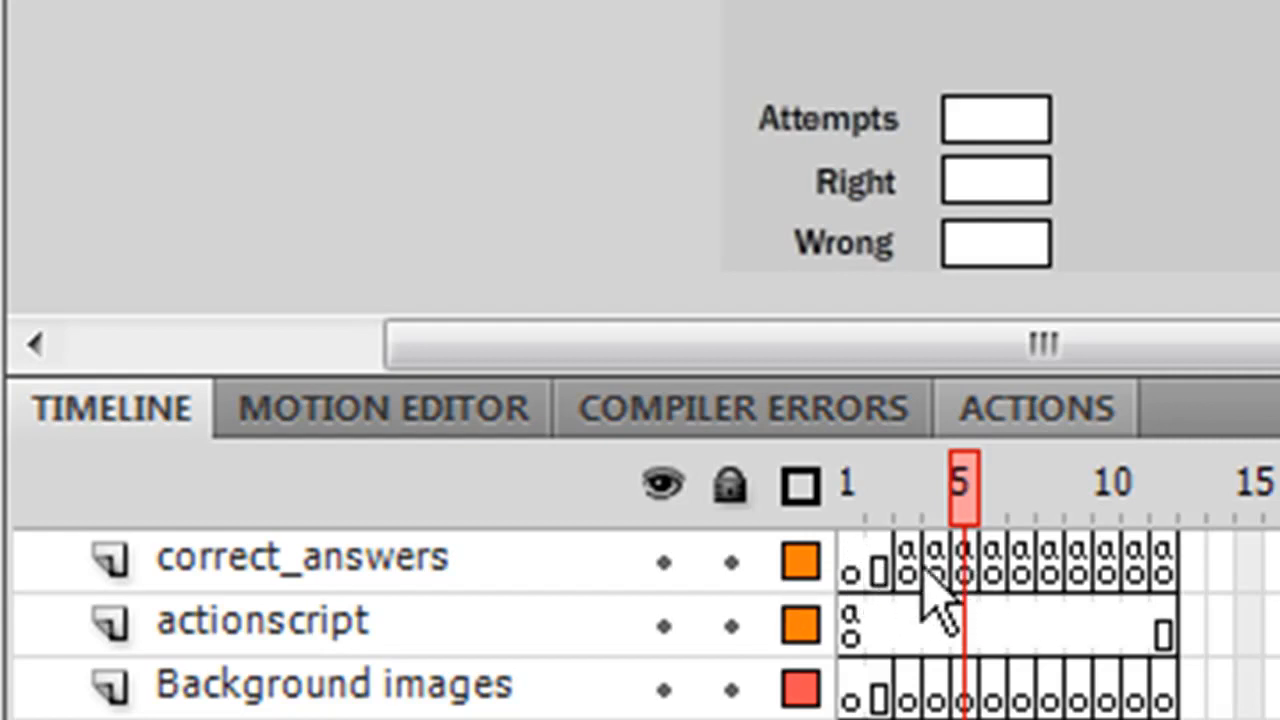
Step: Set question 3's correct_answer to "6" in the script of frame 5 on the correct_answers layer
{"action": "left_click", "coordinate": [963, 568]}
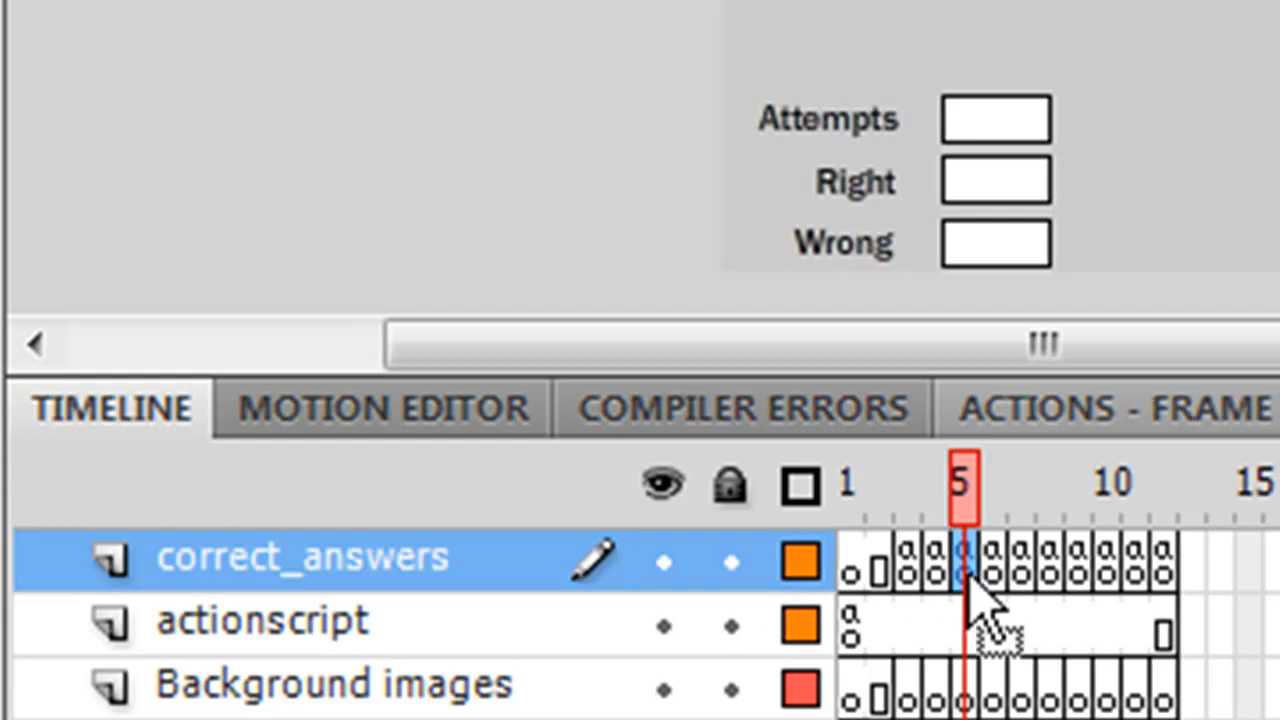
{"action": "left_click_drag", "start_coordinate": [969, 578], "coordinate": [962, 571]}
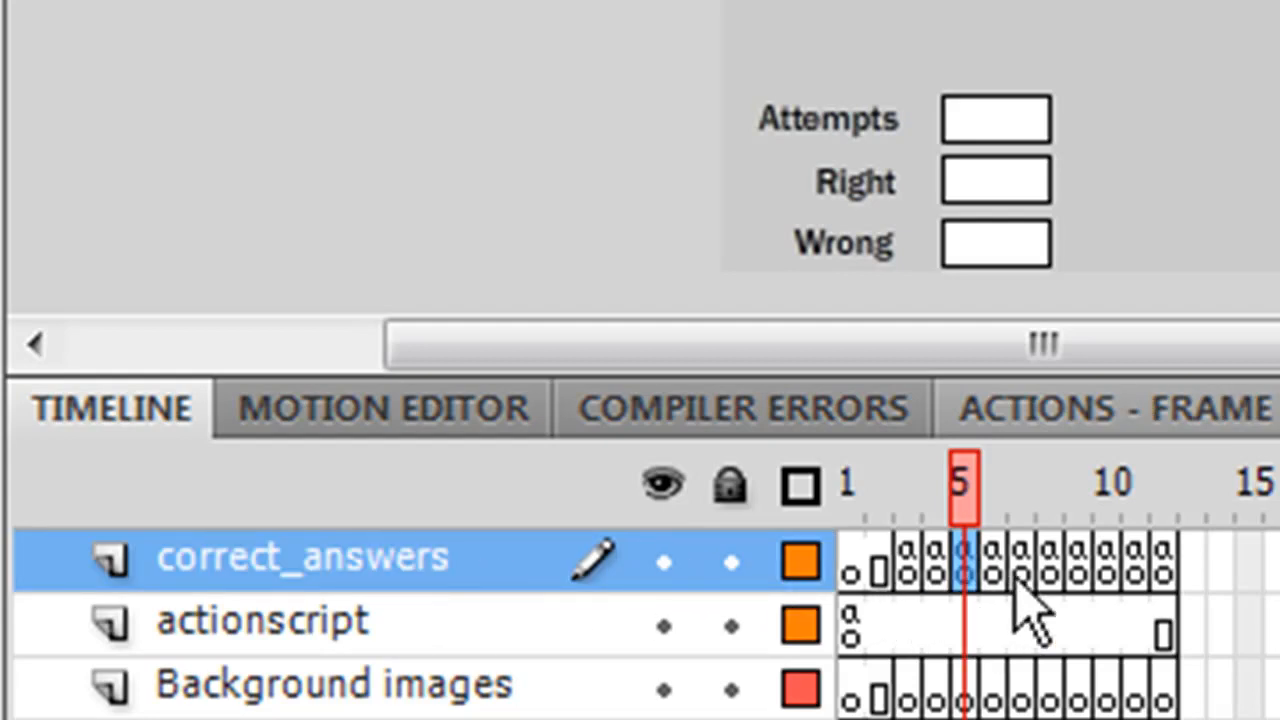
{"action": "left_click", "coordinate": [1062, 445]}
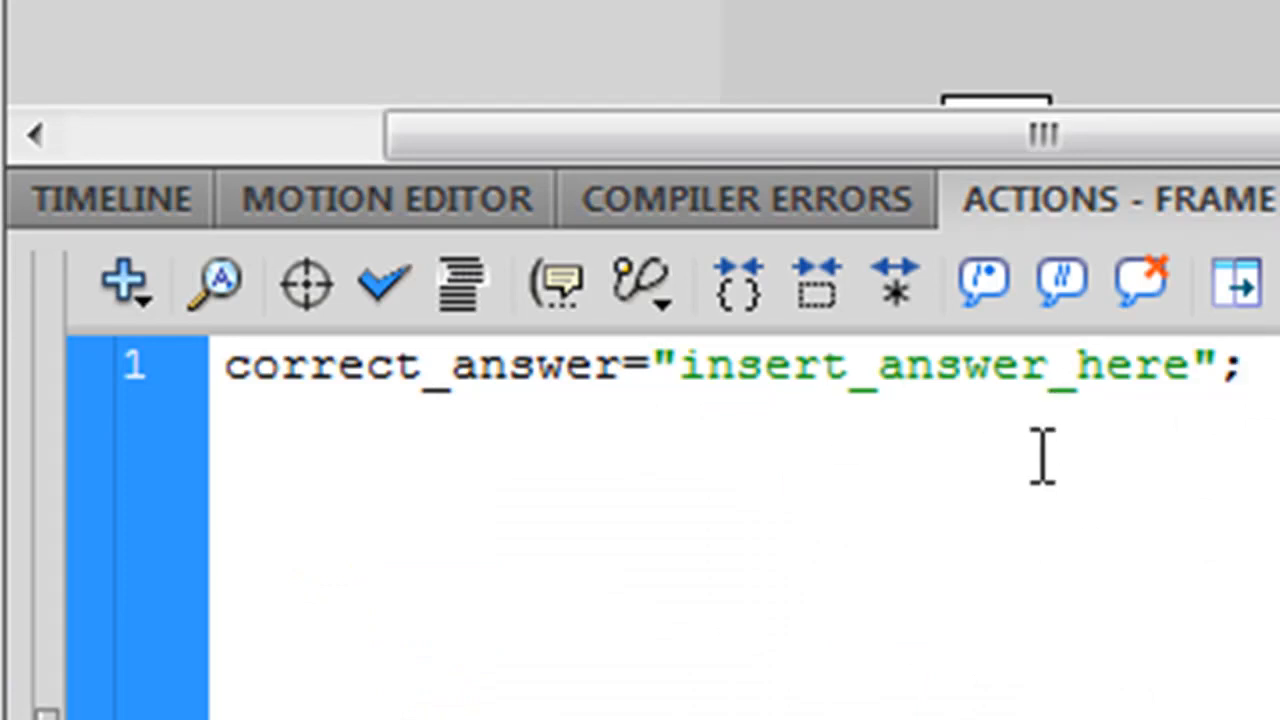
{"action": "double_click", "coordinate": [933, 376]}
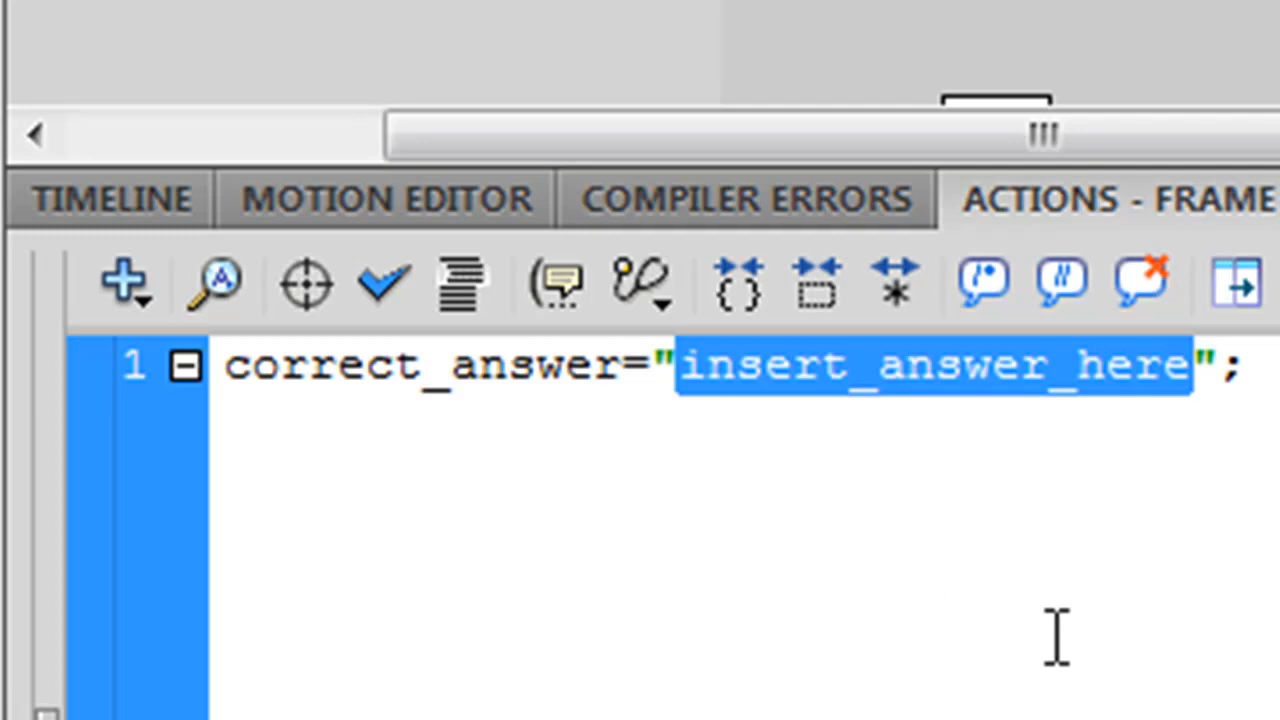
{"action": "type", "text": "6"}
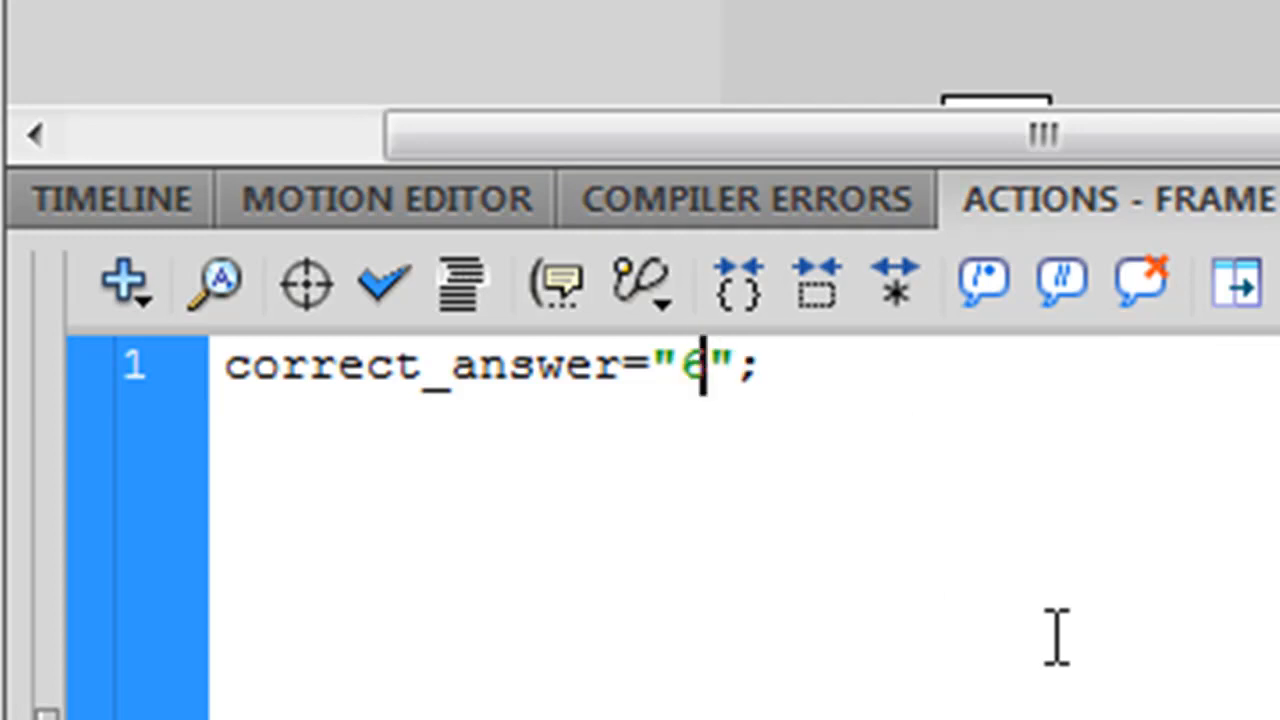
{"action": "left_click", "coordinate": [113, 197]}
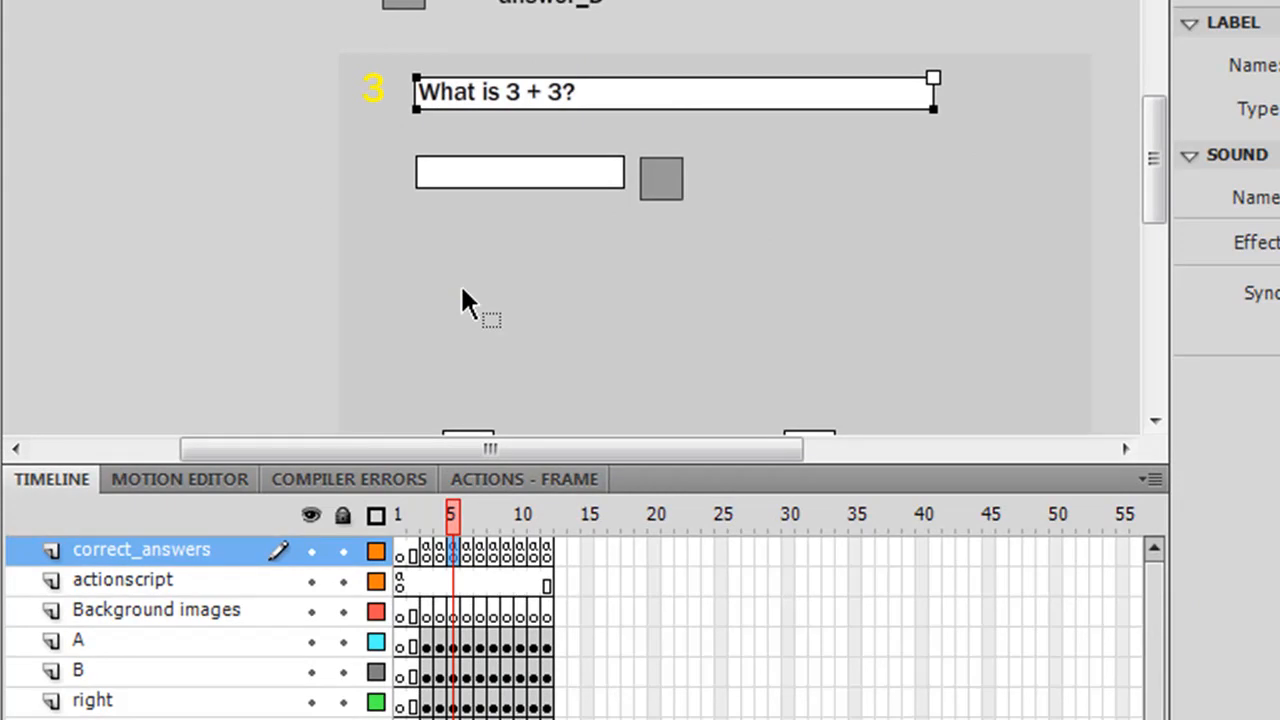
Step: Test the quiz movie, enter the player's name on the start screen and continue to question 1
{"action": "key", "text": "ctrl+Return"}
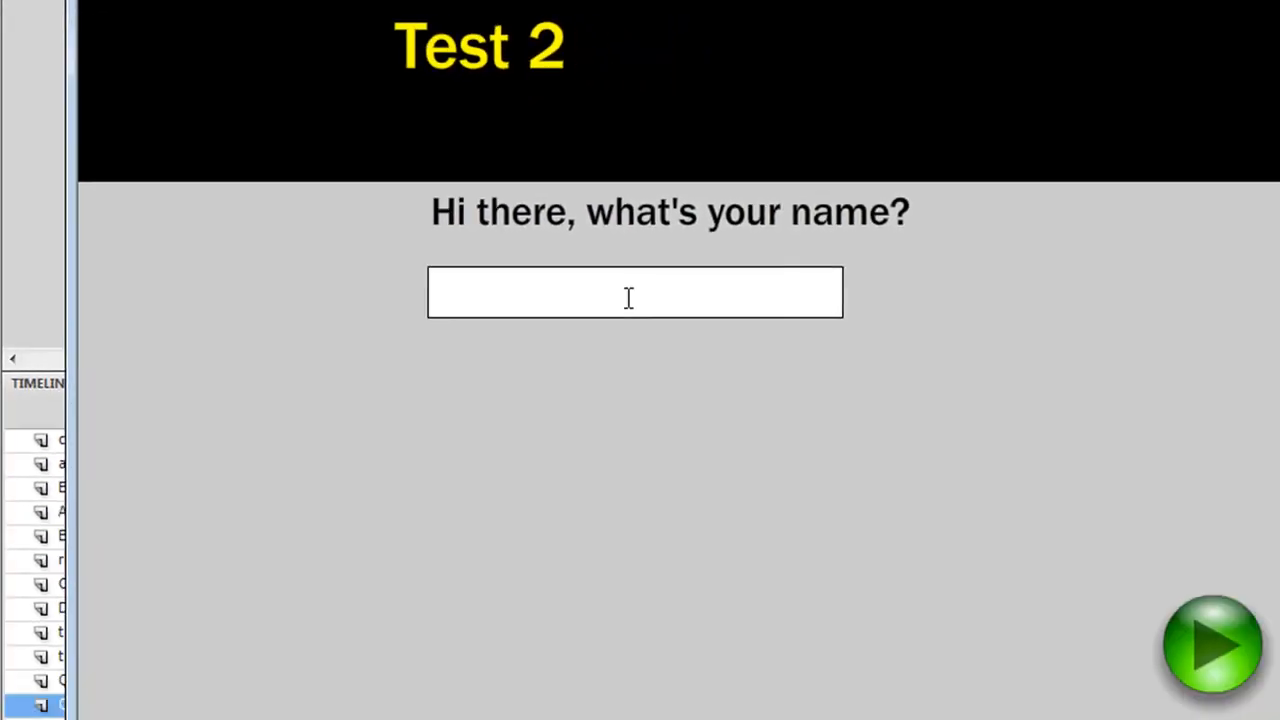
{"action": "left_click", "coordinate": [628, 298]}
{"action": "type", "text": "Dave"}
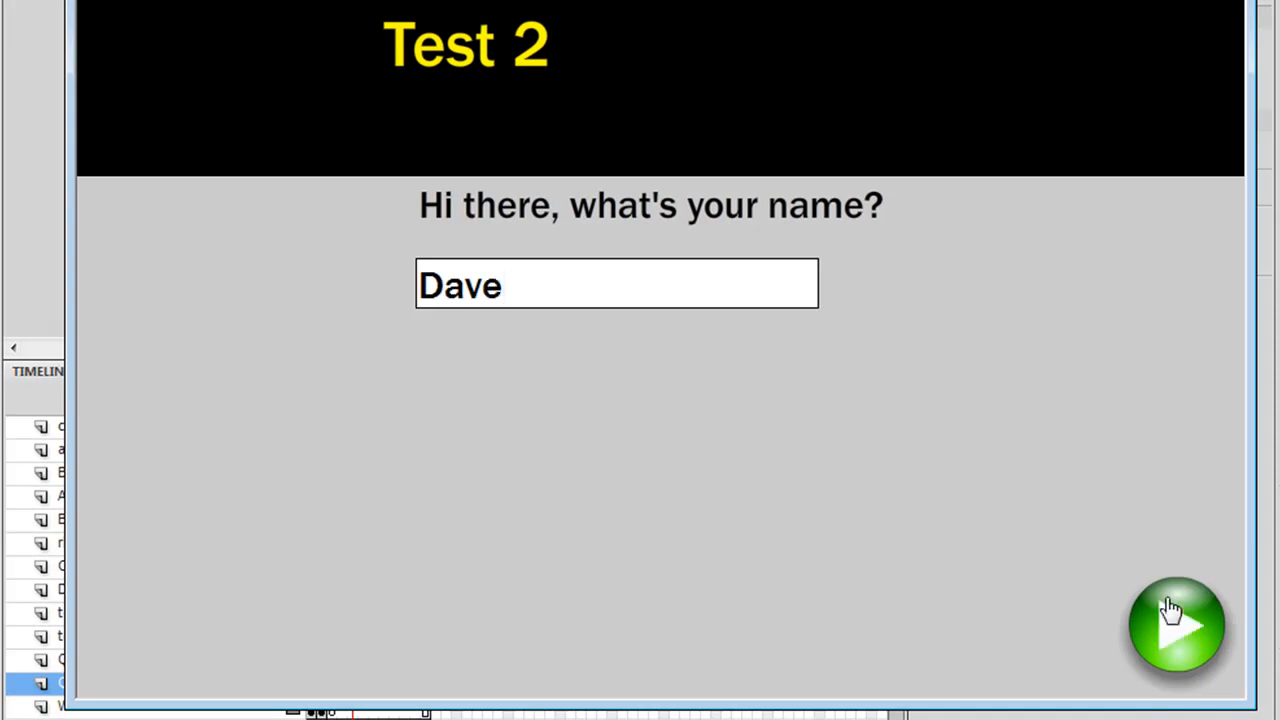
{"action": "left_click", "coordinate": [1168, 600]}
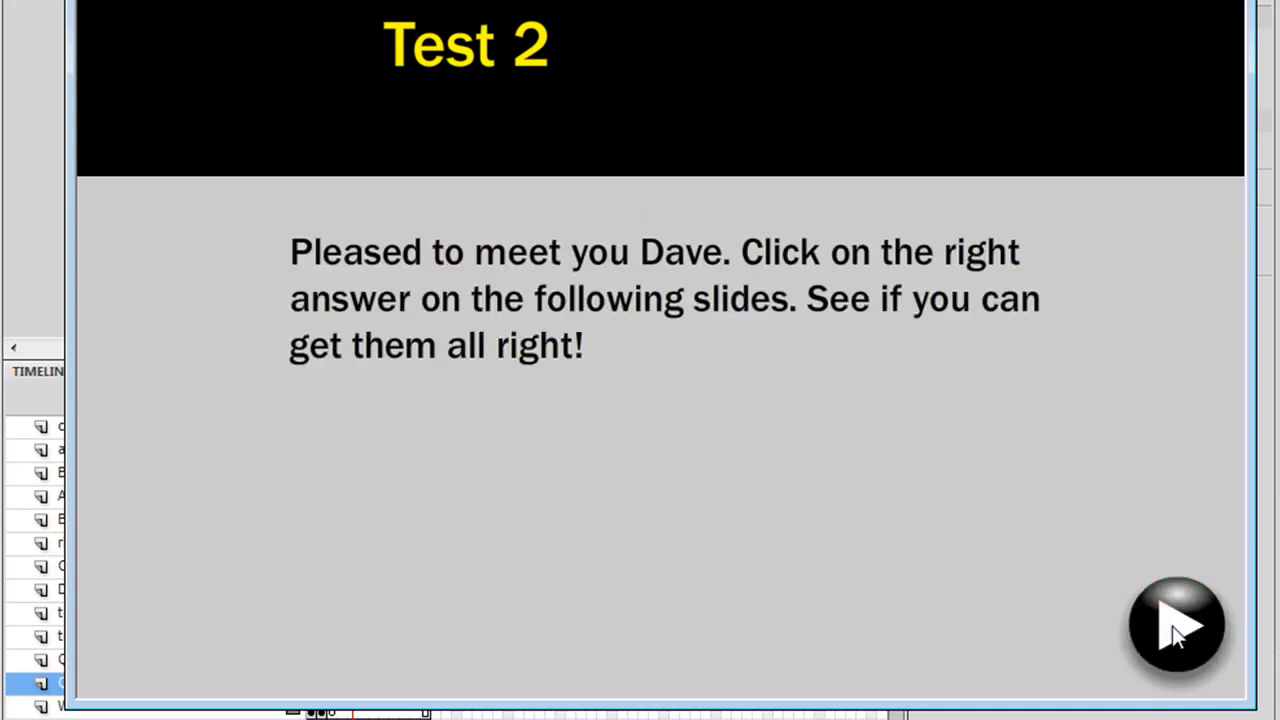
{"action": "left_click", "coordinate": [1177, 632]}
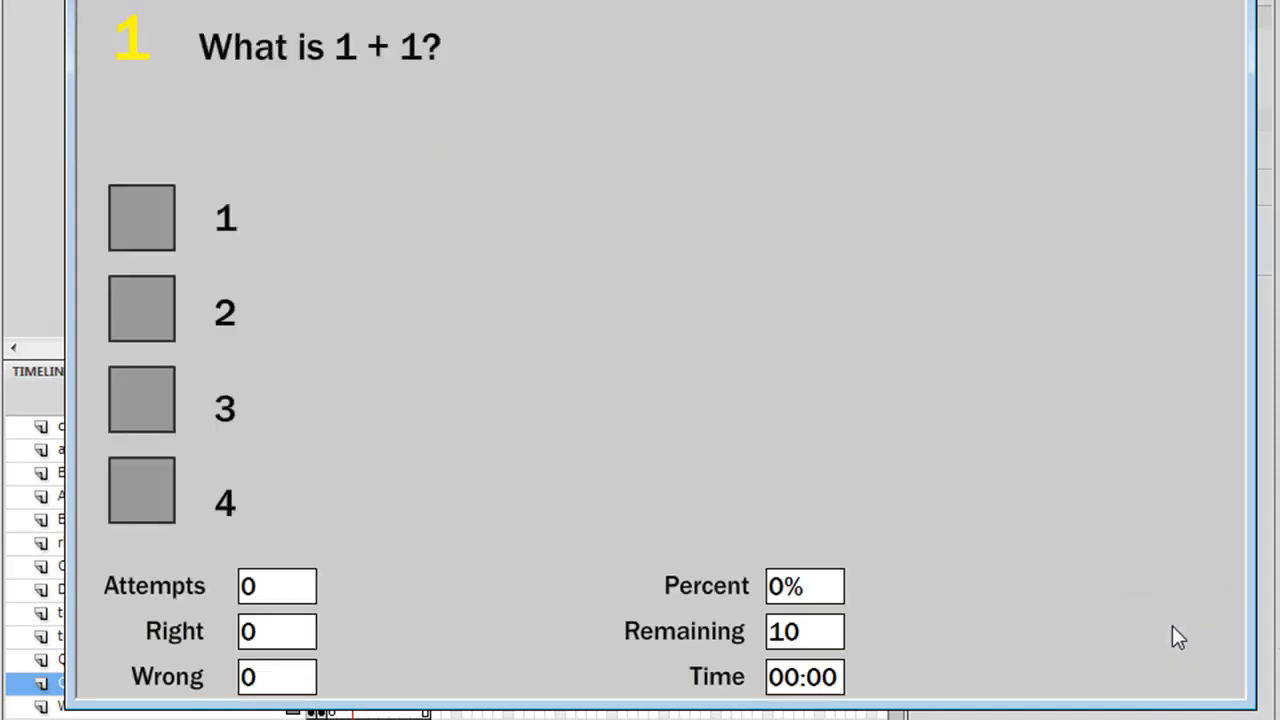
Step: Answer the test quiz's first three questions with 2, 4 and a typed, submitted 6
{"action": "left_click", "coordinate": [128, 306]}
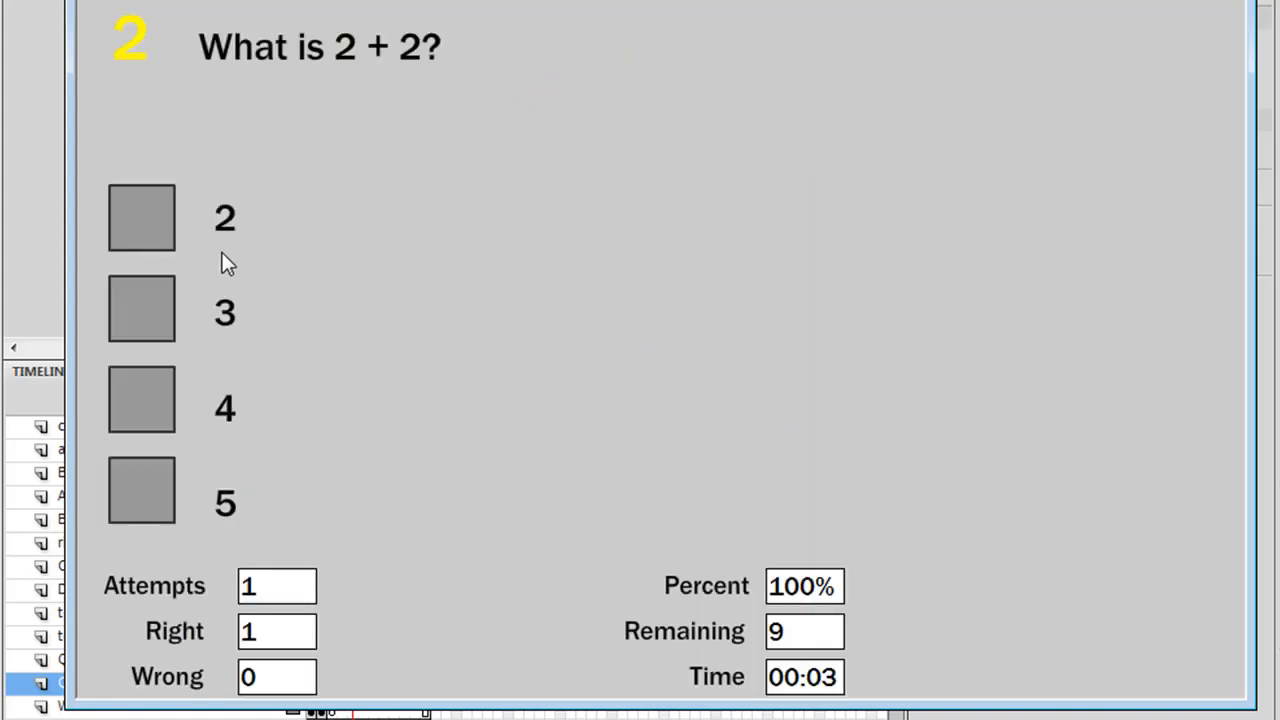
{"action": "left_click", "coordinate": [148, 404]}
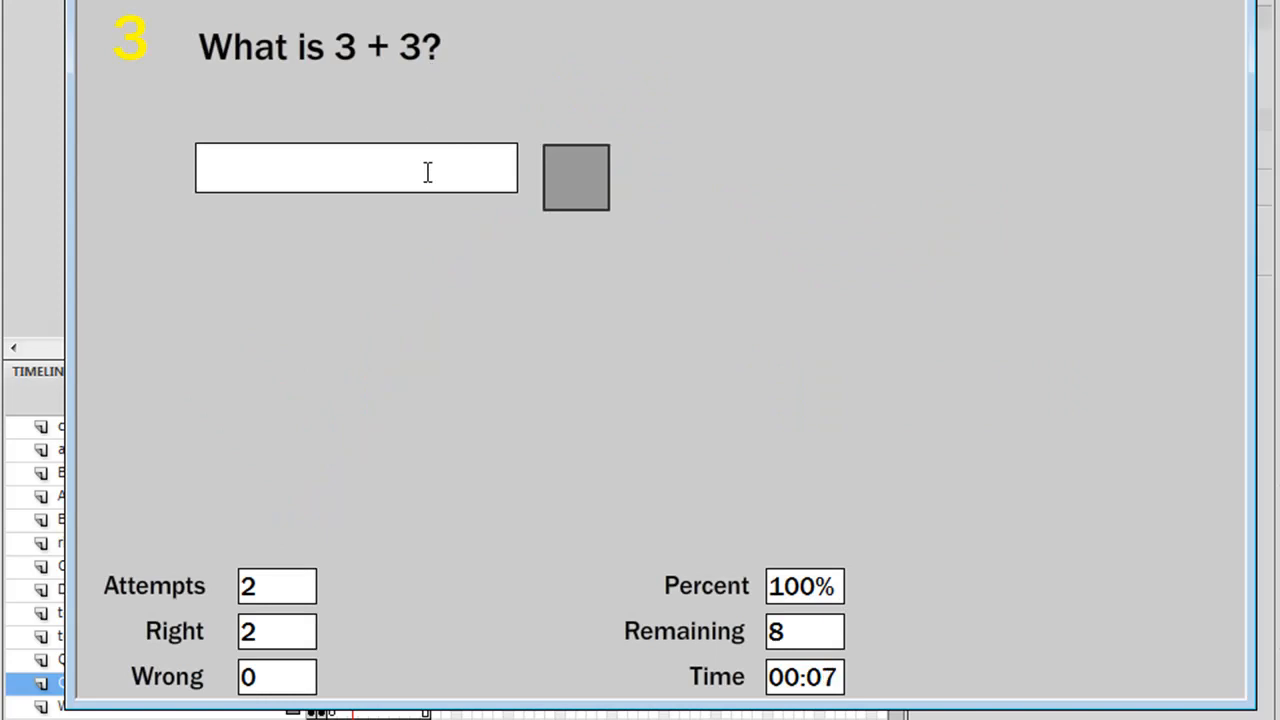
{"action": "type", "text": "6"}
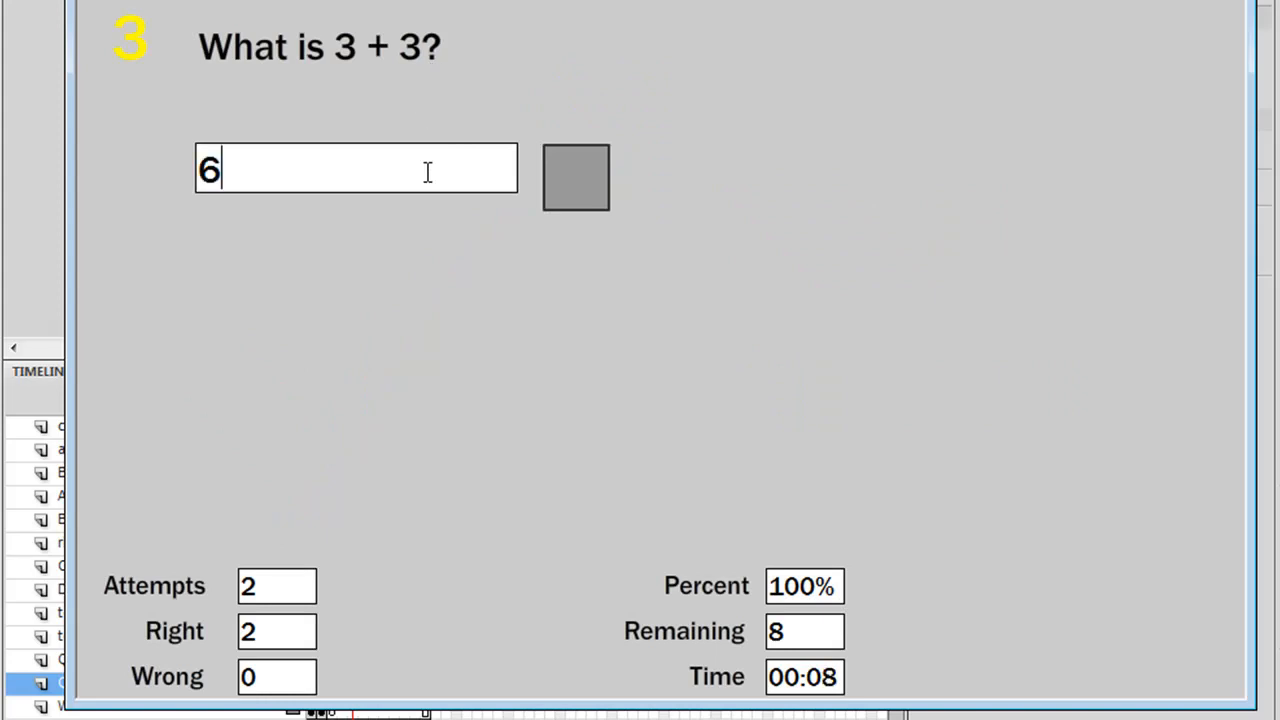
{"action": "left_click", "coordinate": [591, 186]}
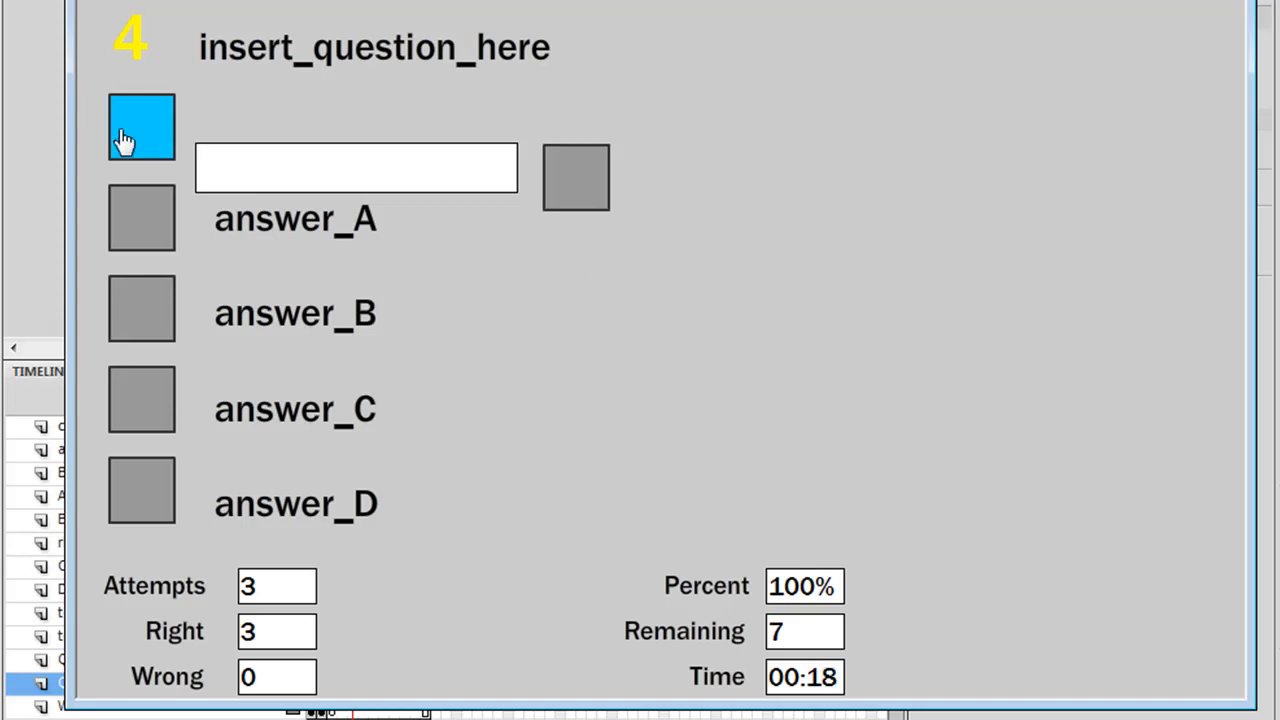
Step: Advance through placeholder questions 4 to 10 with the unlabelled uppermost answer button, view the results screen and close the test movie
{"action": "left_click", "coordinate": [138, 134]}
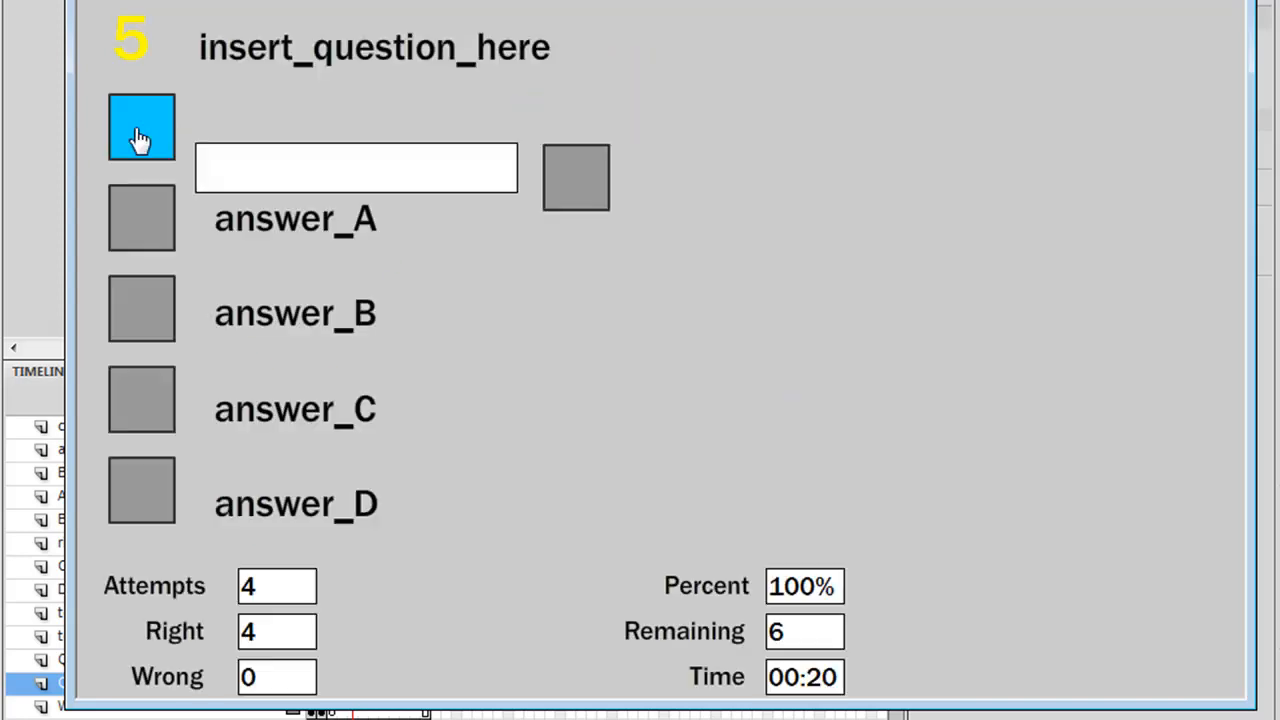
{"action": "left_click", "coordinate": [137, 134]}
{"action": "left_click", "coordinate": [137, 134]}
{"action": "left_click", "coordinate": [137, 134]}
{"action": "left_click", "coordinate": [137, 134]}
{"action": "left_click", "coordinate": [137, 134]}
{"action": "left_click", "coordinate": [137, 134]}
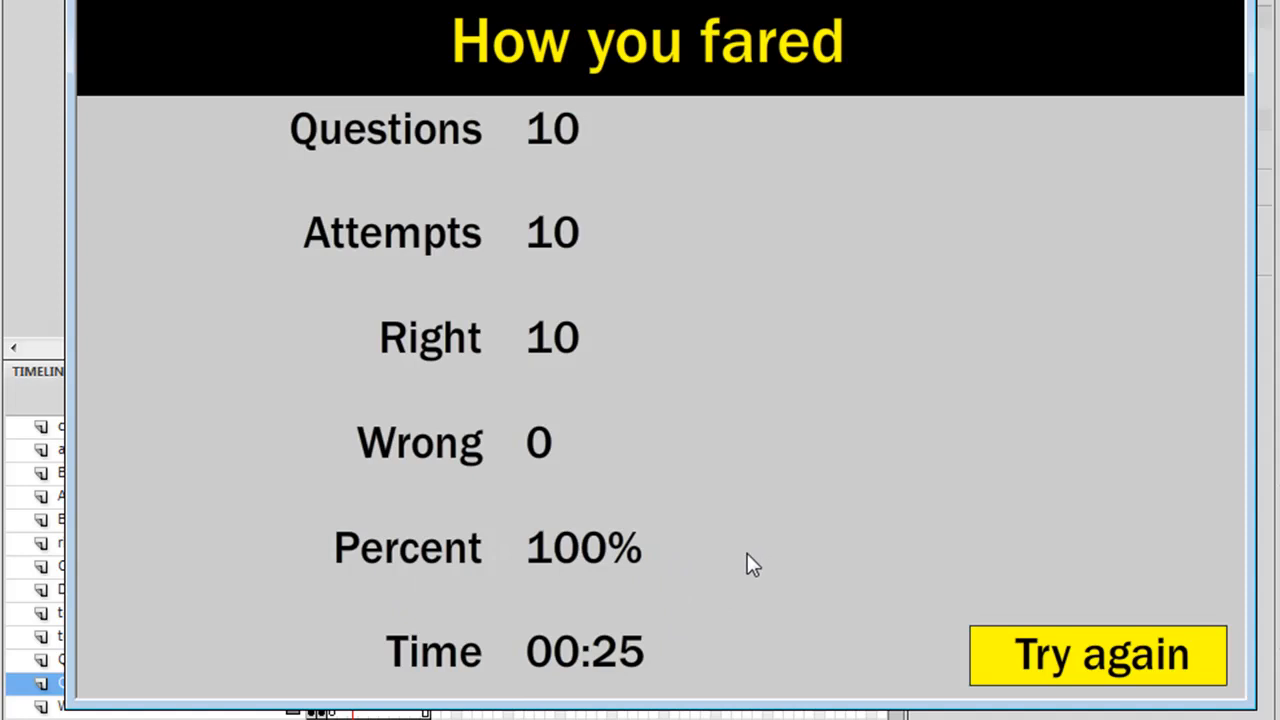
{"action": "left_click", "coordinate": [1235, 0]}
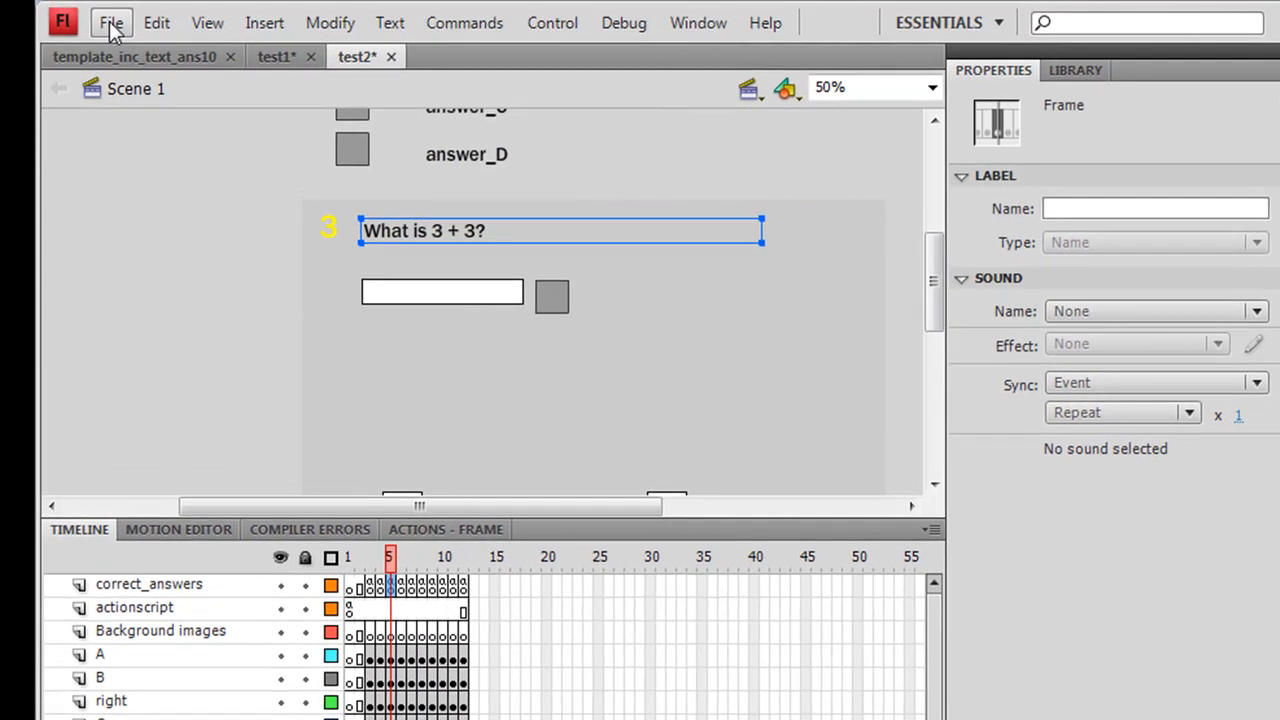
Step: Publish the test2 quiz document
{"action": "left_click", "coordinate": [112, 28]}
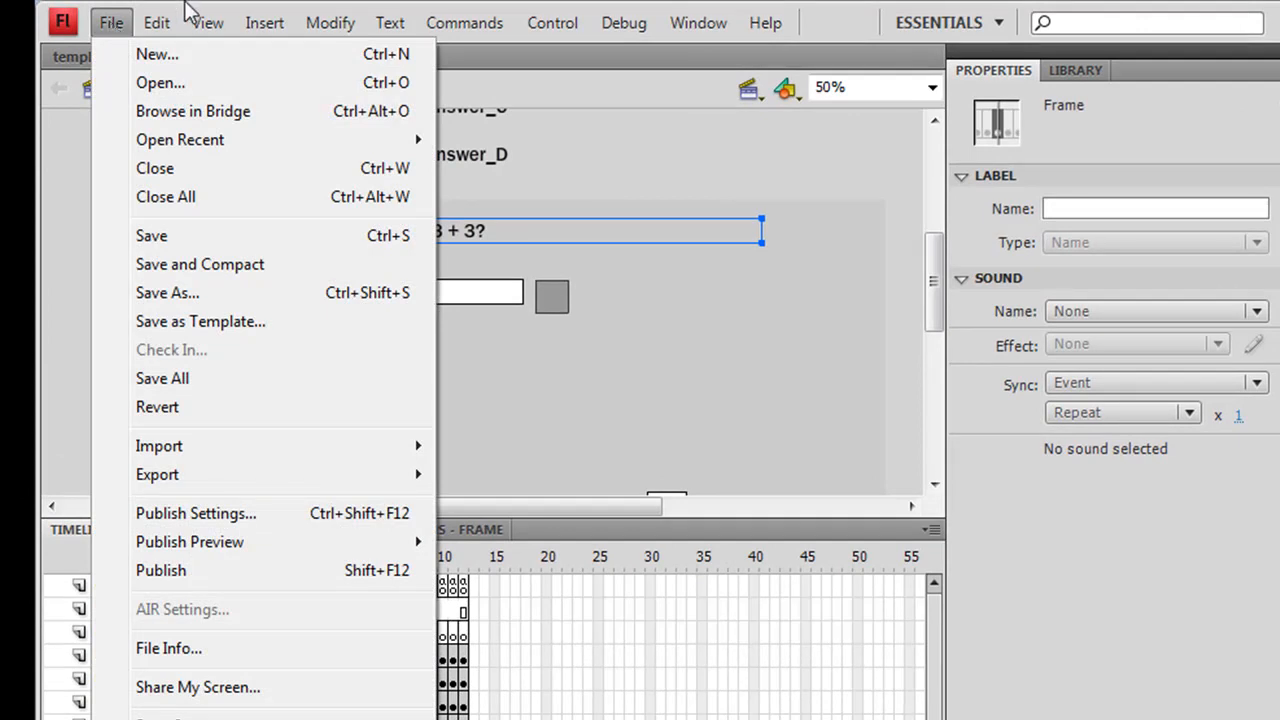
{"action": "left_click", "coordinate": [186, 3]}
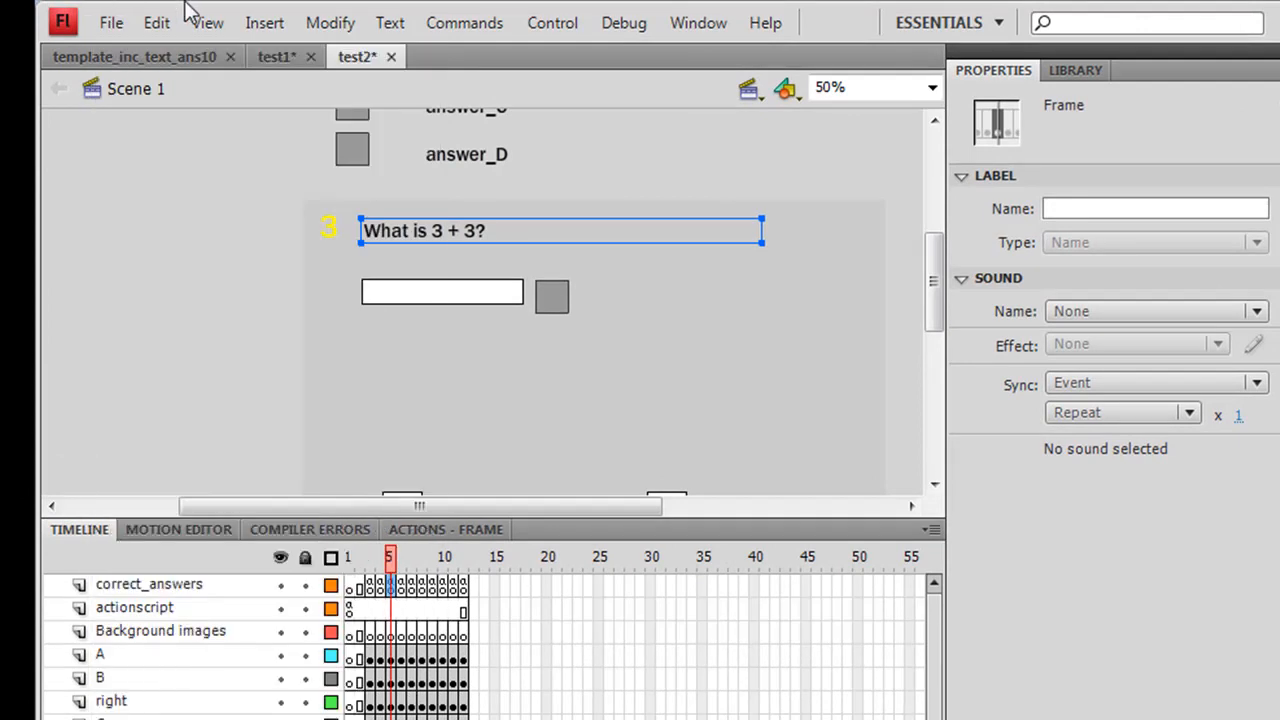
{"action": "left_click", "coordinate": [112, 25]}
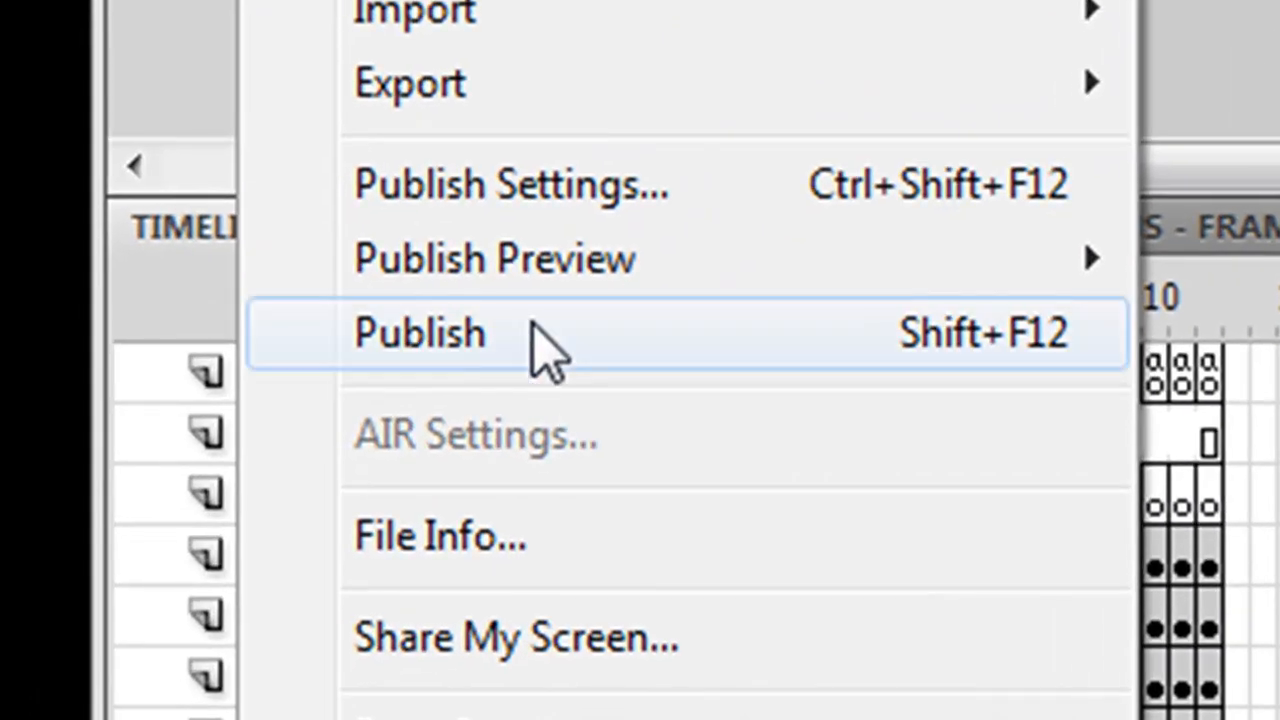
{"action": "left_click", "coordinate": [548, 350]}
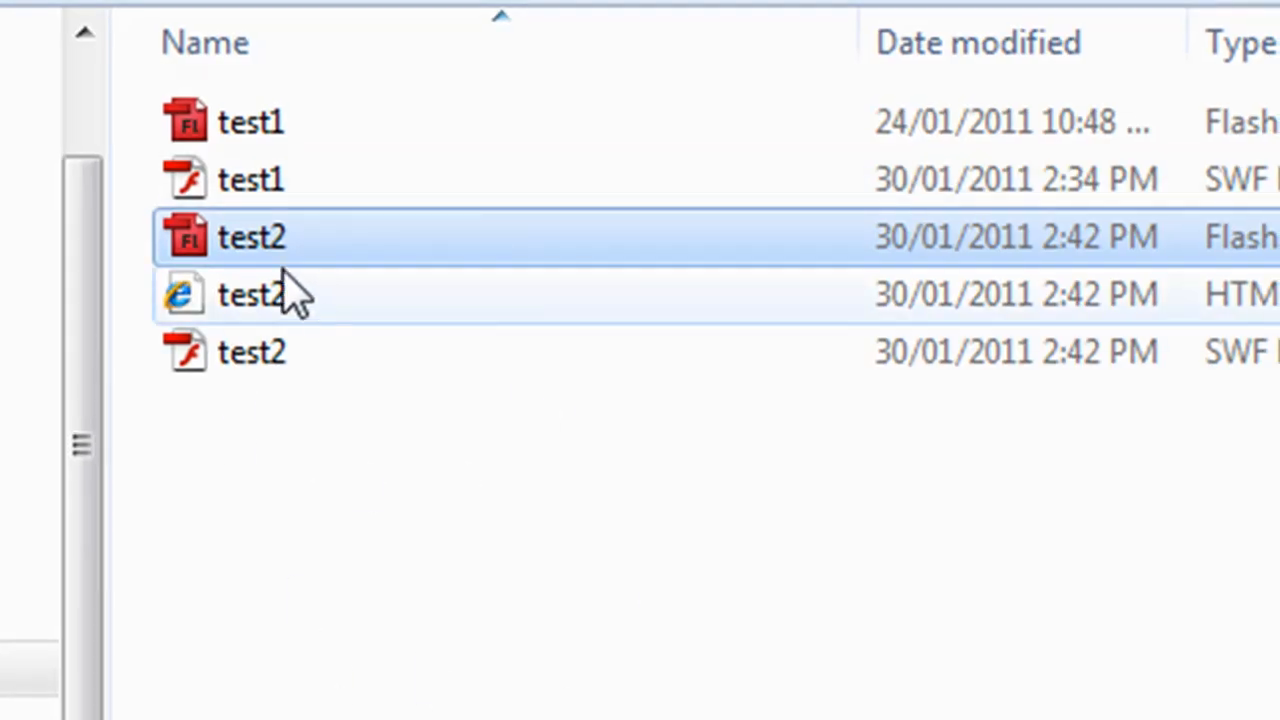
Step: Inspect the test2 HTML document and Flash document in the quiz's file folder
{"action": "left_click", "coordinate": [220, 300]}
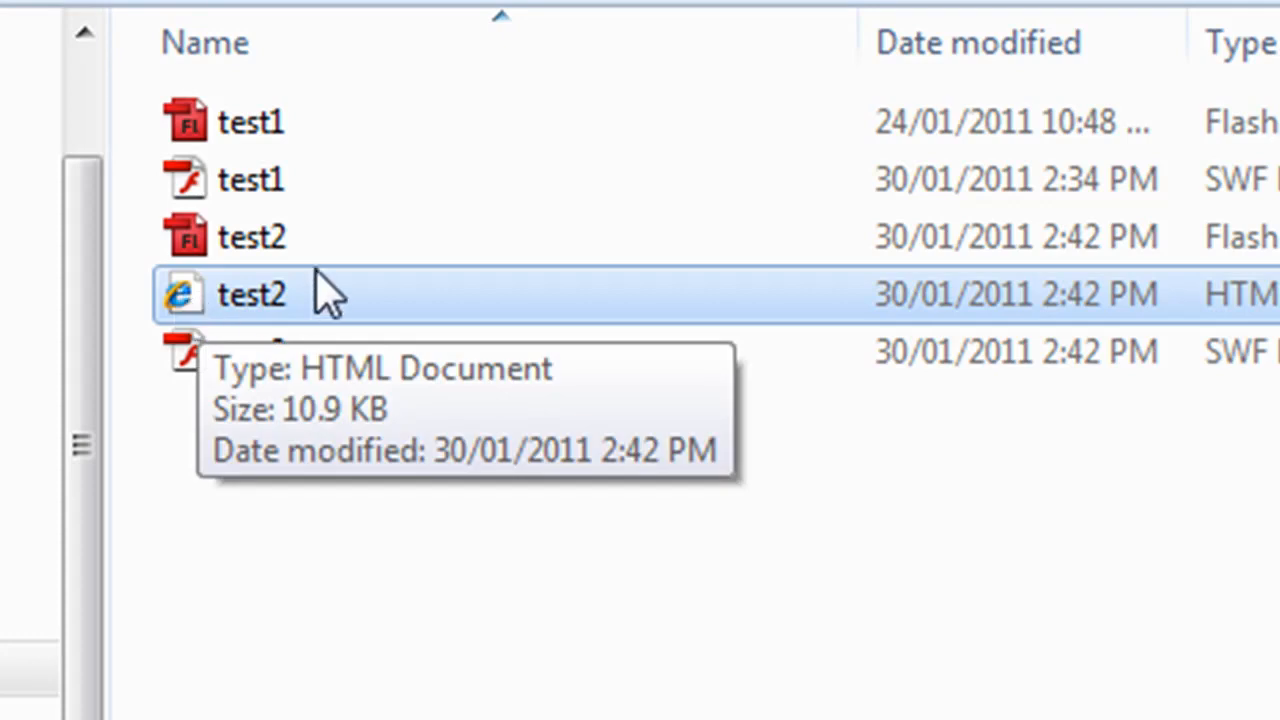
{"action": "left_click", "coordinate": [283, 253]}
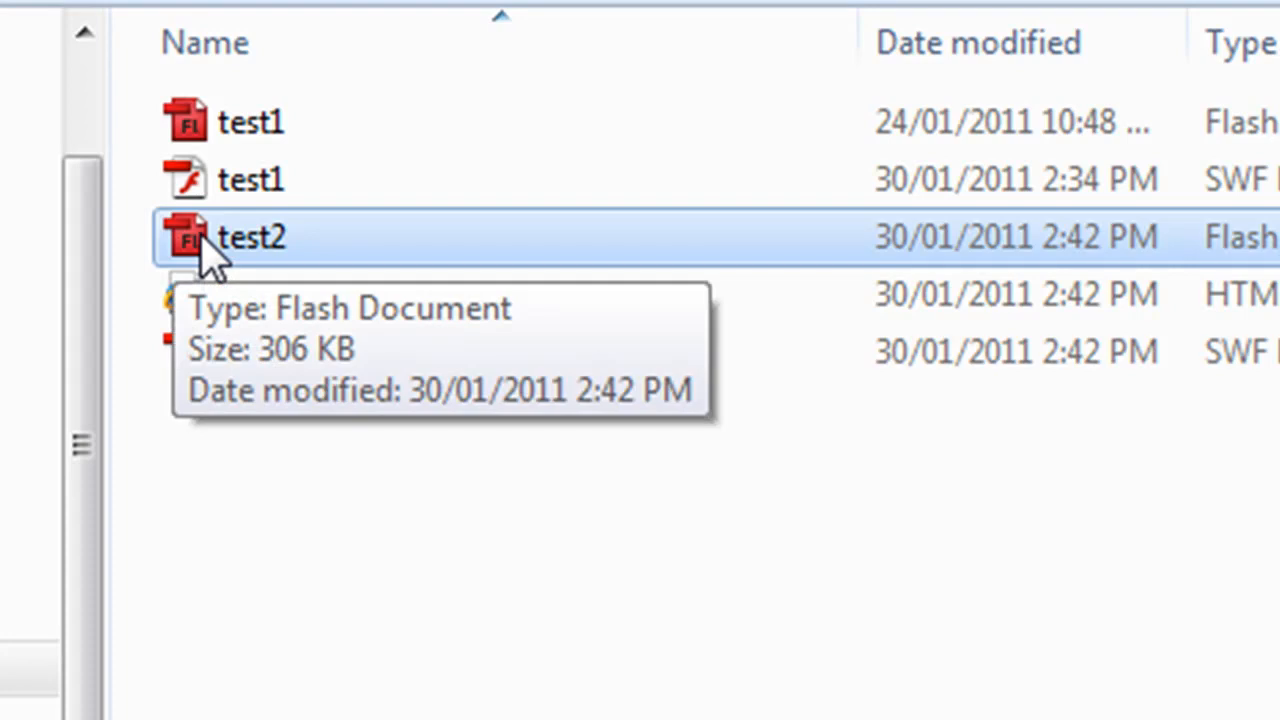
{"action": "left_click", "coordinate": [320, 690]}
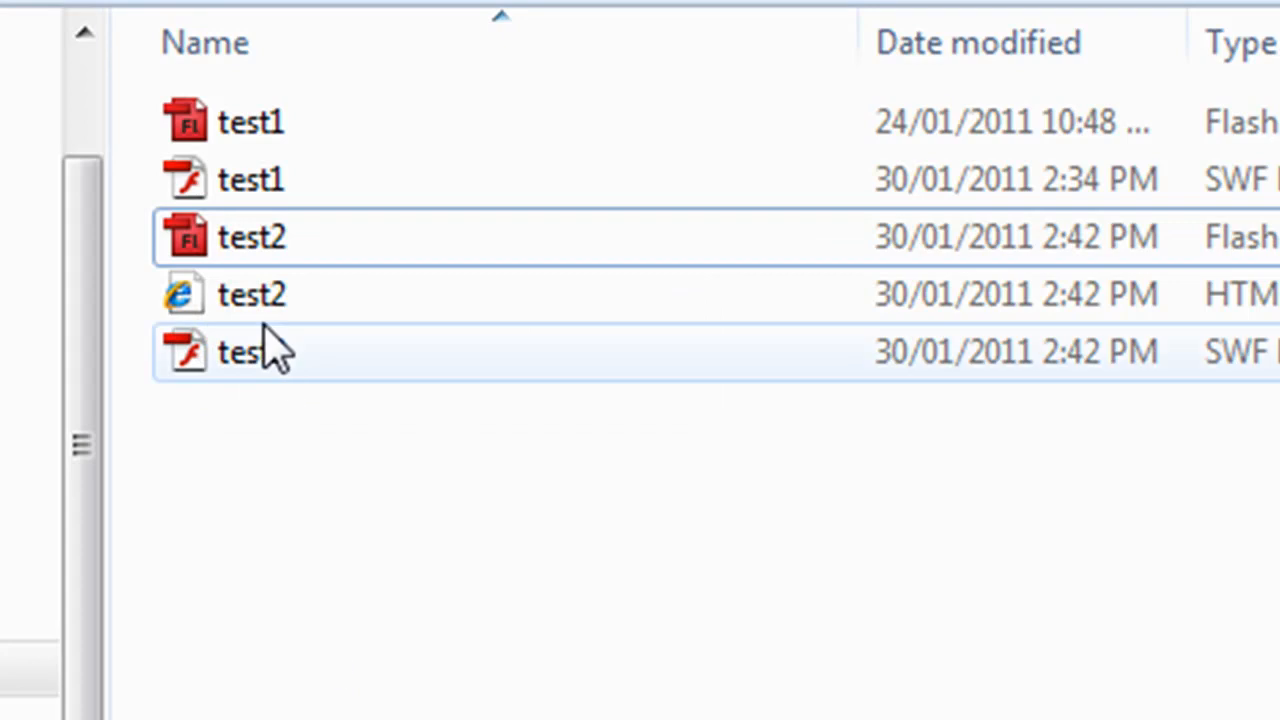
Step: Open the published test2 HTML document in Internet Explorer and allow its blocked content
{"action": "double_click", "coordinate": [188, 300]}
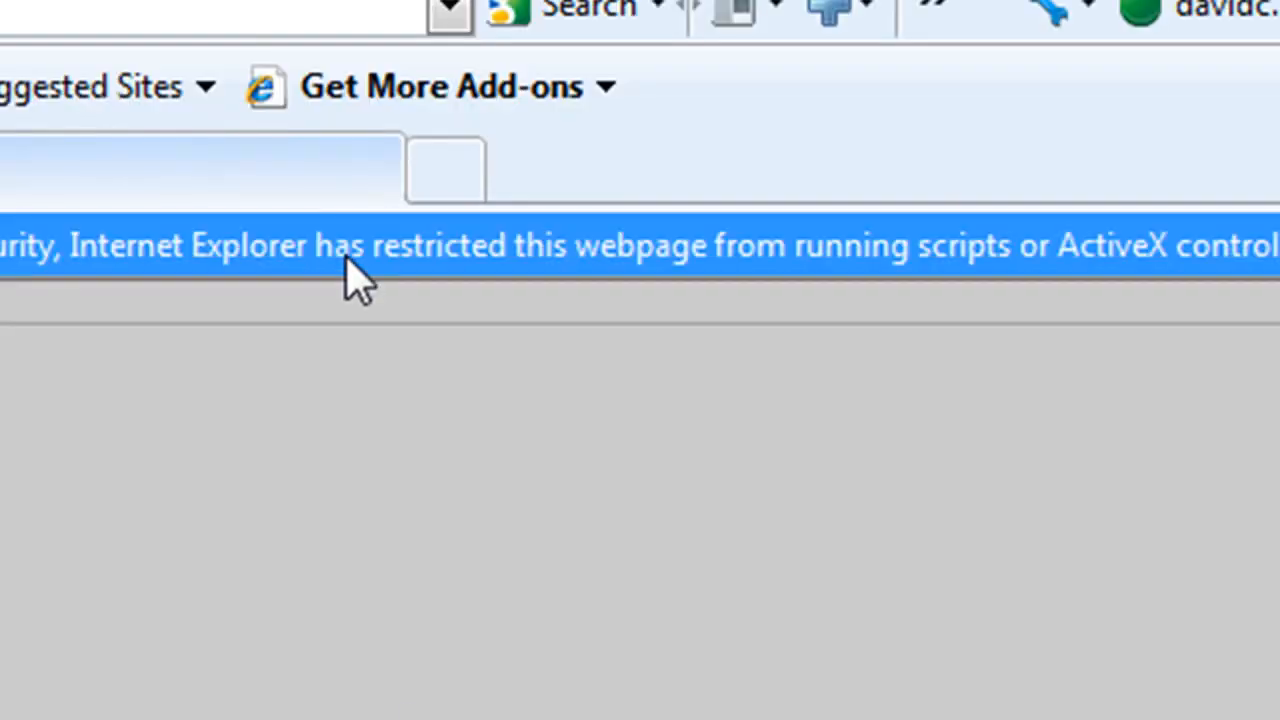
{"action": "left_click", "coordinate": [628, 262]}
{"action": "left_click", "coordinate": [798, 283]}
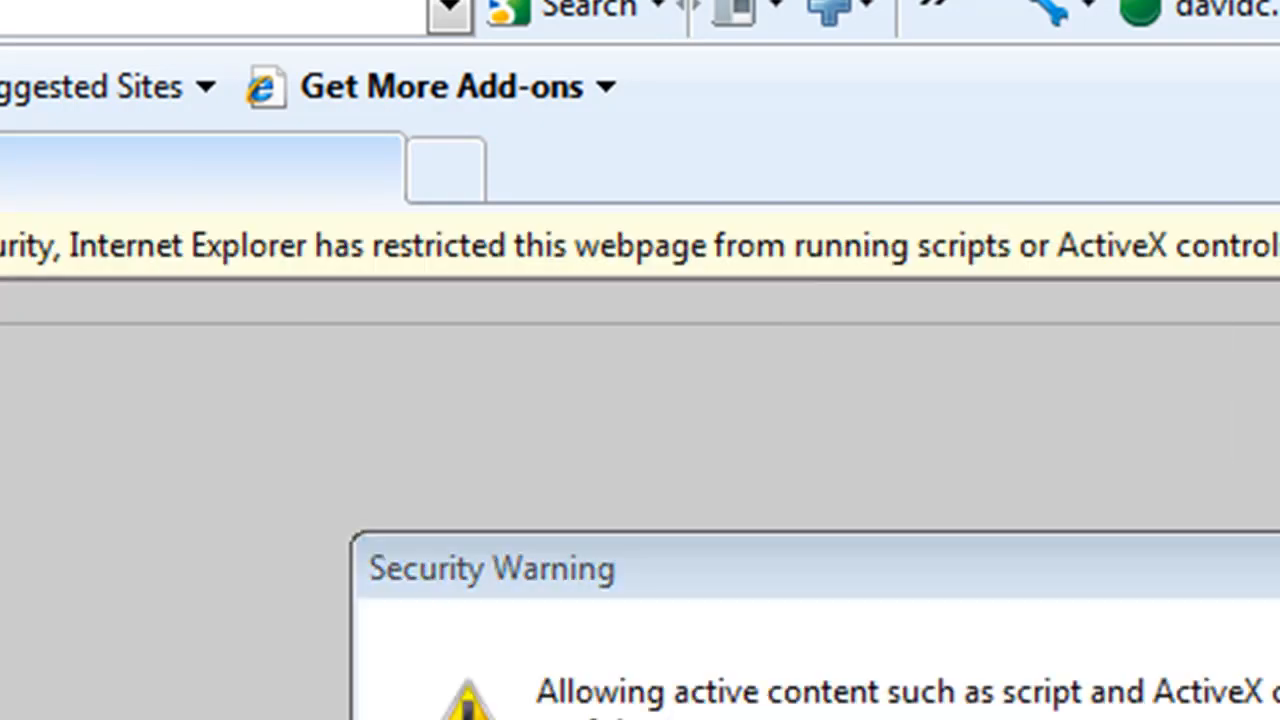
{"action": "left_click", "coordinate": [828, 602]}
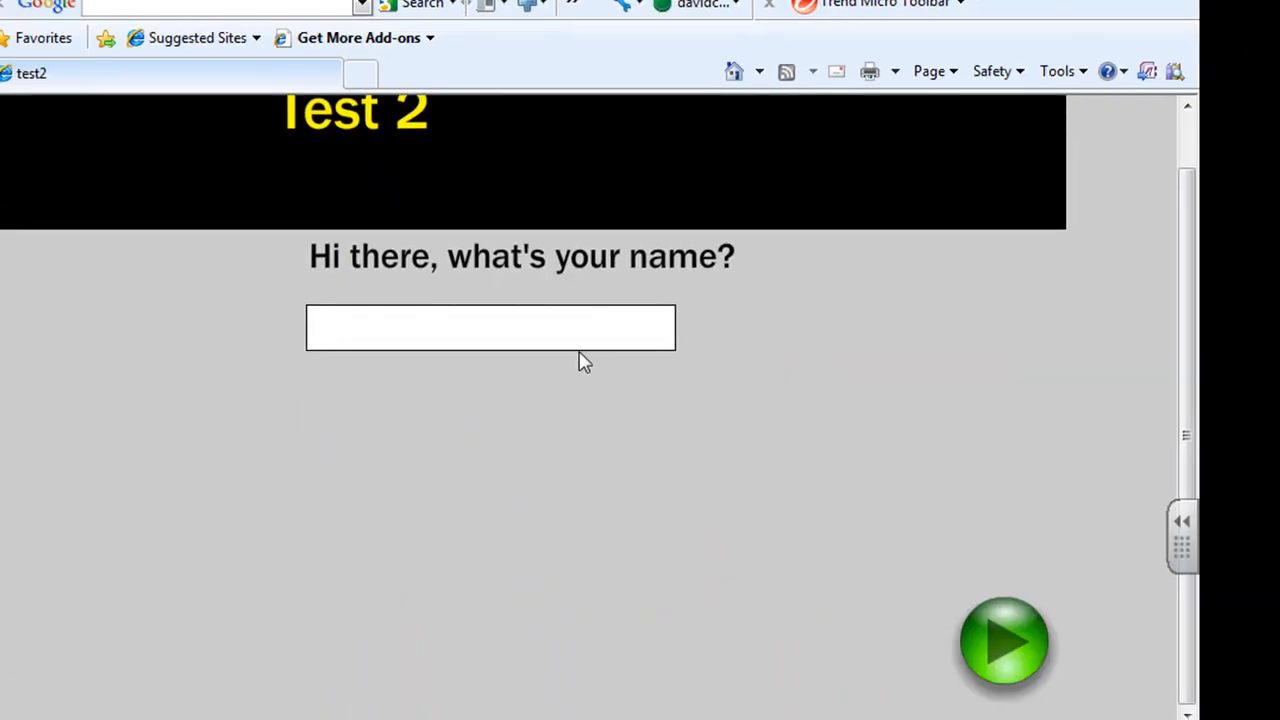
Step: Enter the player's name in the browser version of the quiz and continue to the instructions screen
{"action": "left_click", "coordinate": [639, 493]}
{"action": "type", "text": "Dave"}
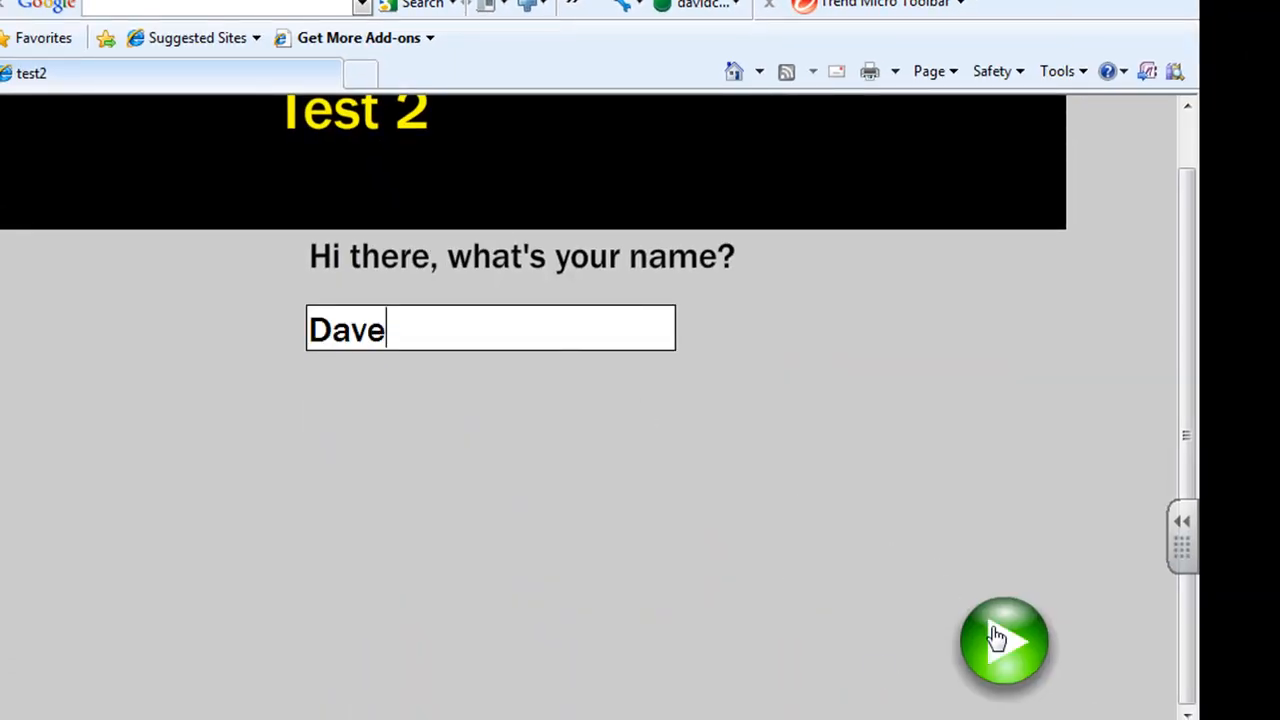
{"action": "left_click", "coordinate": [988, 633]}
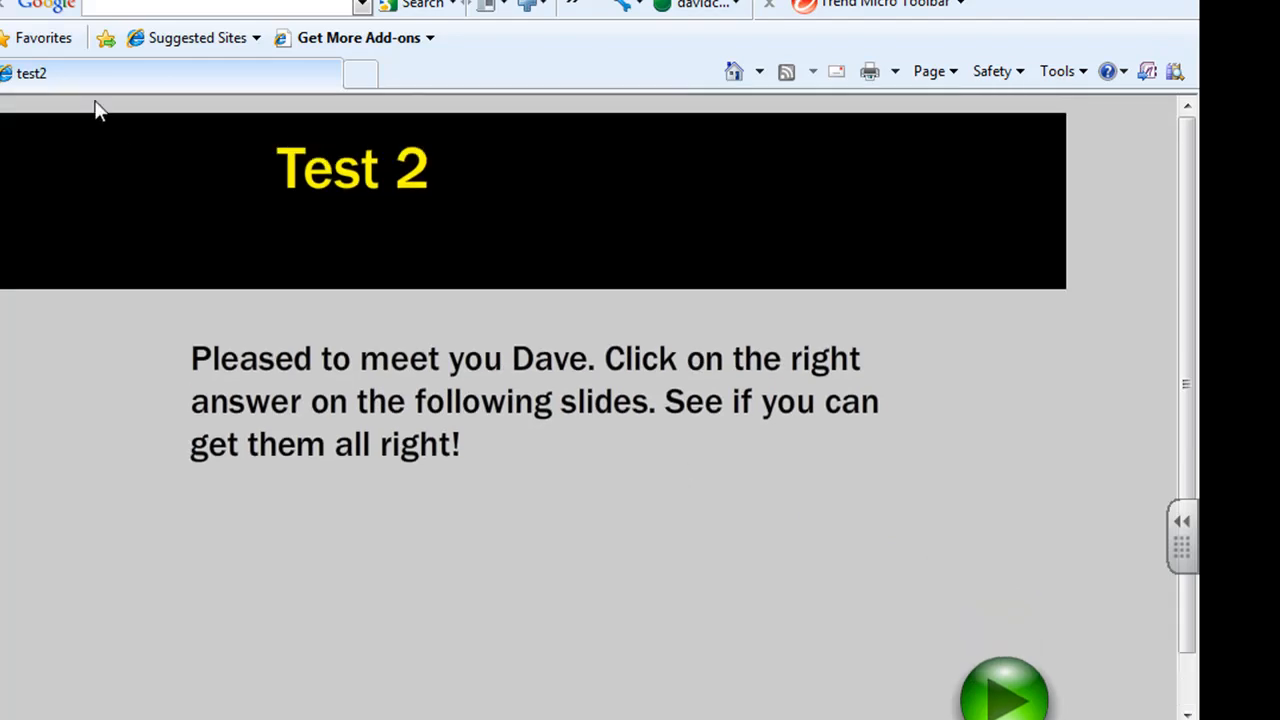